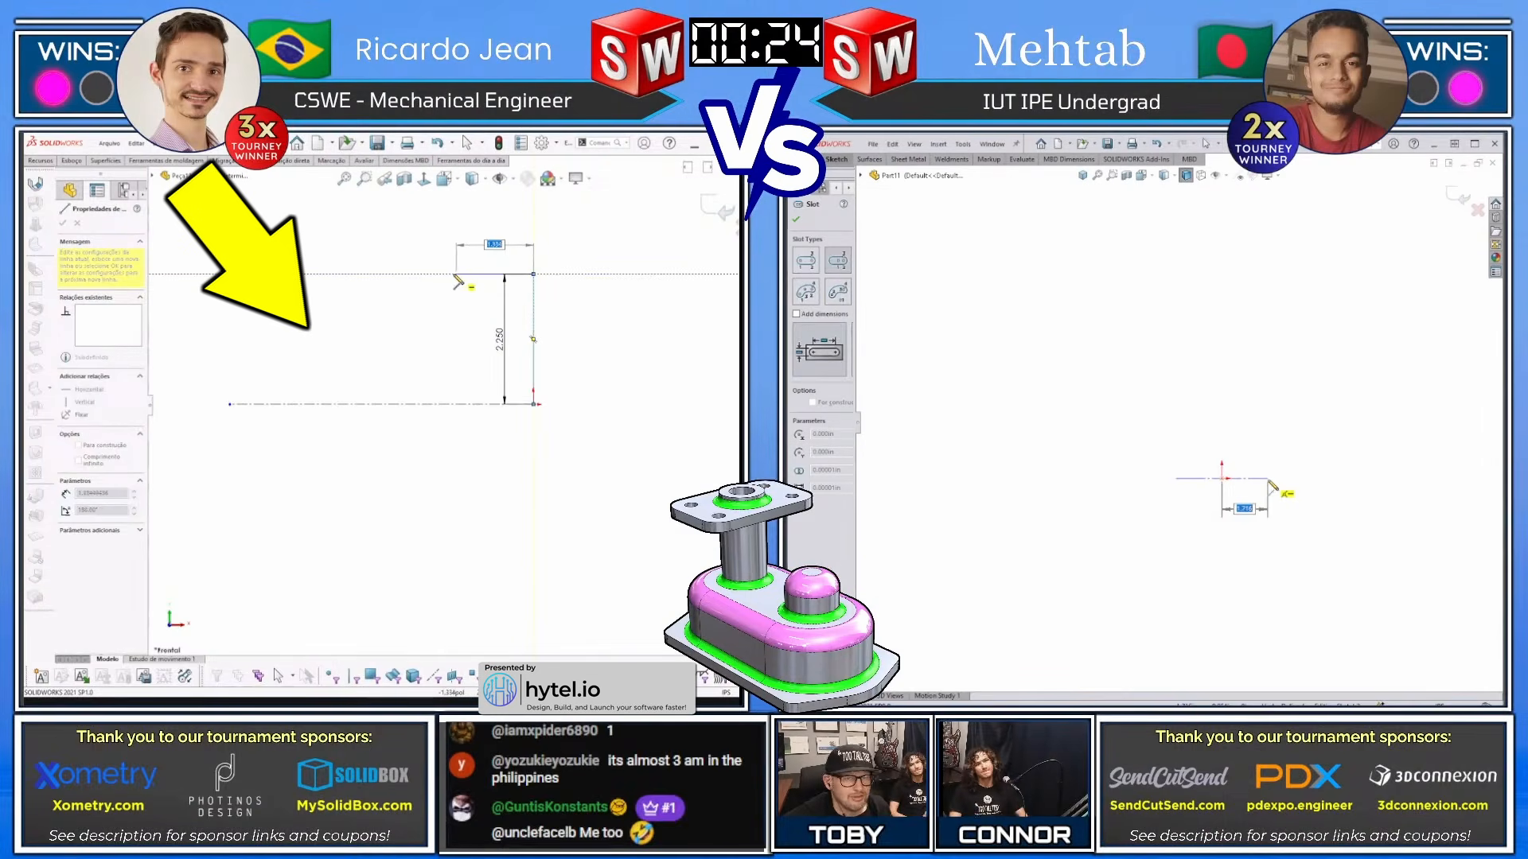
Finish the origin-centred slot about 3.43 in between centres and 4.71 in wide, and draw the plate half-outline's horizontal top edge
{"action": "left_click", "coordinate": [1306, 542]}
{"action": "key", "text": "Escape"}
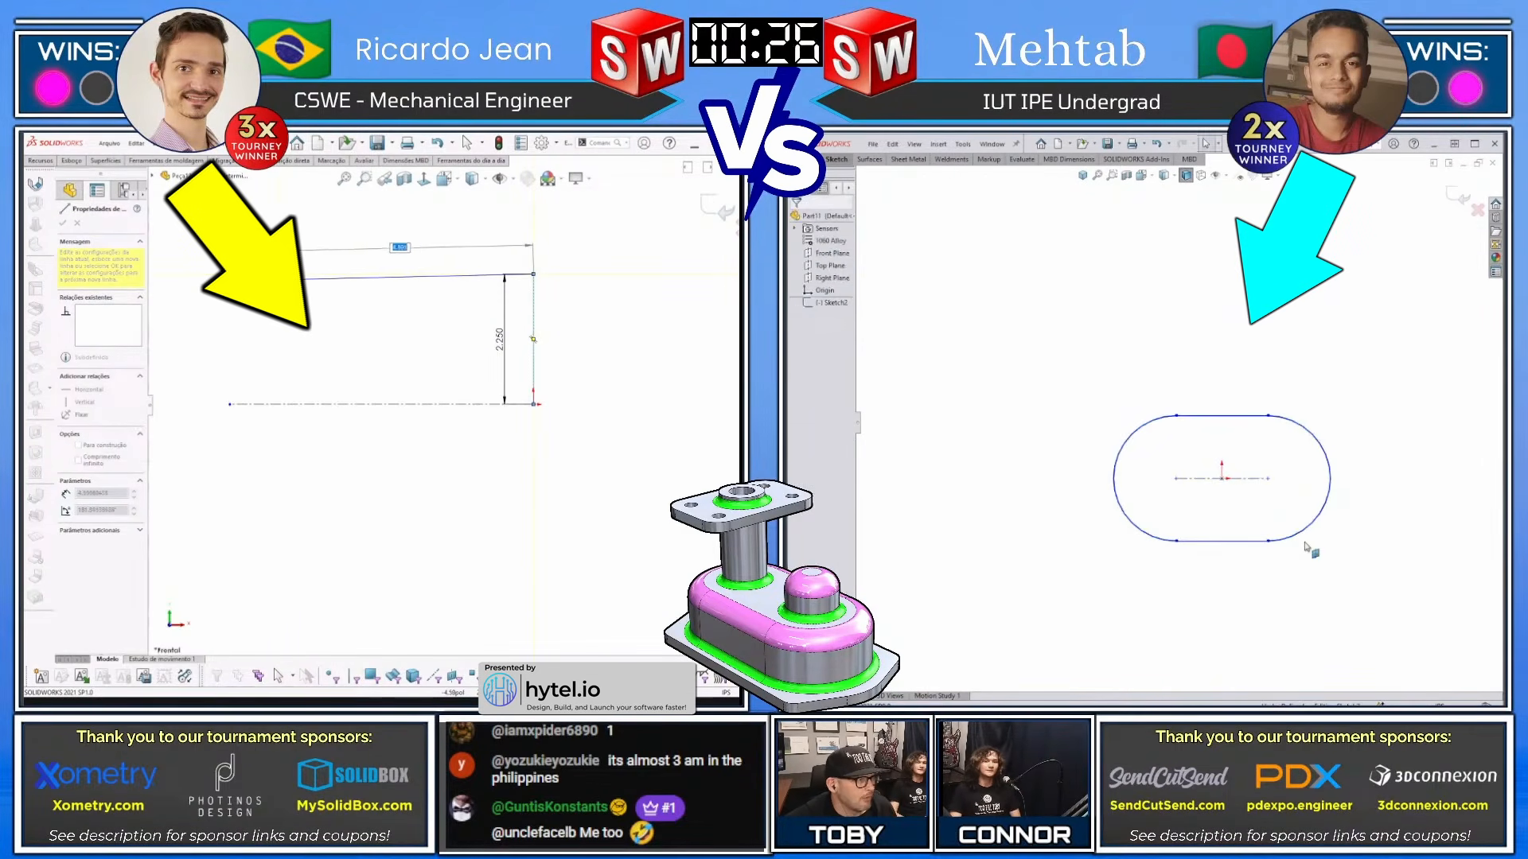
{"action": "left_click", "coordinate": [277, 274]}
{"action": "left_click", "coordinate": [1264, 542]}
{"action": "left_click", "coordinate": [1239, 411]}
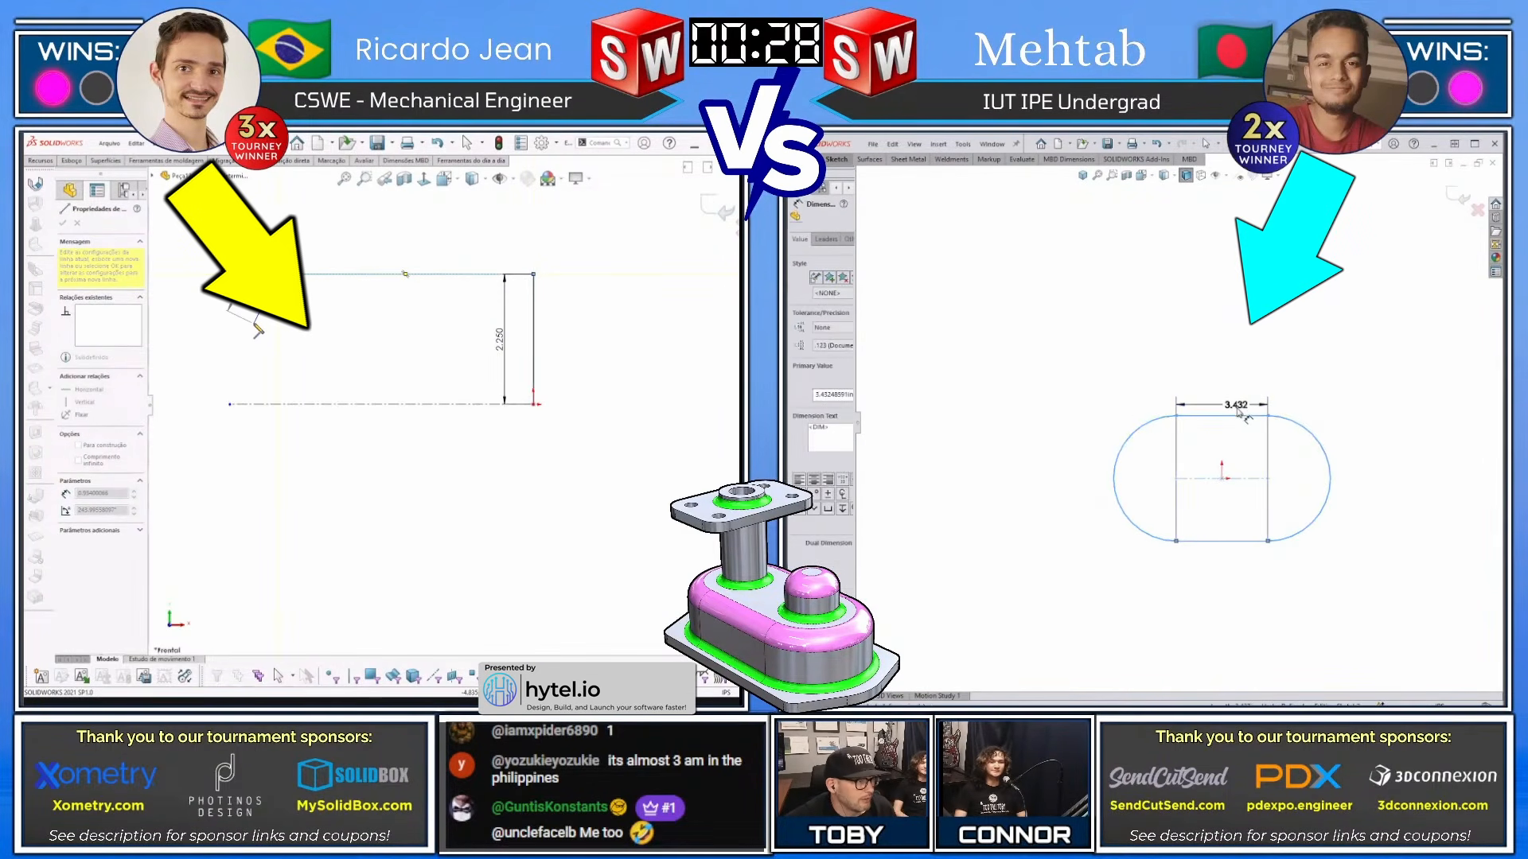
{"action": "key", "text": "ctrl+z"}
Dimension the slot's width as 4.5 in, and add the short slanted segment to the end of the plate outline's top edge
{"action": "left_click", "coordinate": [1255, 542]}
{"action": "left_click", "coordinate": [255, 324]}
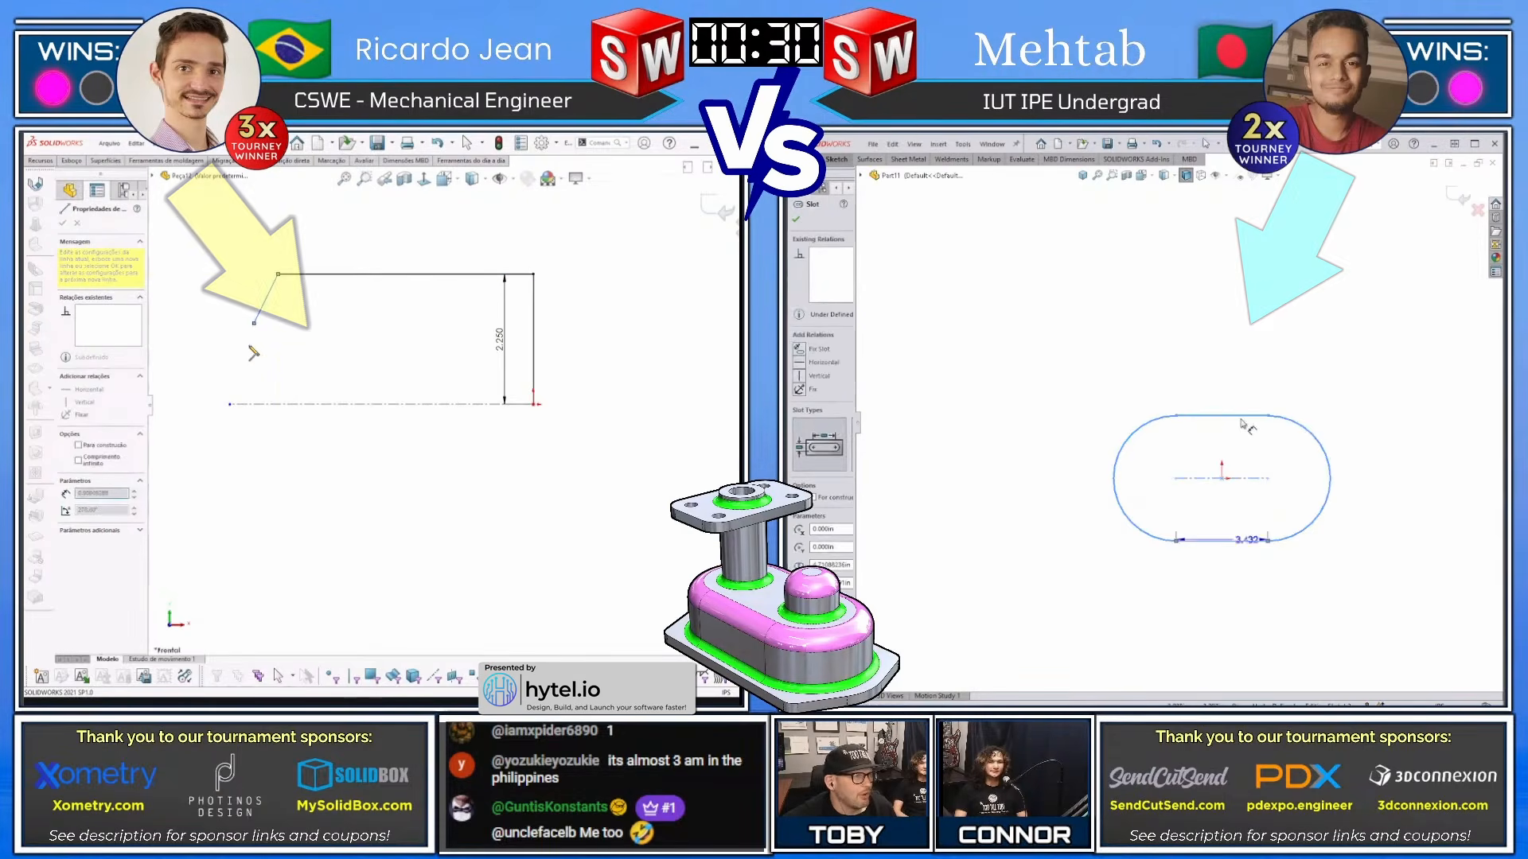
{"action": "left_click", "coordinate": [1240, 416]}
{"action": "left_click", "coordinate": [1235, 393]}
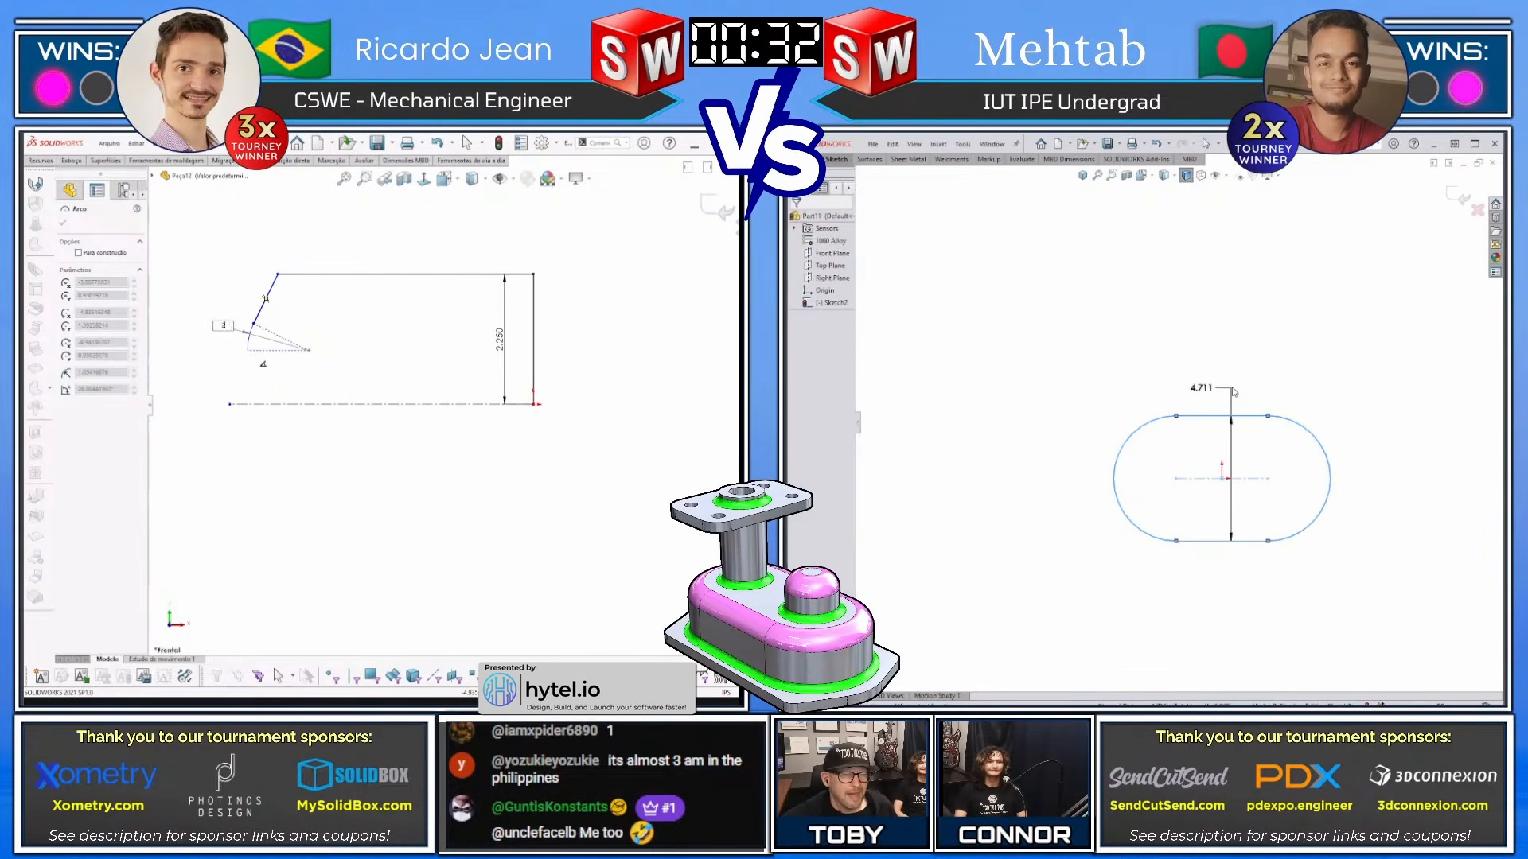
{"action": "type", "text": "4.5"}
{"action": "key", "text": "Return"}
End the plate outline with a 2 in radius arc and make the arc's centre coincident with the horizontal centreline
{"action": "left_click", "coordinate": [237, 408]}
{"action": "key", "text": "Escape"}
{"action": "scroll", "coordinate": [1305, 465], "scroll_direction": "up", "scroll_amount": 1}
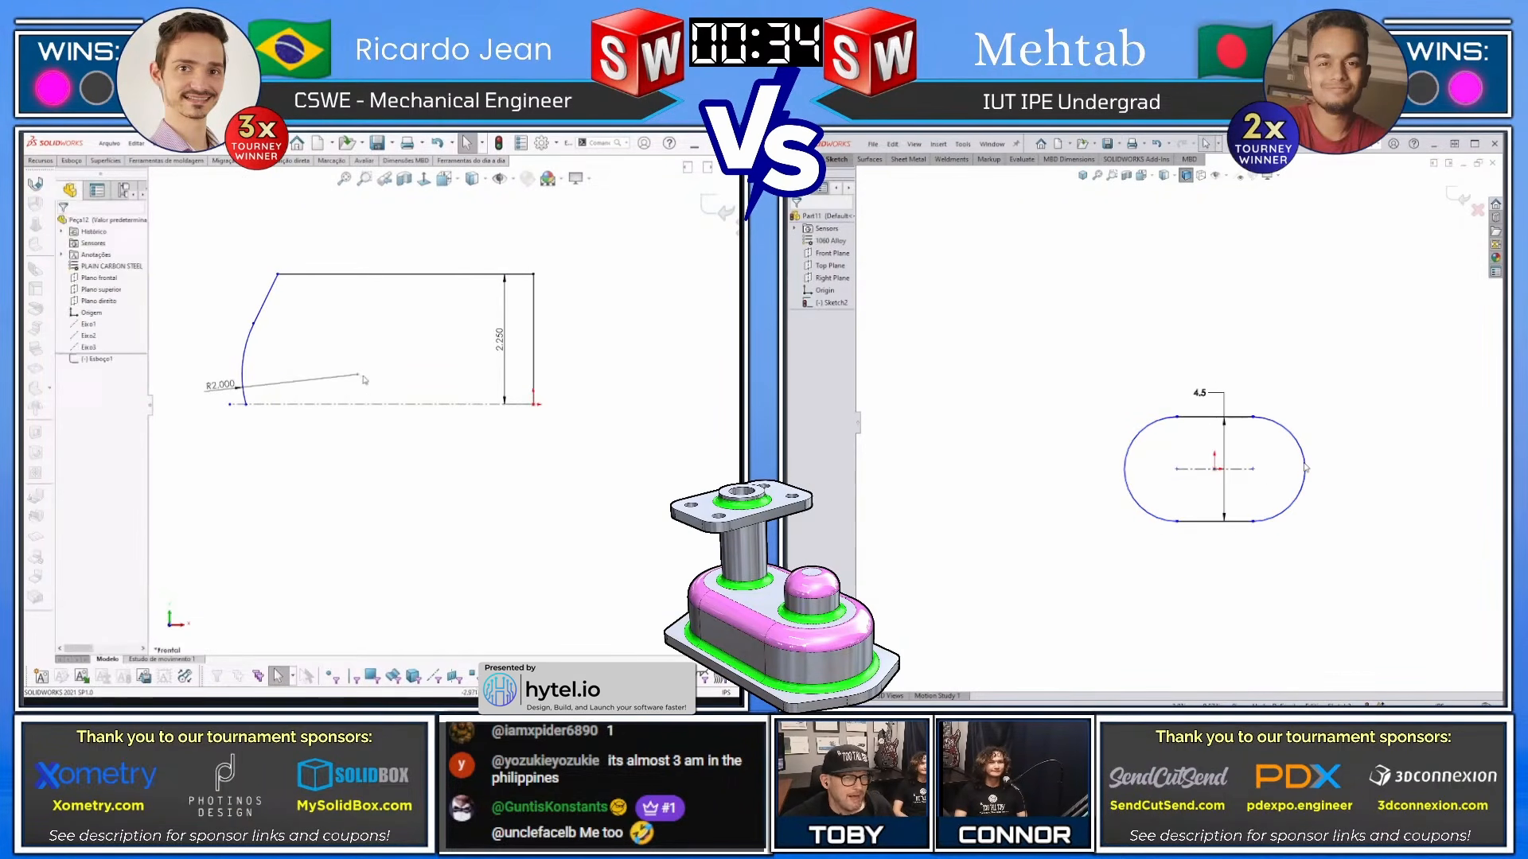
{"action": "left_click", "coordinate": [371, 405]}
{"action": "left_click", "coordinate": [357, 375], "text": "ctrl"}
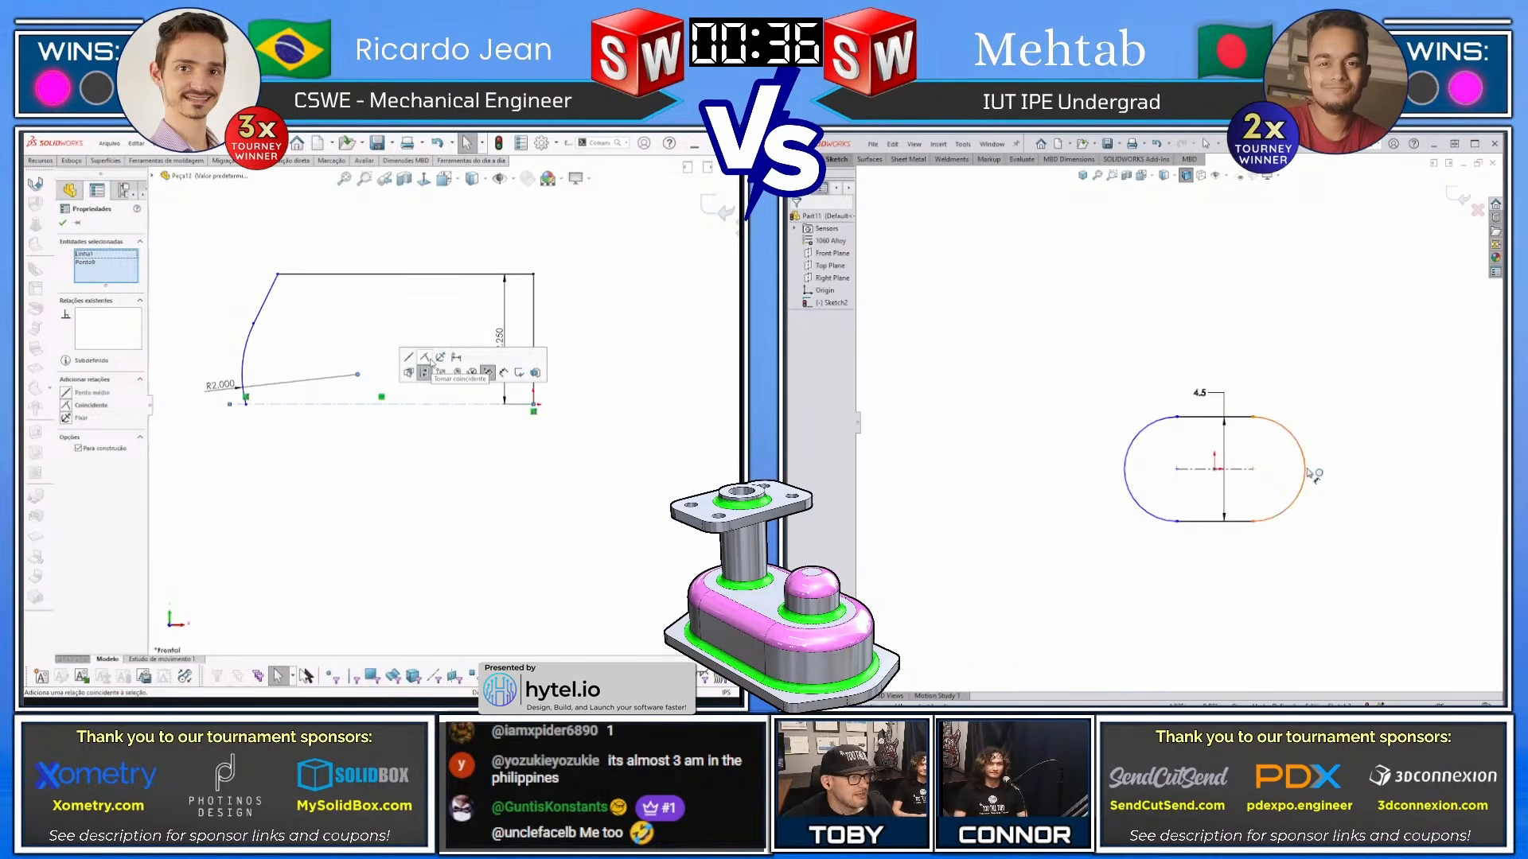
{"action": "left_click", "coordinate": [1306, 473]}
{"action": "left_click", "coordinate": [426, 371]}
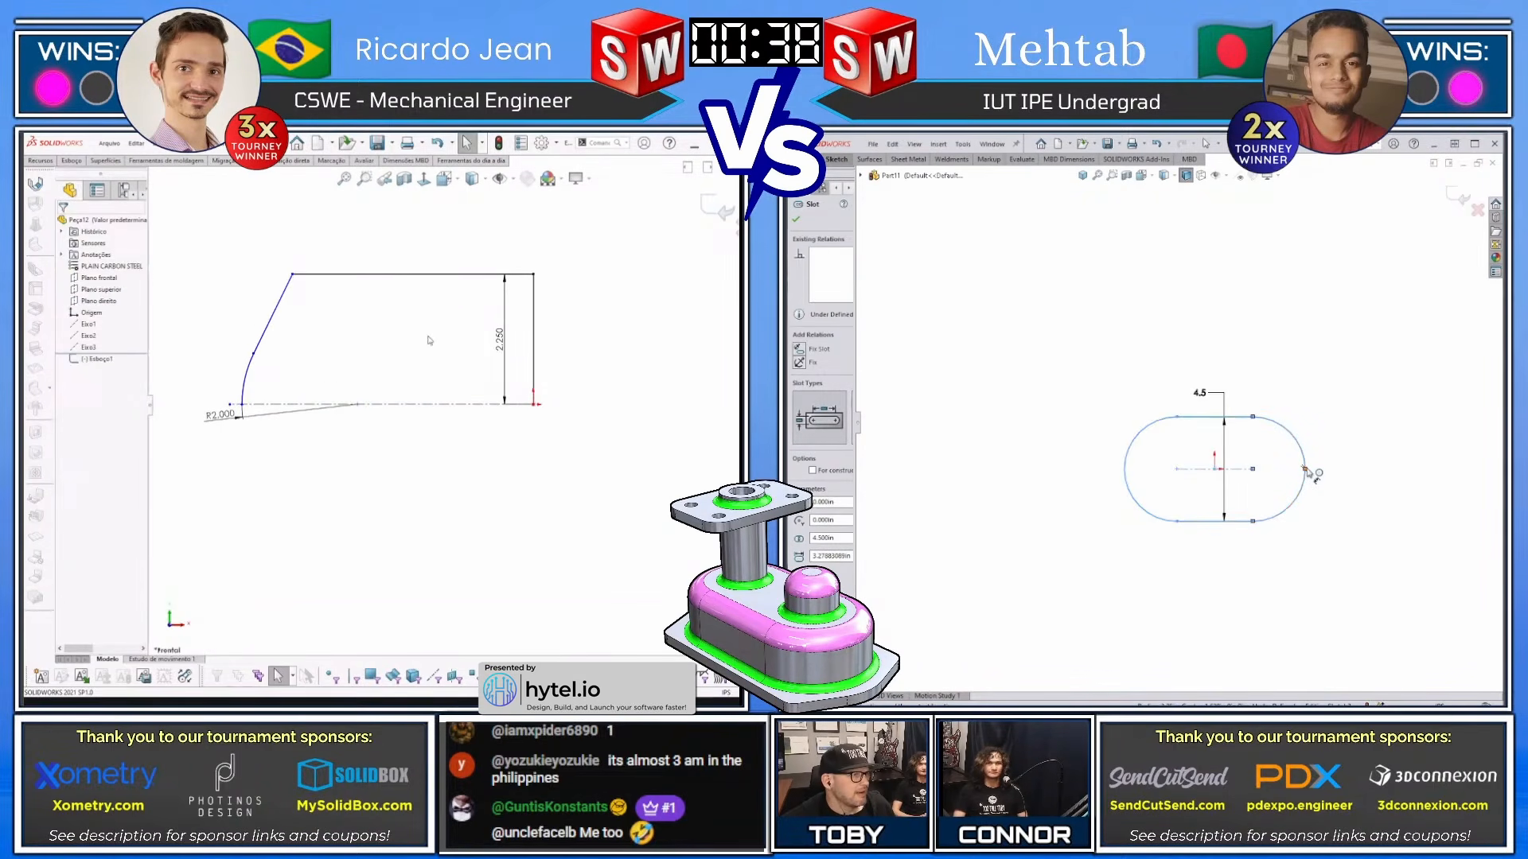
Fillet the corner between top edge and slanted segment with a 0.5 in radius, and convert the vertical line to construction geometry
{"action": "key", "text": "f"}
{"action": "right_click", "coordinate": [347, 307]}
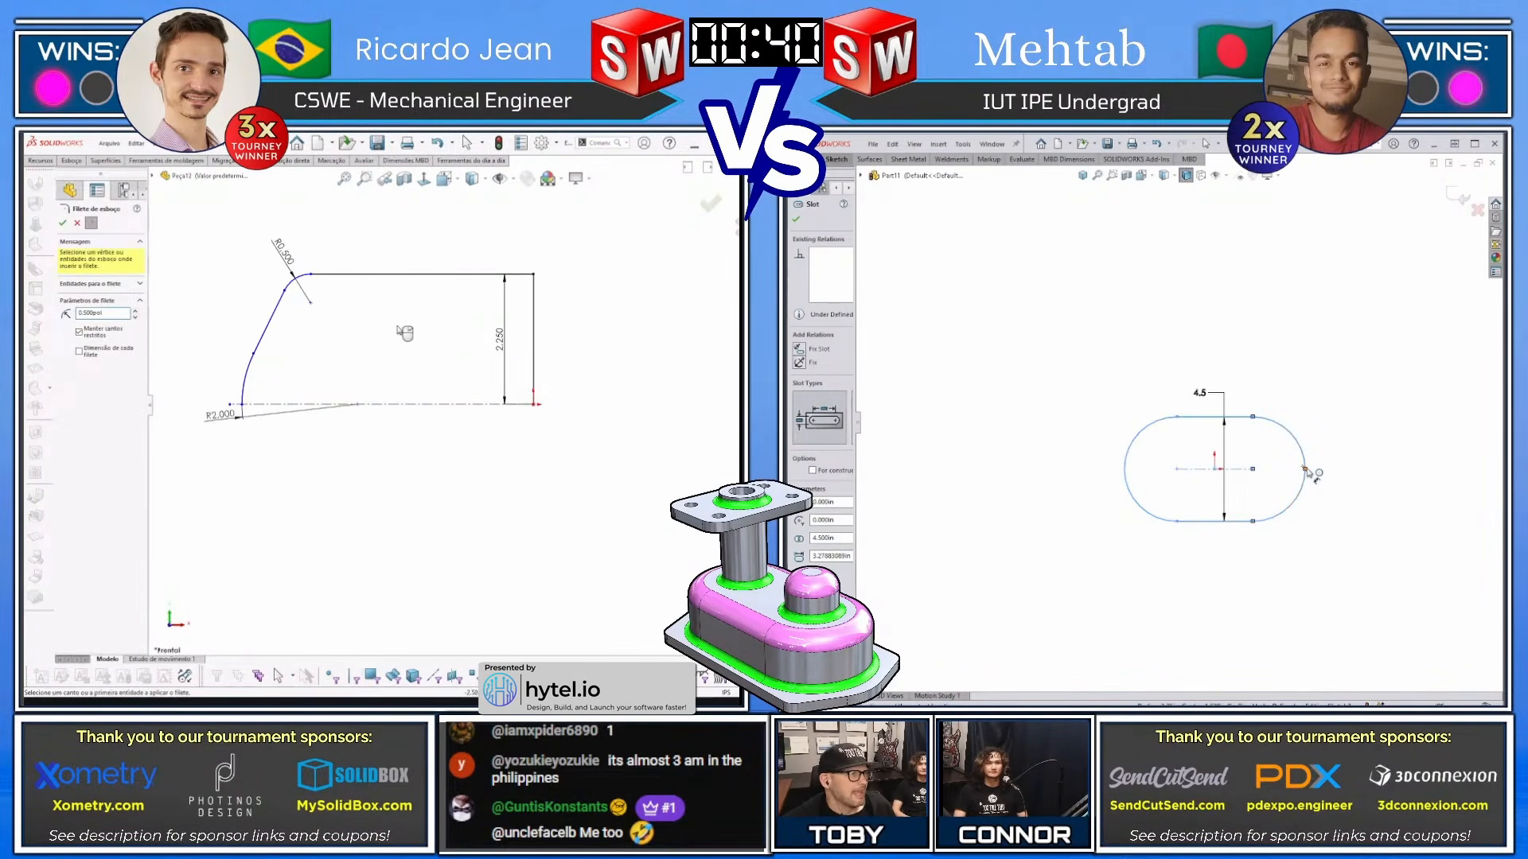
{"action": "right_click", "coordinate": [405, 327]}
{"action": "key", "text": "Escape"}
{"action": "left_click", "coordinate": [534, 309]}
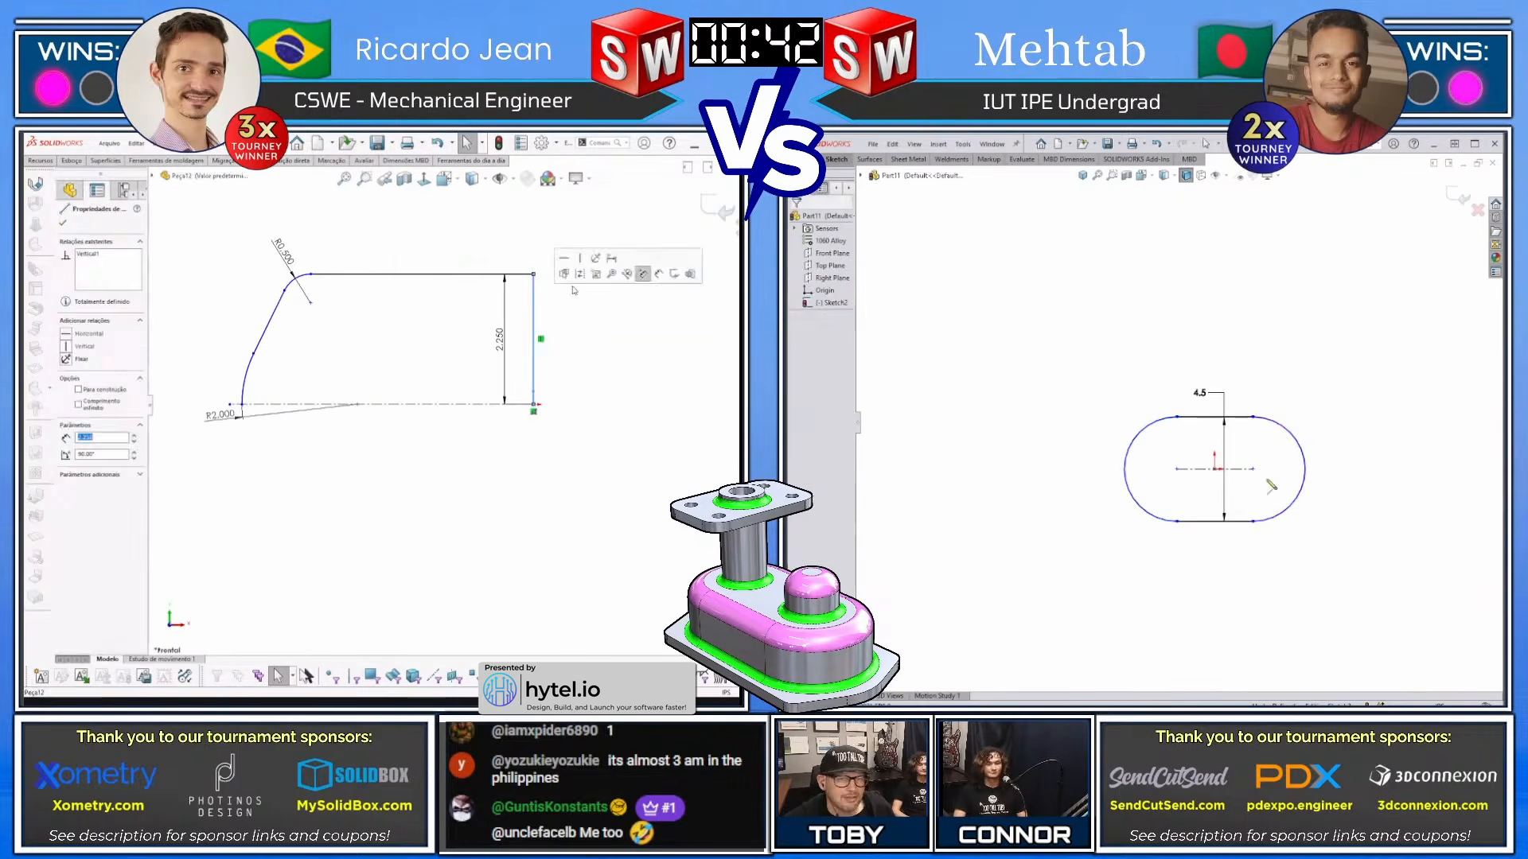
{"action": "left_click", "coordinate": [643, 274]}
Draw a horizontal line with its midpoint at the origin, extending past both slot ends, and convert it to construction geometry
{"action": "key", "text": "l"}
{"action": "left_click", "coordinate": [1214, 469]}
{"action": "left_click", "coordinate": [1346, 470]}
{"action": "key", "text": "Escape"}
{"action": "left_click", "coordinate": [1328, 470]}
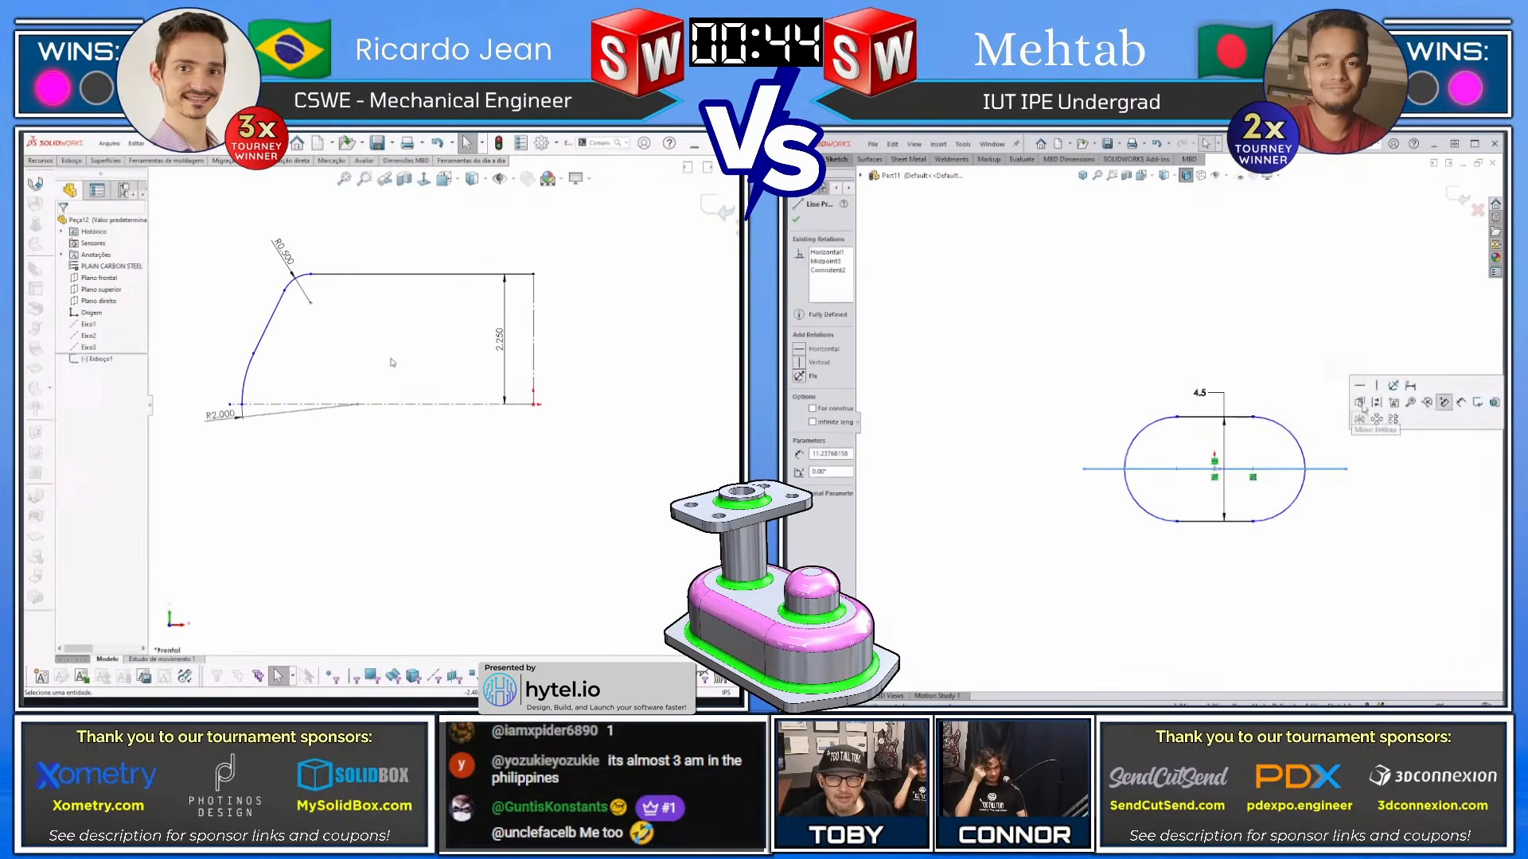
{"action": "scroll", "coordinate": [392, 362], "scroll_direction": "up", "scroll_amount": 1}
{"action": "key", "text": "d"}
{"action": "left_click", "coordinate": [1435, 408]}
Dimension the length of the horizontal construction line through the slot as 10 in
{"action": "key", "text": "d"}
{"action": "left_click", "coordinate": [1286, 469]}
{"action": "left_click", "coordinate": [1232, 583]}
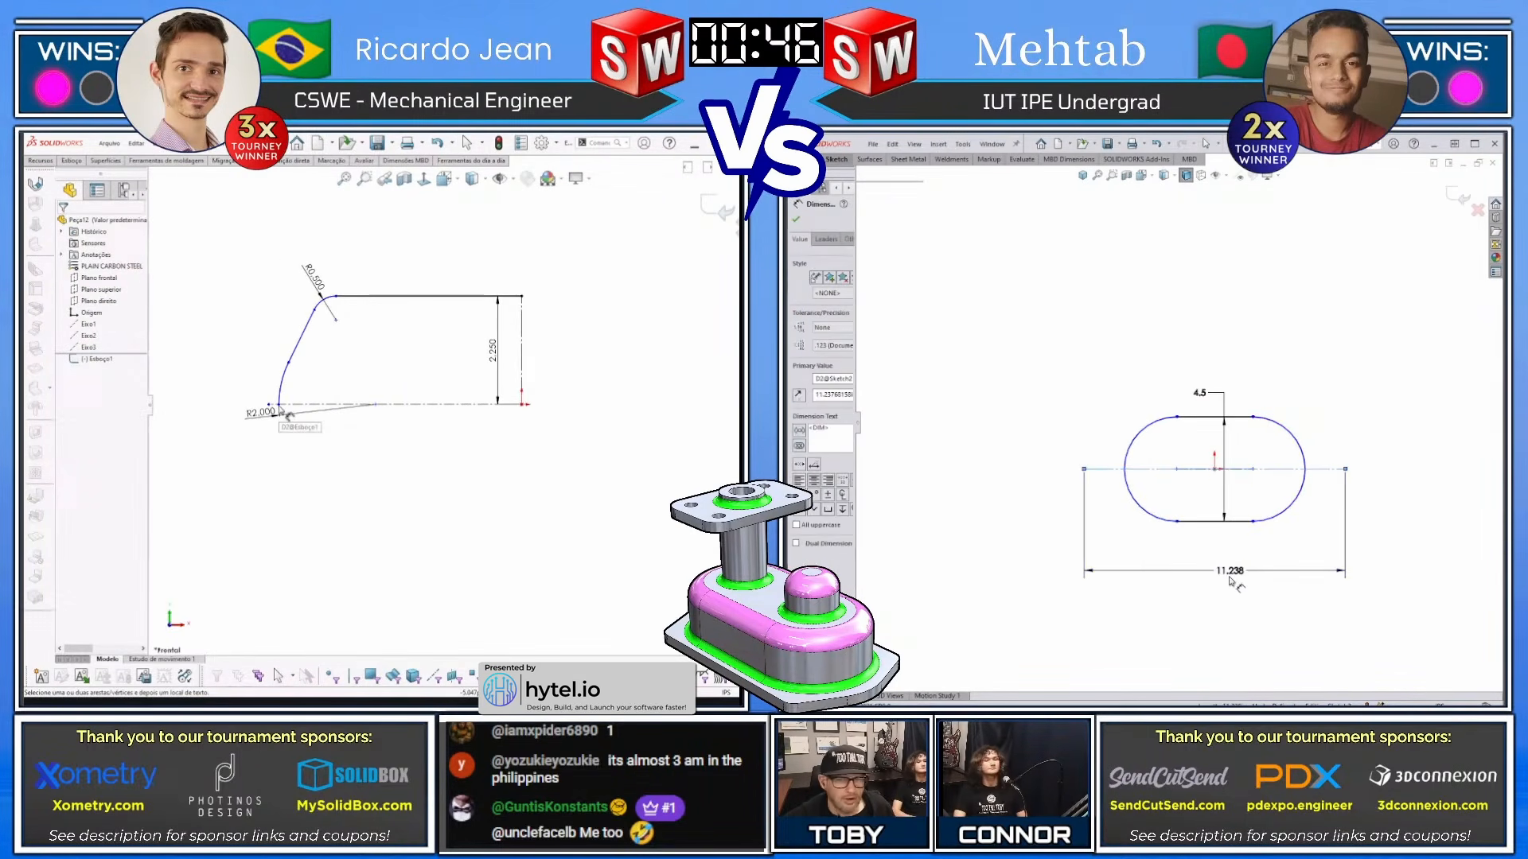
{"action": "type", "text": "10"}
{"action": "key", "text": "Return"}
{"action": "key", "text": "Escape"}
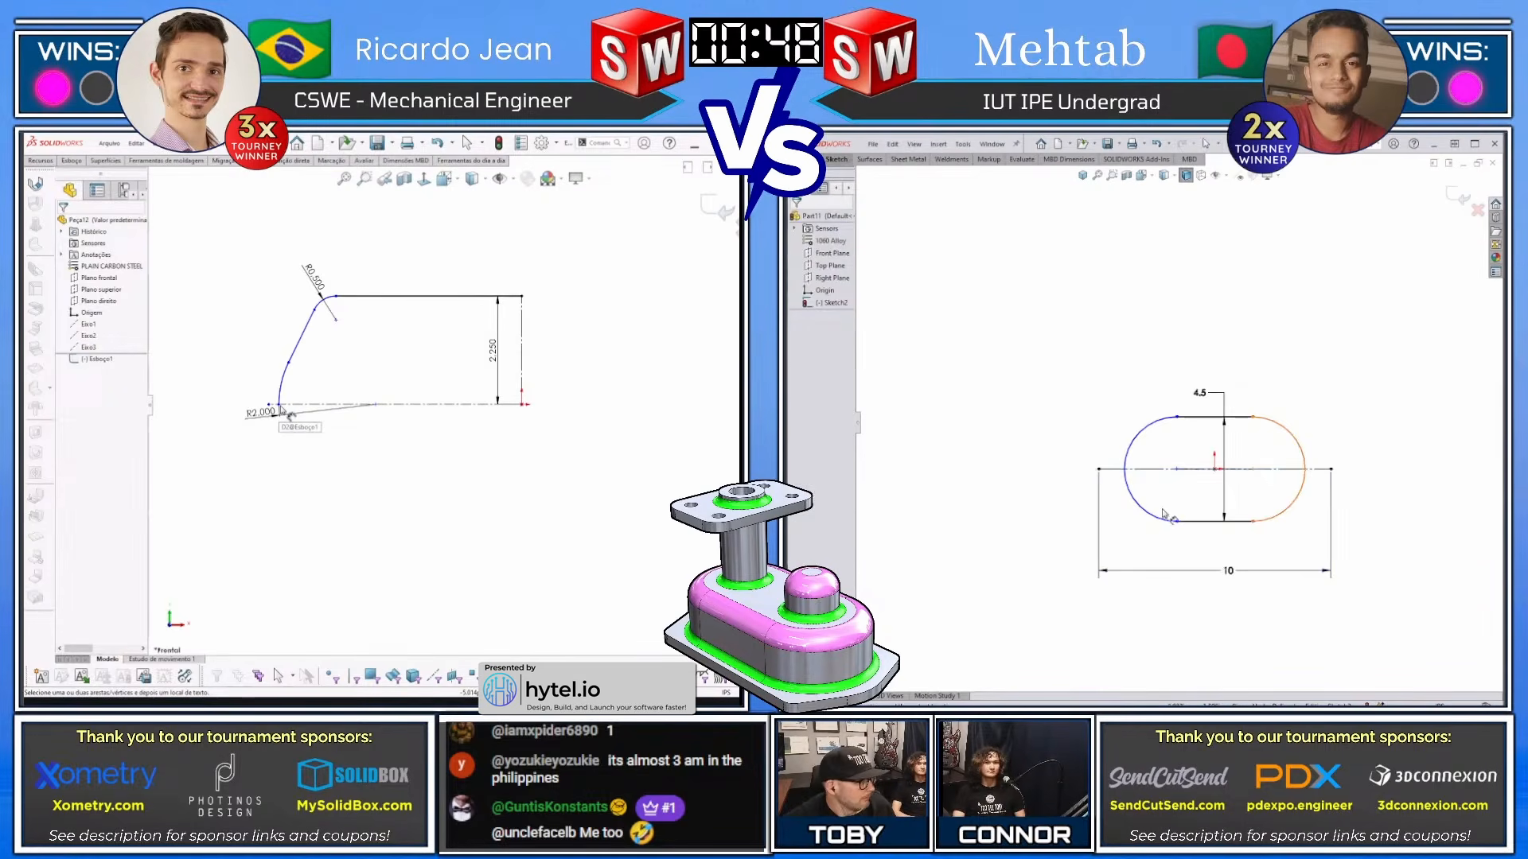
Dimension the gap between the construction line's endpoint and the slot's end arc as 0.75 in
{"action": "scroll", "coordinate": [1166, 516], "scroll_direction": "down", "scroll_amount": 3}
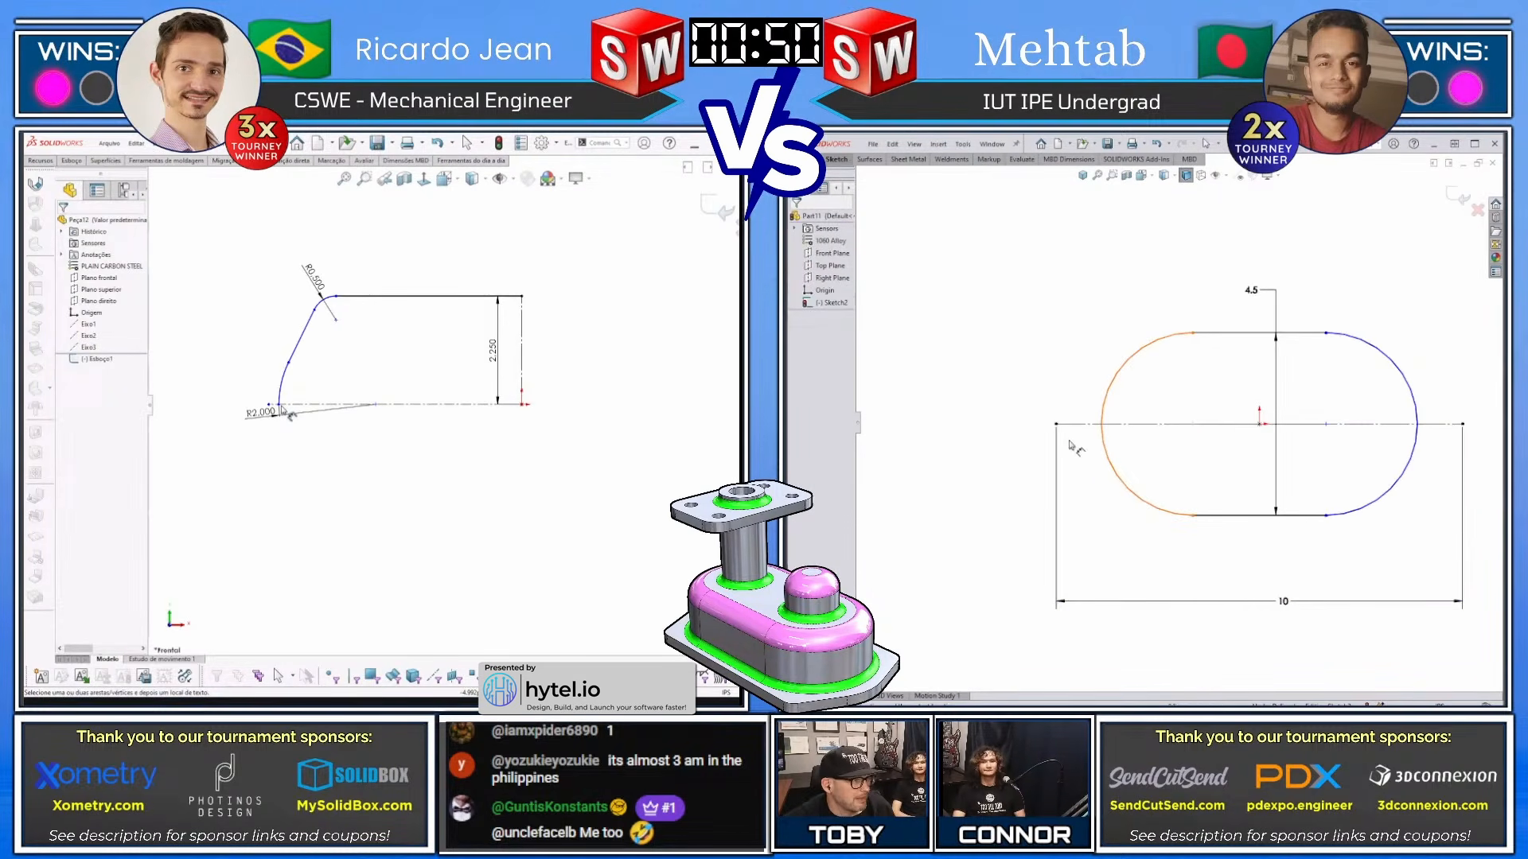
{"action": "left_click", "coordinate": [1058, 428]}
{"action": "left_click", "coordinate": [1076, 398]}
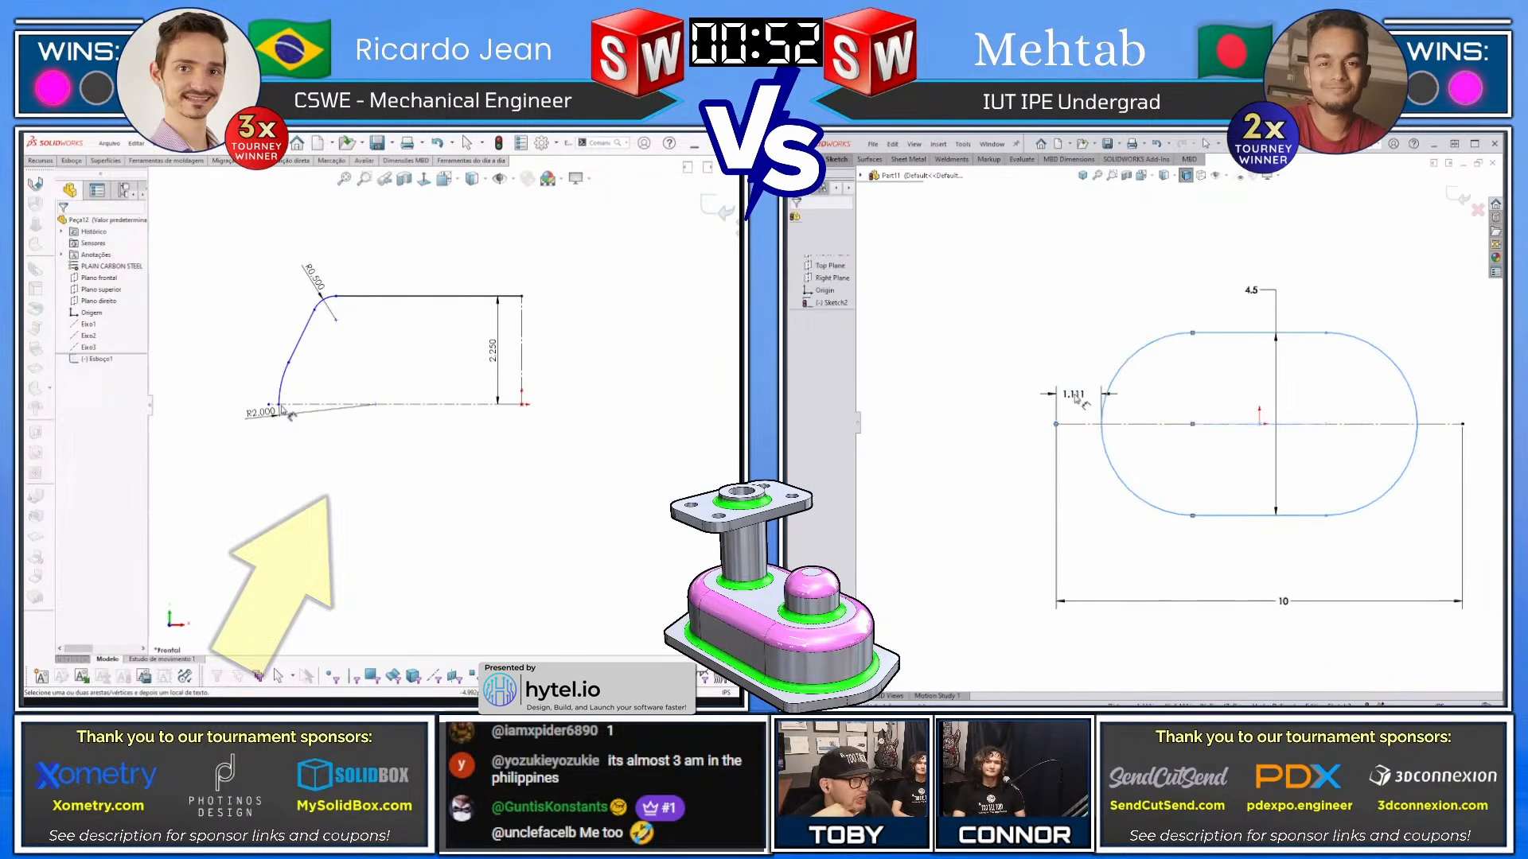
{"action": "type", "text": ".75"}
{"action": "key", "text": "Return"}
{"action": "key", "text": "Escape"}
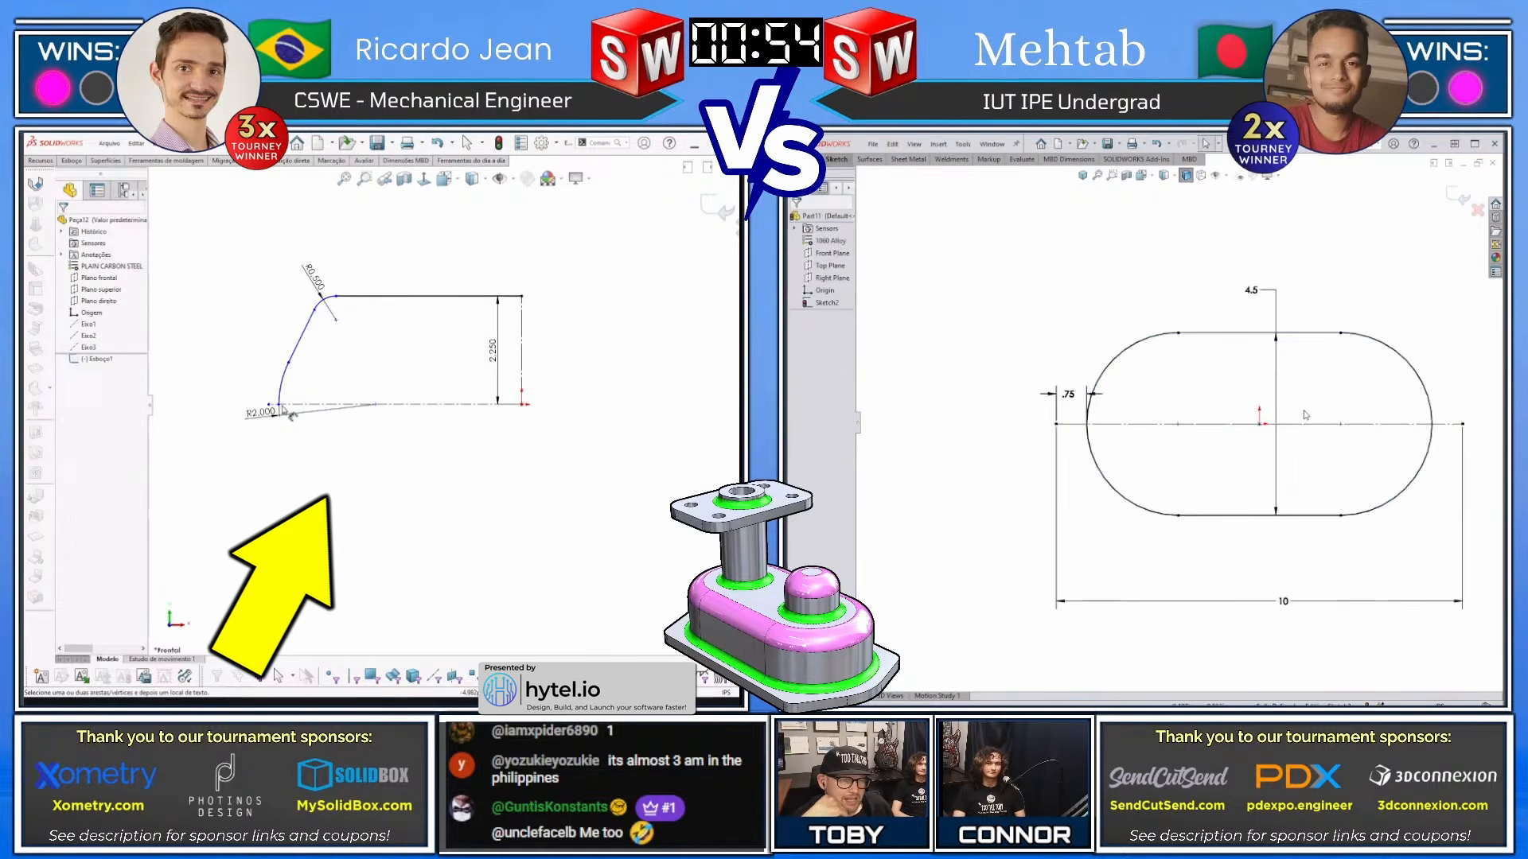
{"action": "scroll", "coordinate": [1319, 422], "scroll_direction": "up", "scroll_amount": 1}
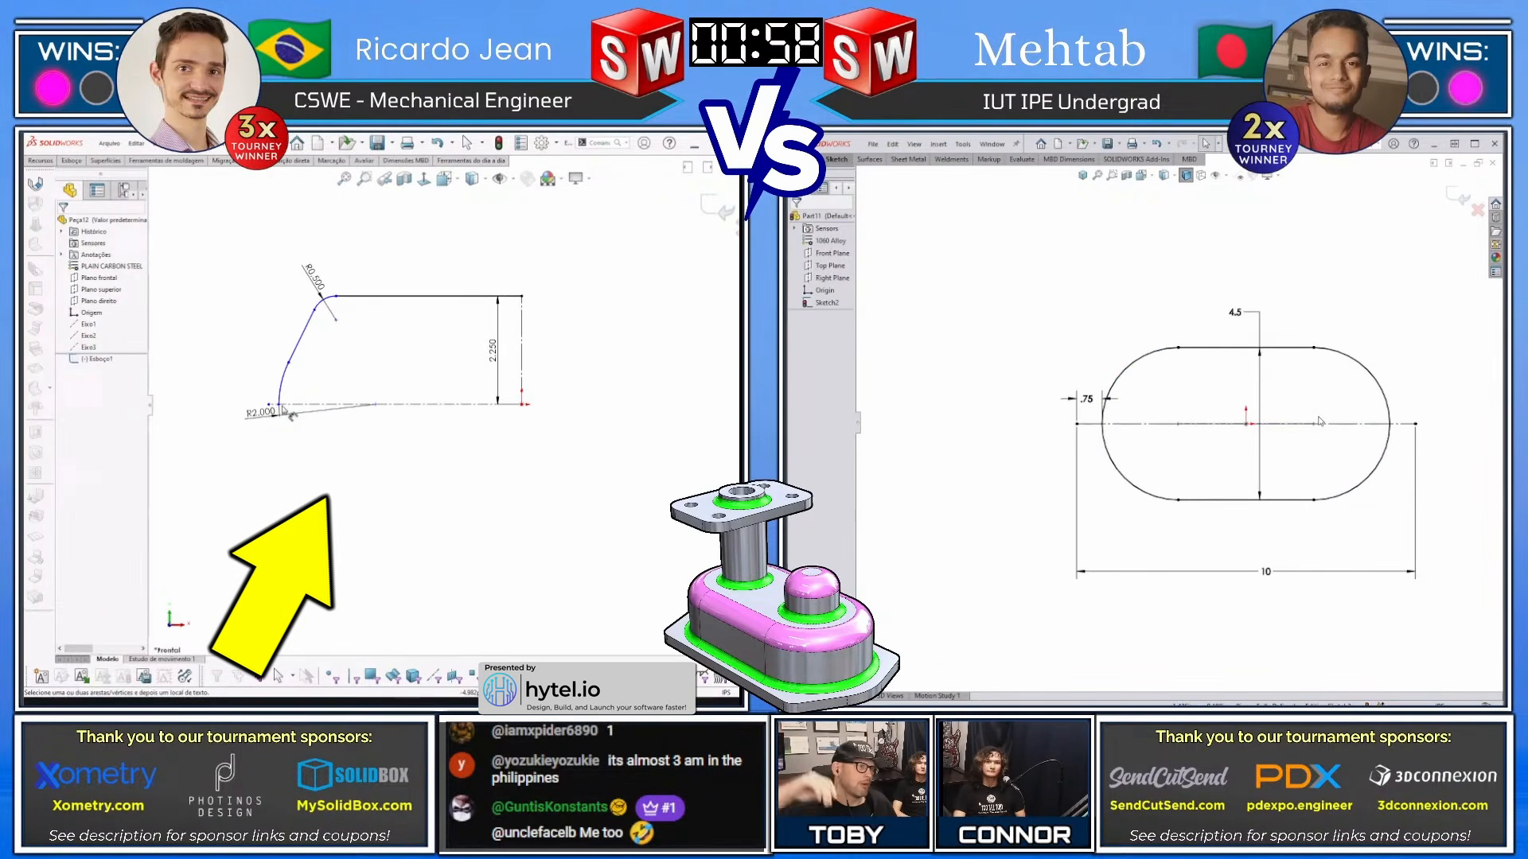
Extrude the slot profile 2.5 in, and dimension the plate outline's full width across the vertical centreline as 10 in
{"action": "left_click", "coordinate": [284, 411]}
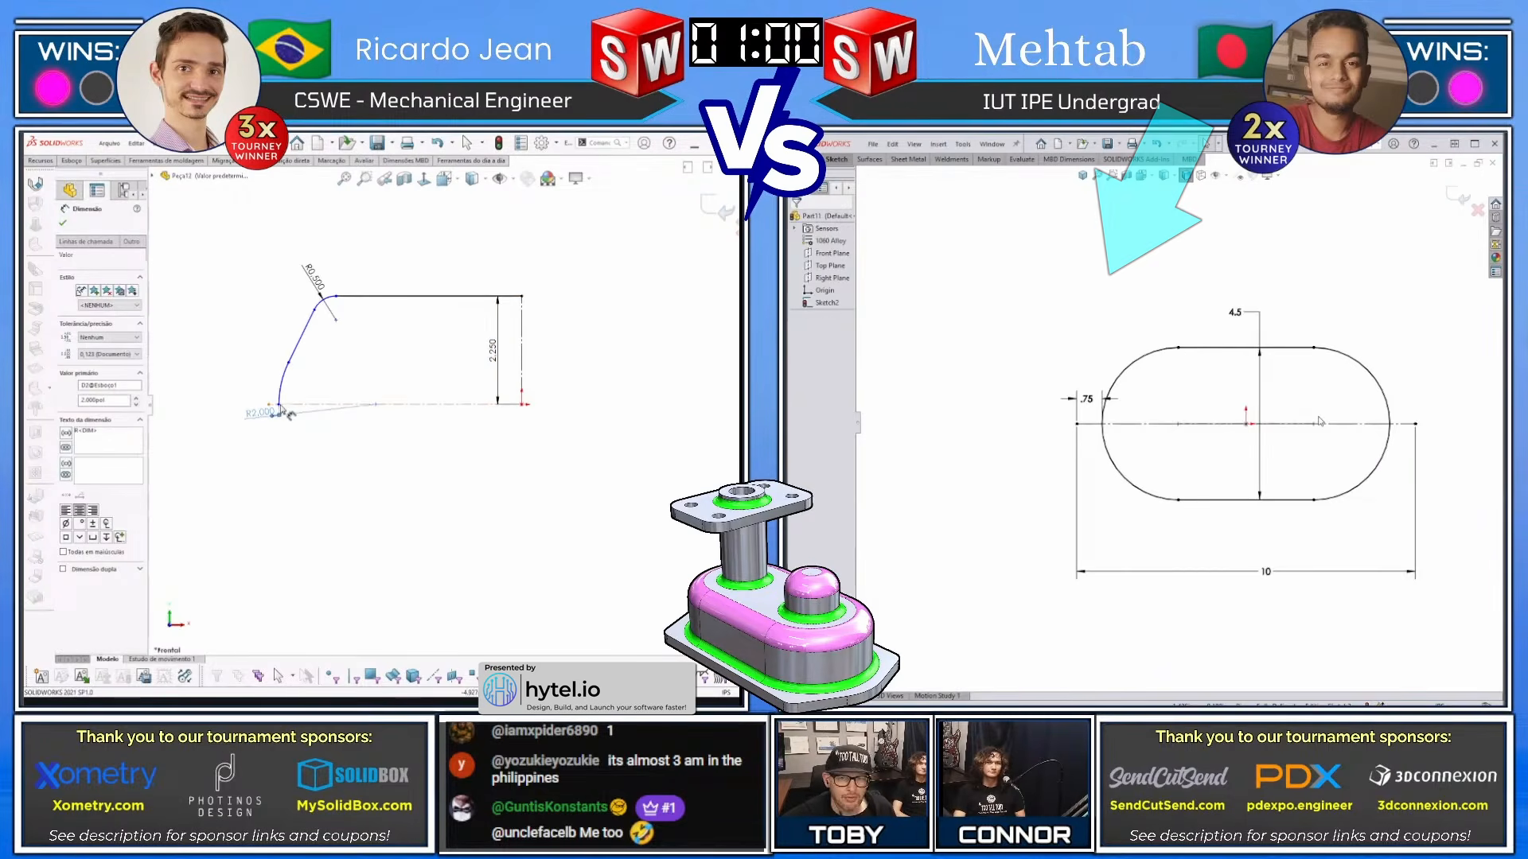
{"action": "key", "text": "e"}
{"action": "key", "text": "Escape"}
{"action": "left_click", "coordinate": [280, 406]}
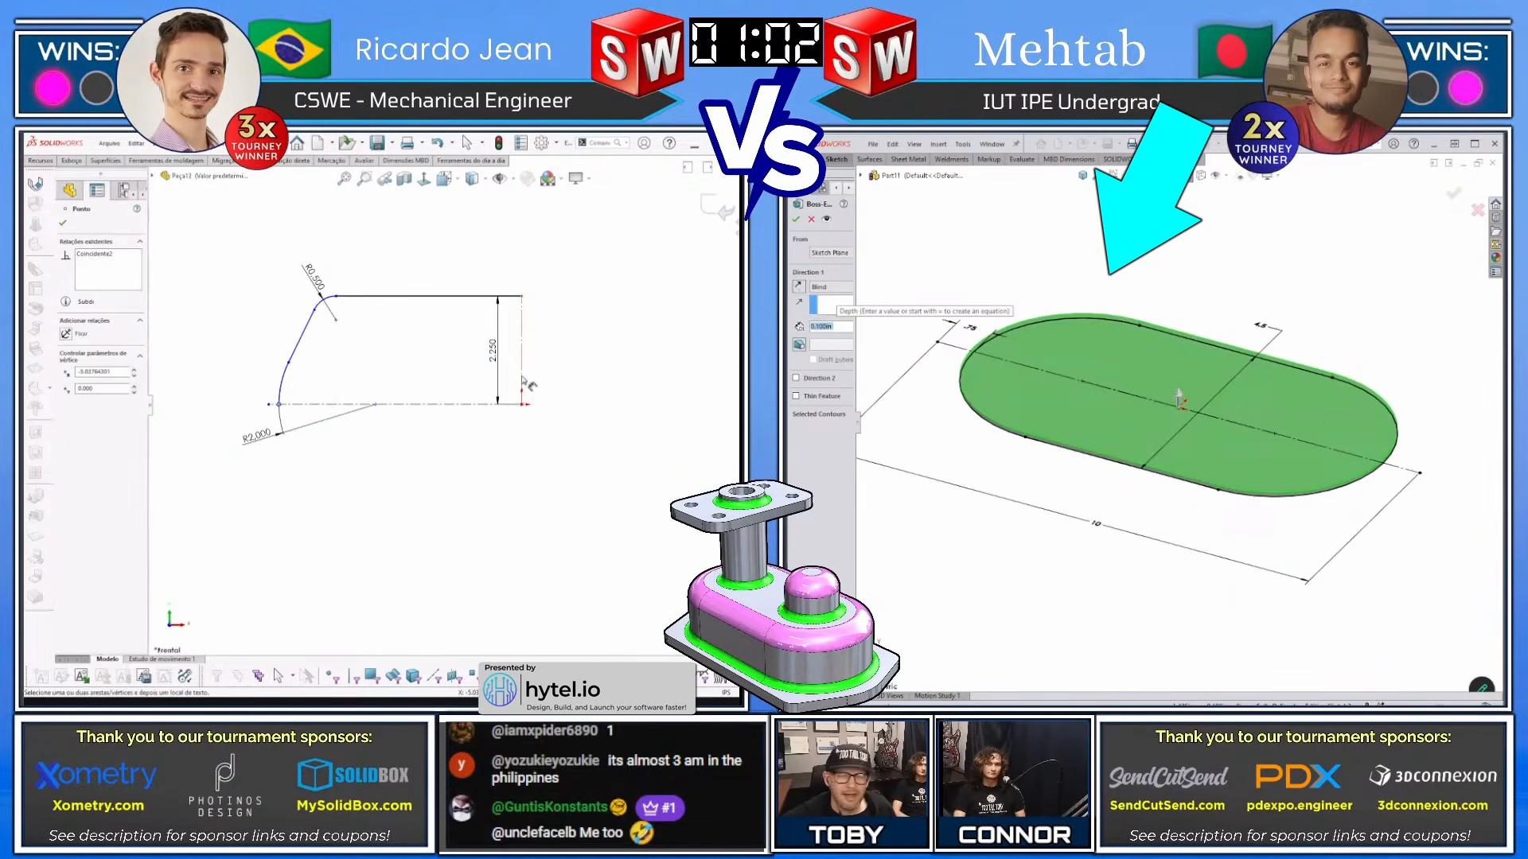
{"action": "left_click", "coordinate": [523, 387]}
{"action": "left_click", "coordinate": [546, 439]}
{"action": "type", "text": "2.5"}
{"action": "key", "text": "Return"}
{"action": "type", "text": "f"}
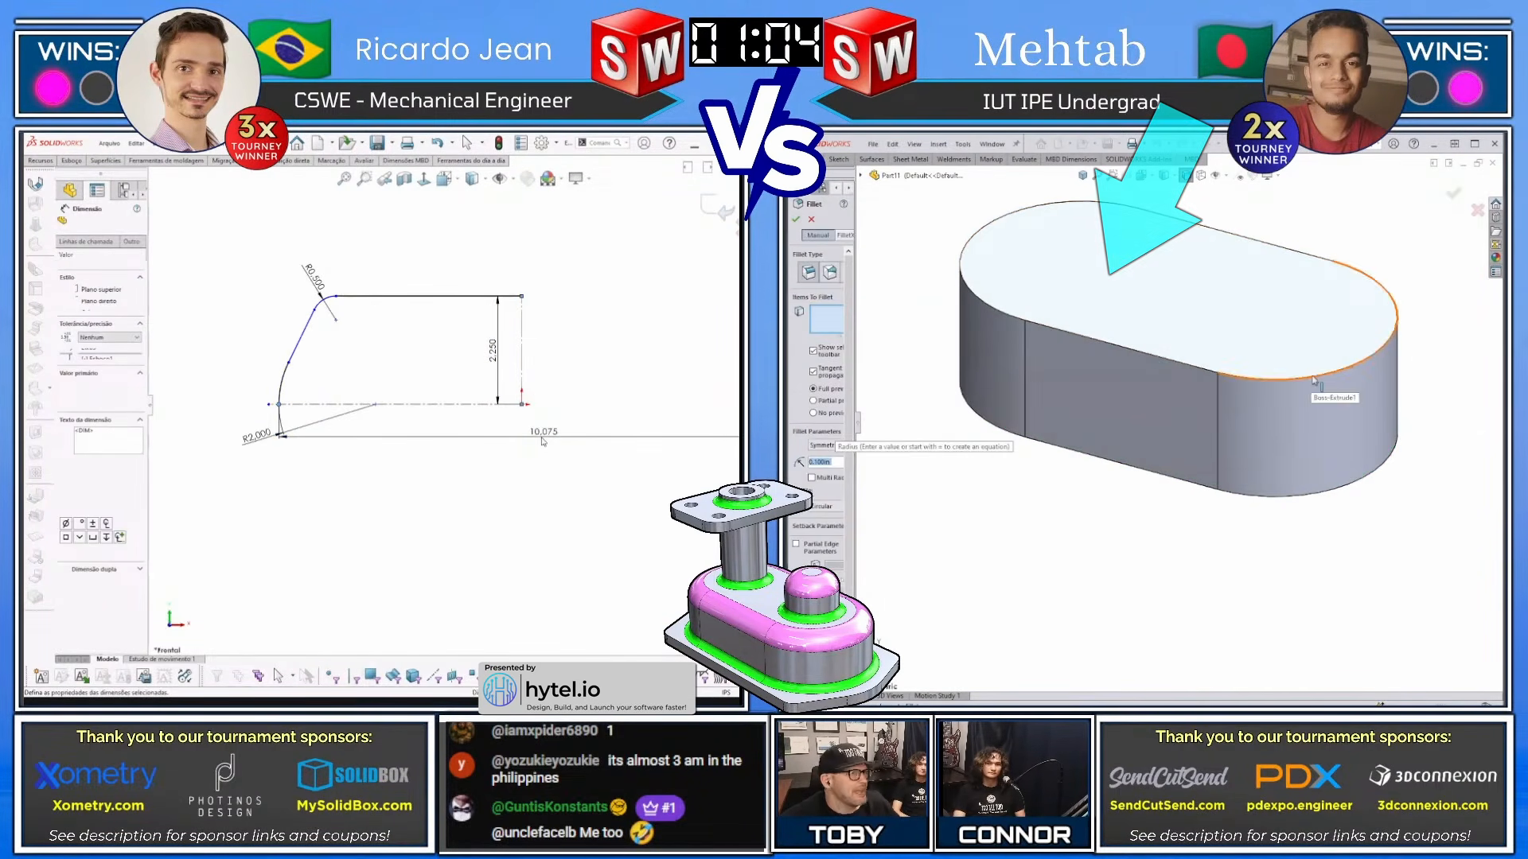
{"action": "type", "text": "10"}
{"action": "key", "text": "Return"}
{"action": "key", "text": "Escape"}
Start a new sketch on the Top Plane of the part with the extruded slot
{"action": "left_click", "coordinate": [839, 280]}
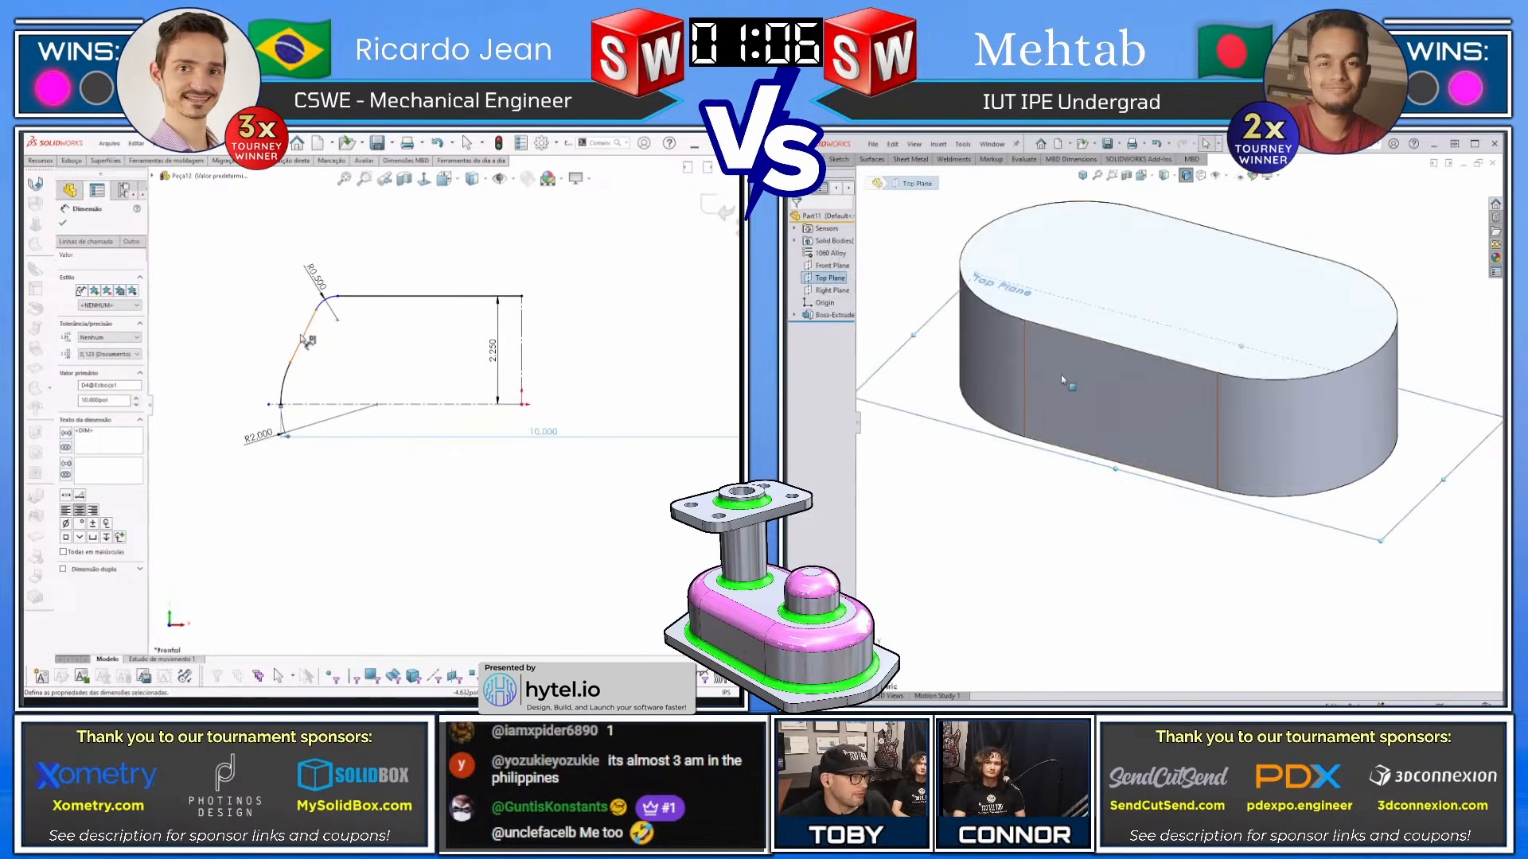
{"action": "key", "text": "s"}
{"action": "scroll", "coordinate": [319, 307], "scroll_direction": "down", "scroll_amount": 1}
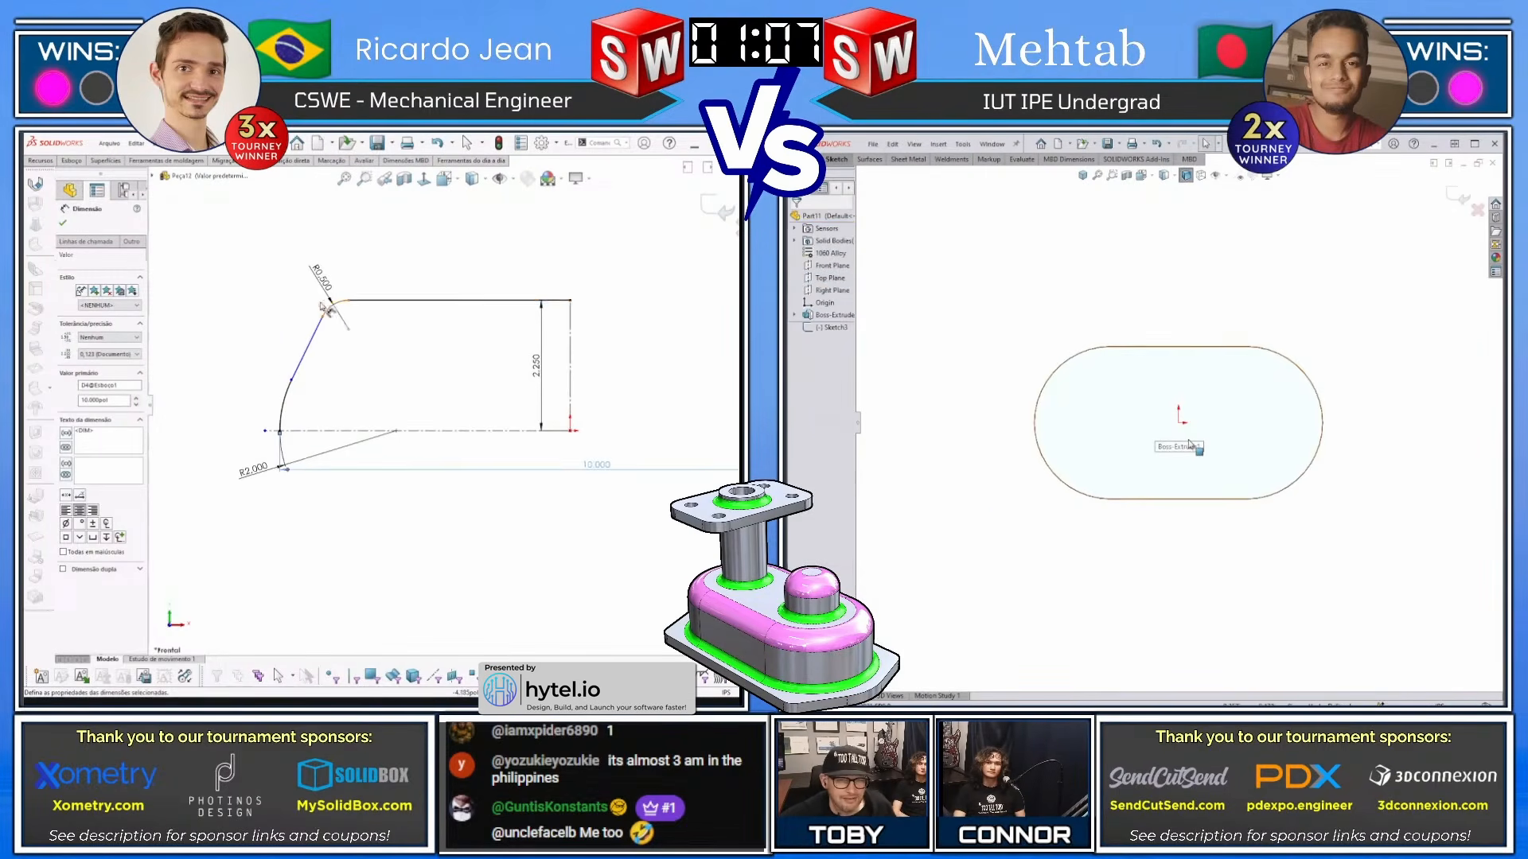
Dimension the angle between the plate outline's top edge and slanted segment as 65 degrees
{"action": "left_click", "coordinate": [364, 301]}
{"action": "left_click", "coordinate": [313, 337]}
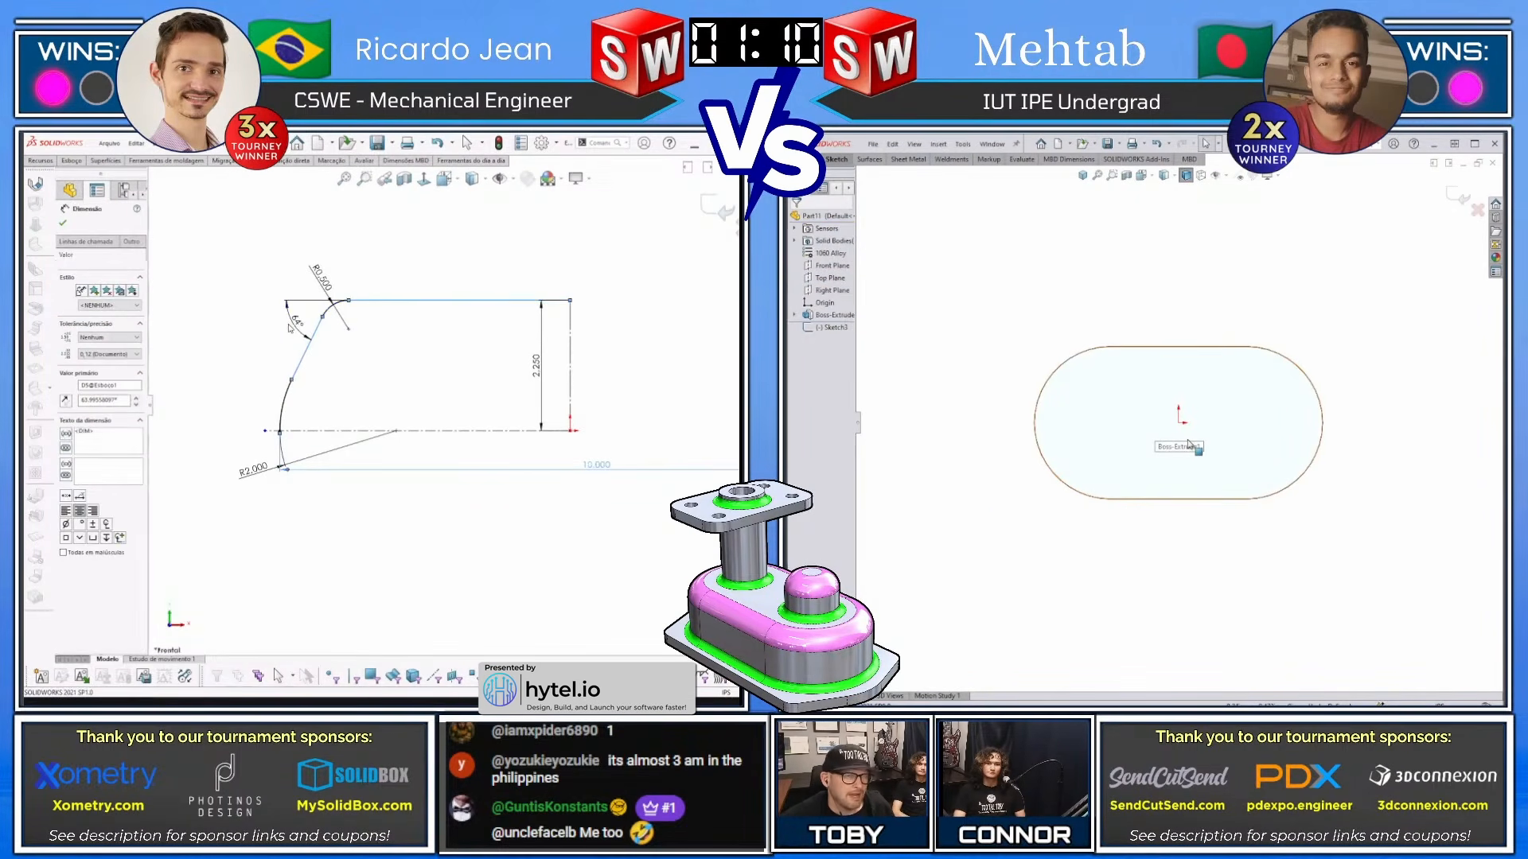
{"action": "type", "text": "65"}
{"action": "key", "text": "Return"}
{"action": "key", "text": "Escape"}
Mirror the quarter plate outline across the vertical centreline, and try a corner rectangle around the extruded slot
{"action": "key", "text": "r"}
{"action": "mouse_move", "coordinate": [638, 265]}
{"action": "left_mouse_down"}
{"action": "mouse_move", "coordinate": [179, 430]}
{"action": "mouse_move", "coordinate": [194, 435]}
{"action": "left_mouse_up"}
{"action": "left_click", "coordinate": [1009, 326]}
{"action": "key", "text": "m"}
{"action": "scroll", "coordinate": [248, 390], "scroll_direction": "up", "scroll_amount": 1}
{"action": "scroll", "coordinate": [248, 390], "scroll_direction": "up", "scroll_amount": 2}
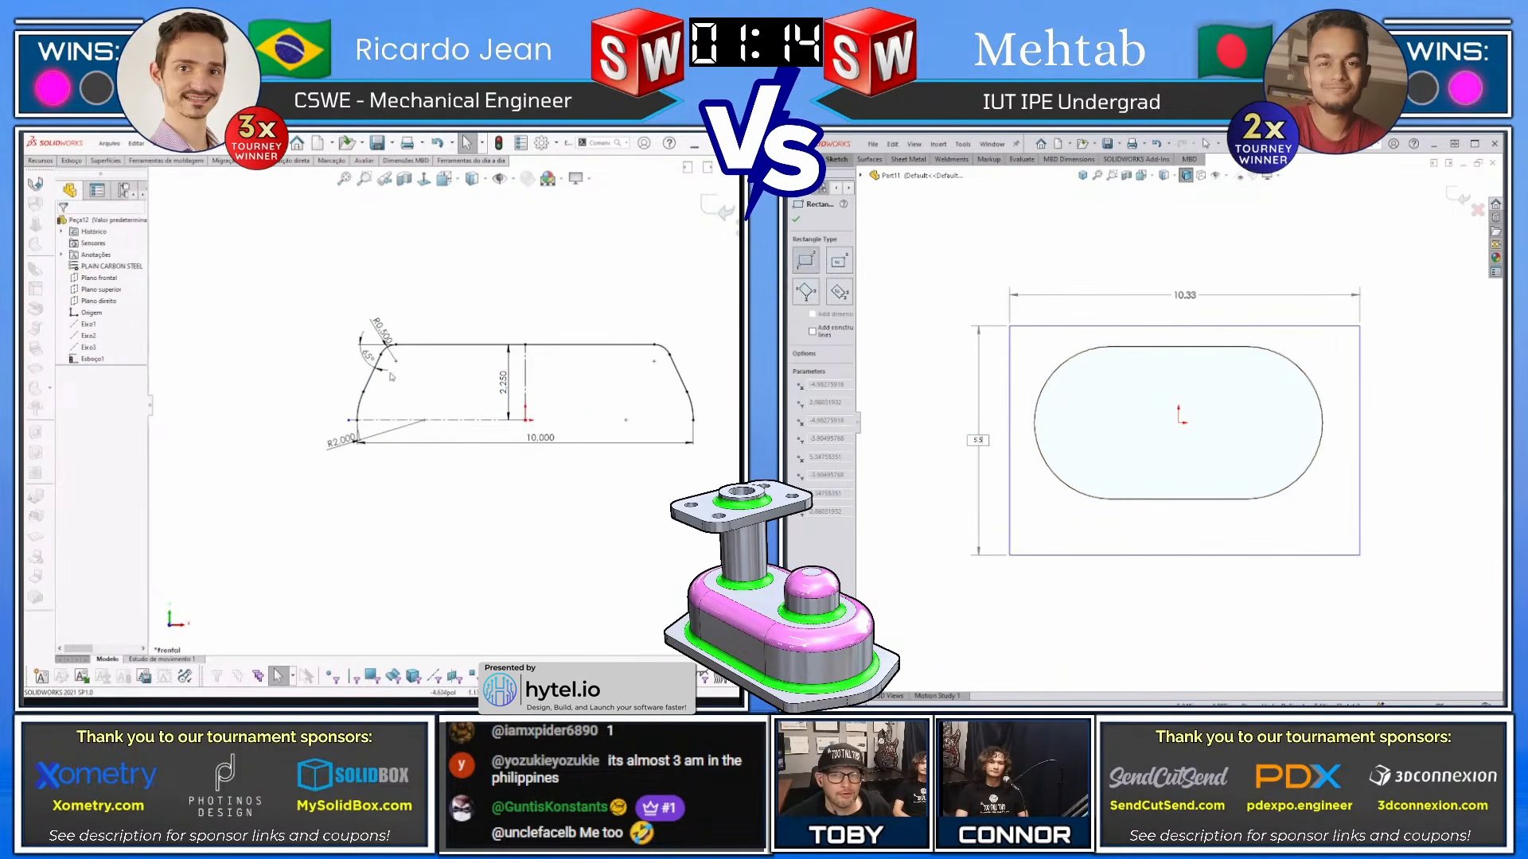
{"action": "key", "text": "Escape"}
Select the chain of the upper plate outline and mirror it about the horizontal centreline to close the profile
{"action": "right_click", "coordinate": [456, 346]}
{"action": "left_click", "coordinate": [467, 355]}
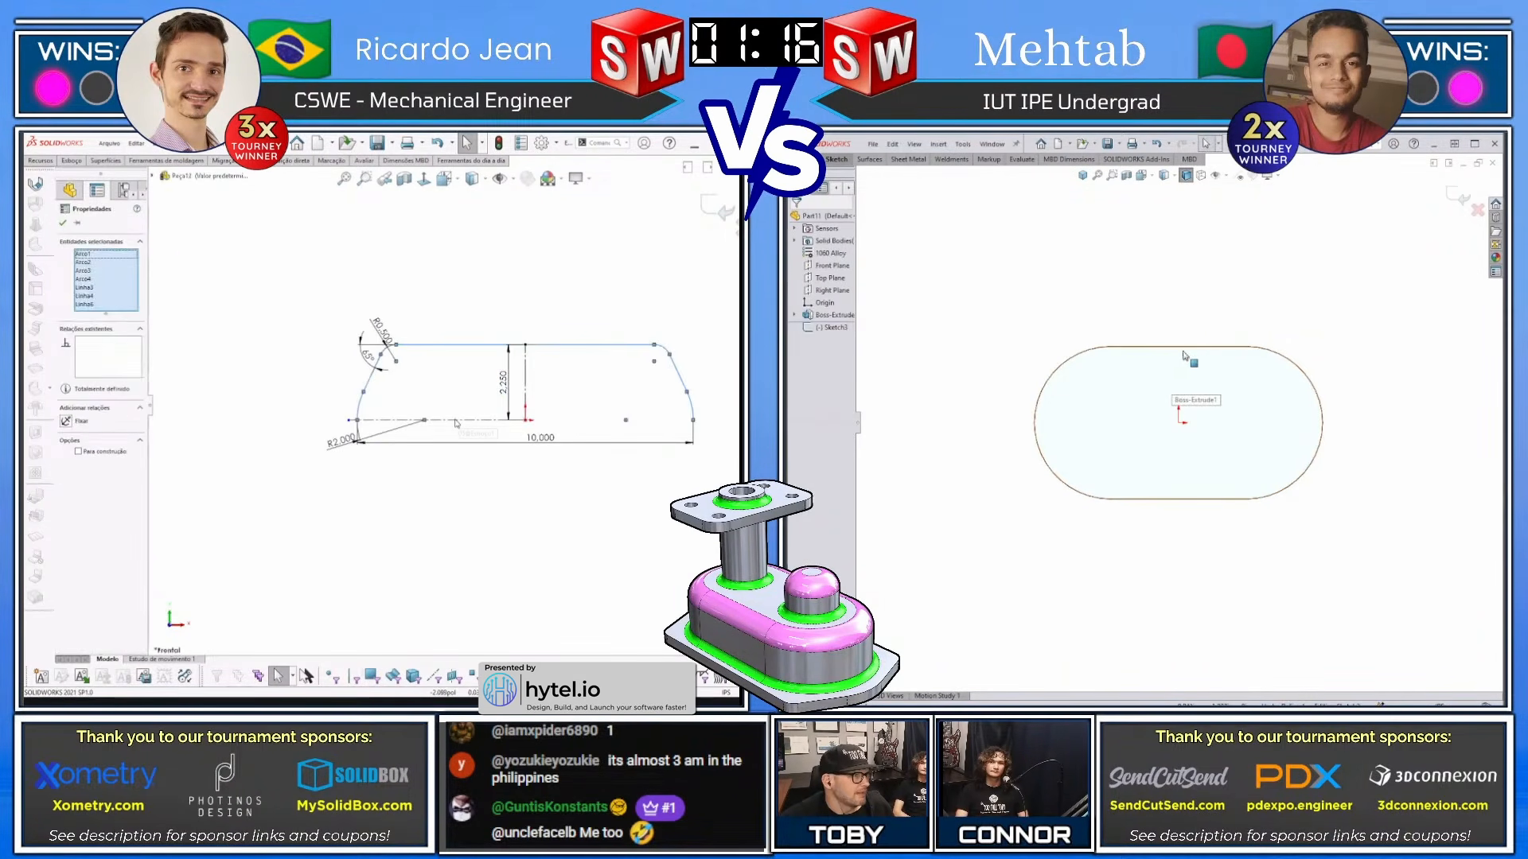
{"action": "left_click", "coordinate": [471, 420], "text": "ctrl"}
{"action": "key", "text": "m"}
Dimension the plate's overall width between its end arcs, and draw a vertical construction line from the origin past the slot's edge
{"action": "key", "text": "l"}
{"action": "left_click", "coordinate": [1043, 333]}
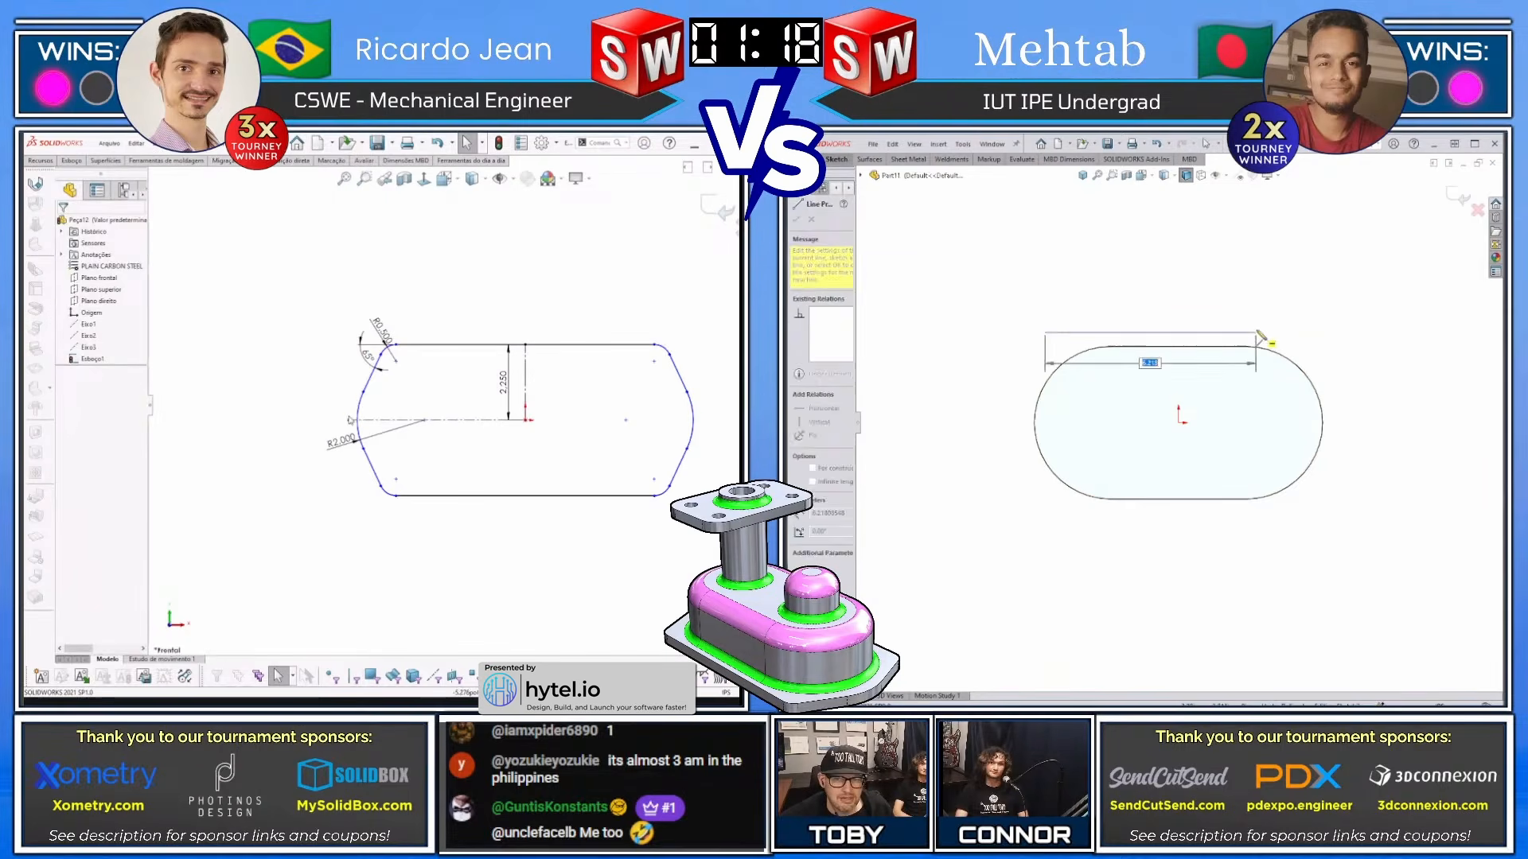
{"action": "key", "text": "d"}
{"action": "key", "text": "Escape"}
{"action": "left_click", "coordinate": [358, 415], "text": "shift"}
{"action": "key", "text": "l"}
{"action": "left_click", "coordinate": [1179, 422]}
{"action": "left_click", "coordinate": [693, 422], "text": "shift"}
{"action": "left_click", "coordinate": [1178, 324]}
{"action": "left_click", "coordinate": [642, 313]}
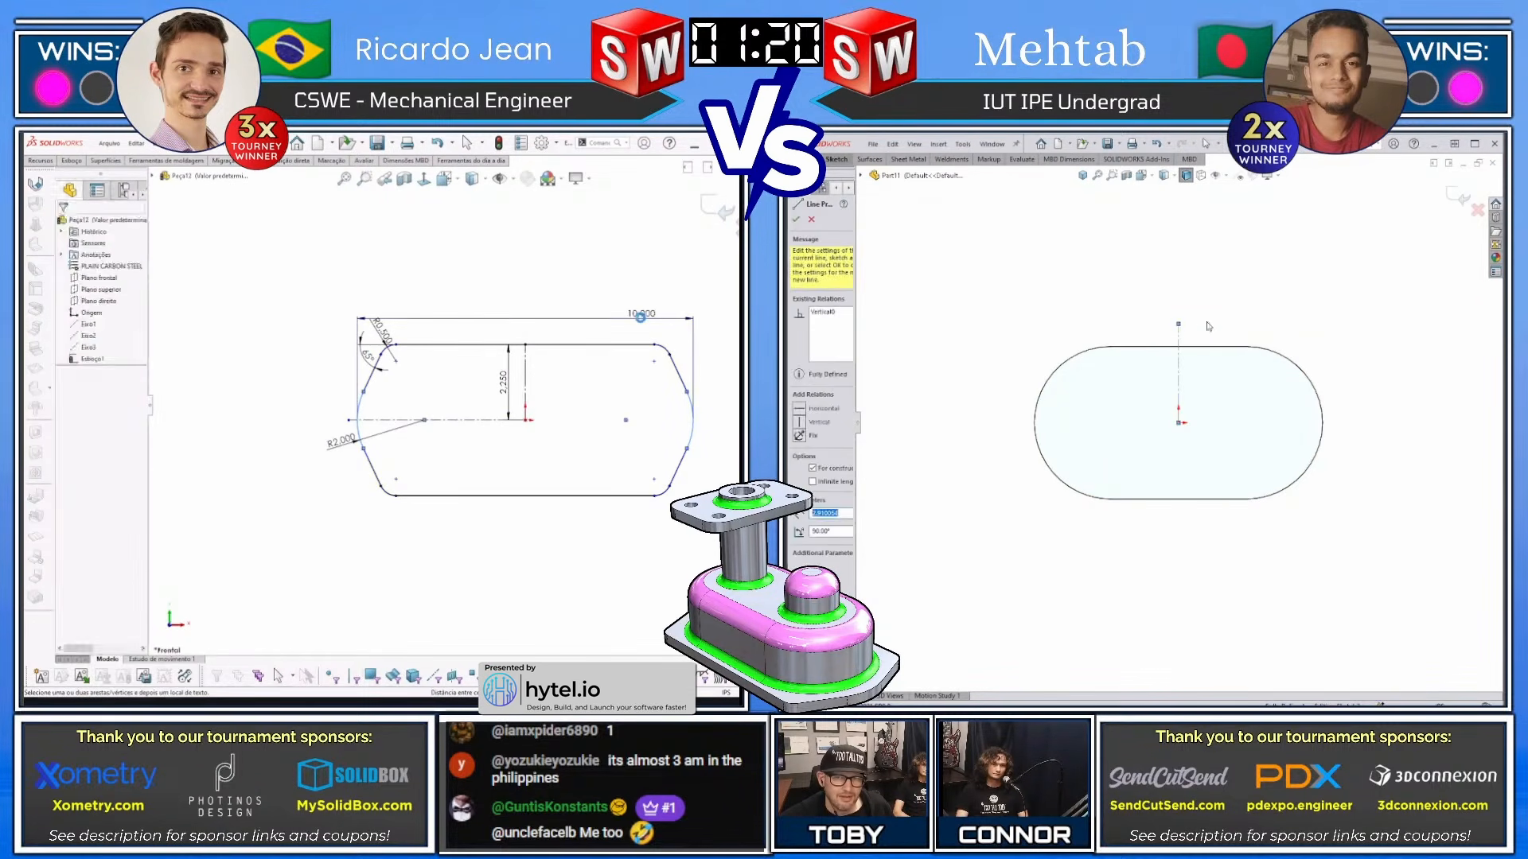
From the vertical construction line's end, sketch a horizontal edge, a slanted segment and a tangent end arc around the slot
{"action": "key", "text": "l"}
{"action": "left_click", "coordinate": [1179, 324]}
{"action": "key", "text": "Escape"}
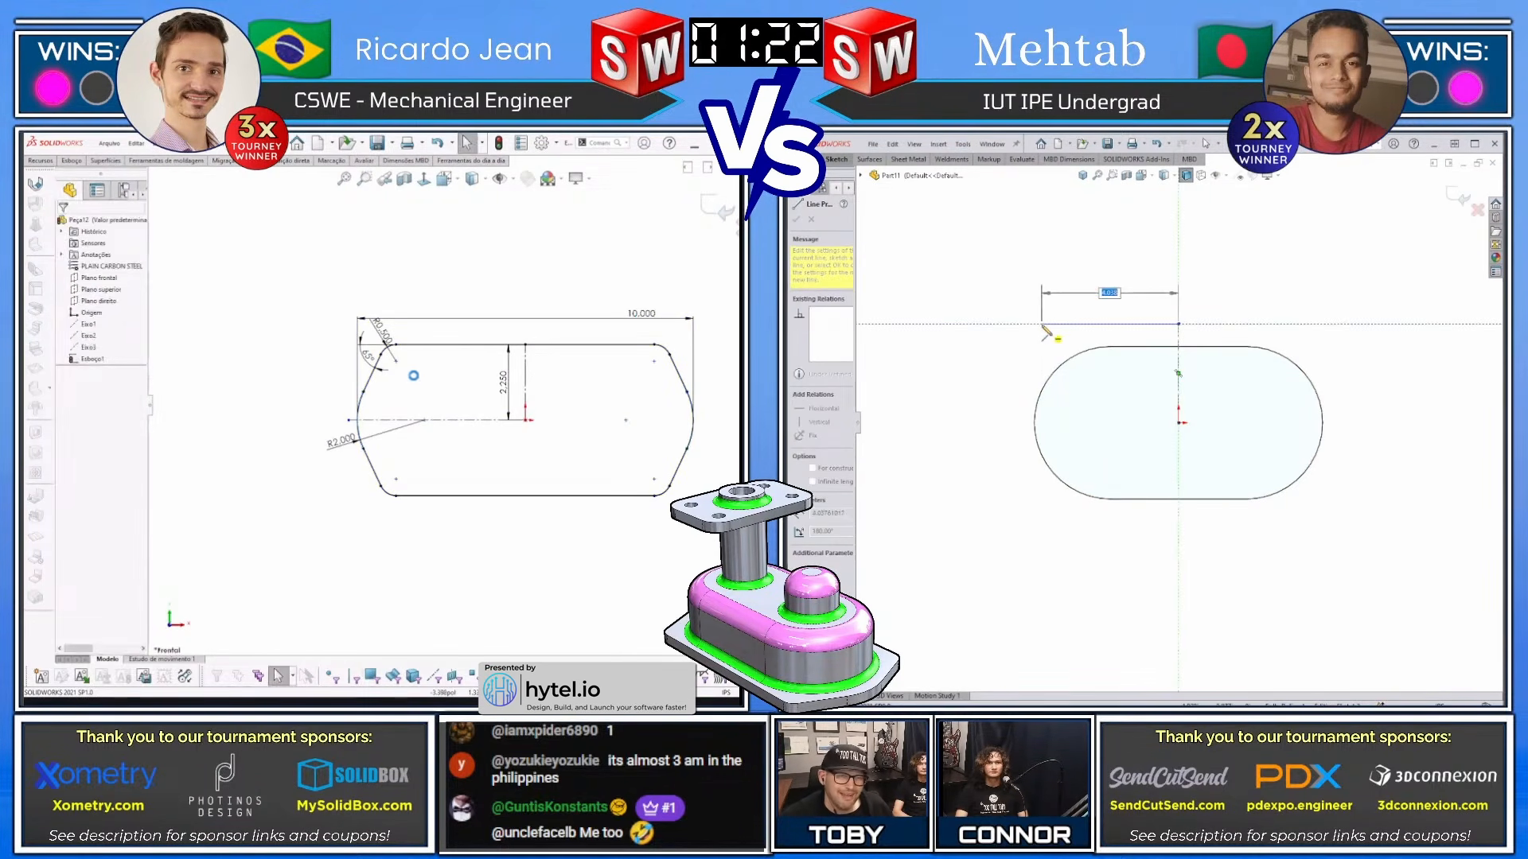
{"action": "left_click", "coordinate": [1041, 324]}
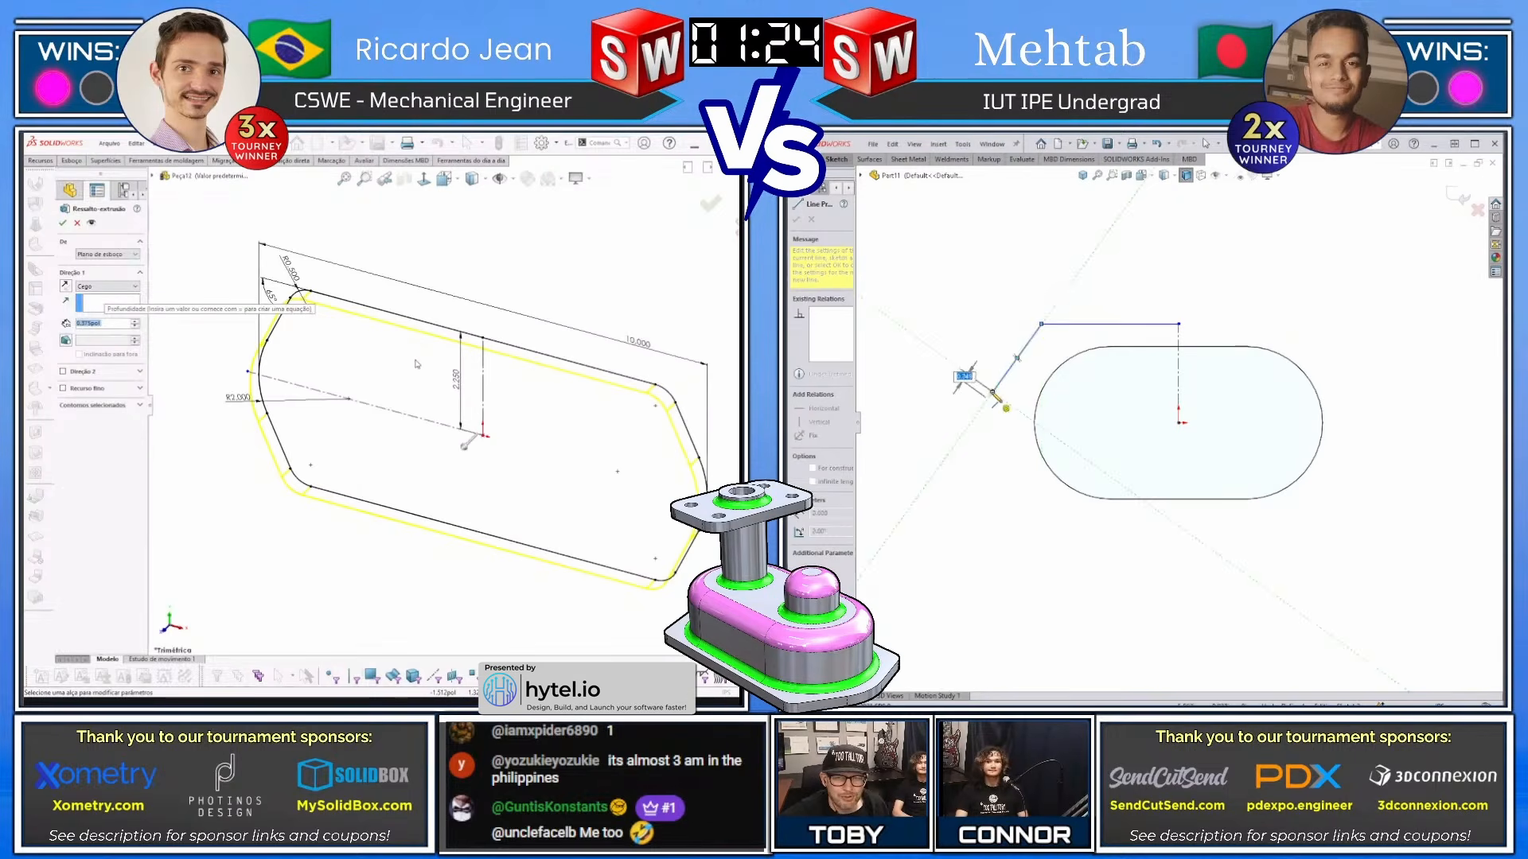
{"action": "left_click", "coordinate": [993, 392]}
{"action": "left_click", "coordinate": [985, 462]}
{"action": "key", "text": "Escape"}
Extrude the closed plate outline 0.5 in
{"action": "type", "text": "."}
{"action": "mouse_move", "coordinate": [1241, 285]}
{"action": "left_mouse_down"}
{"action": "mouse_move", "coordinate": [1019, 344]}
{"action": "mouse_move", "coordinate": [1146, 279]}
{"action": "left_mouse_up"}
{"action": "type", "text": "5"}
{"action": "key", "text": "Return"}
Fillet the corner between the horizontal edge and the slanted segment beside the slot with a 0.5 in radius
{"action": "key", "text": "f"}
{"action": "key", "text": "ctrl+8"}
{"action": "type", "text": ".5"}
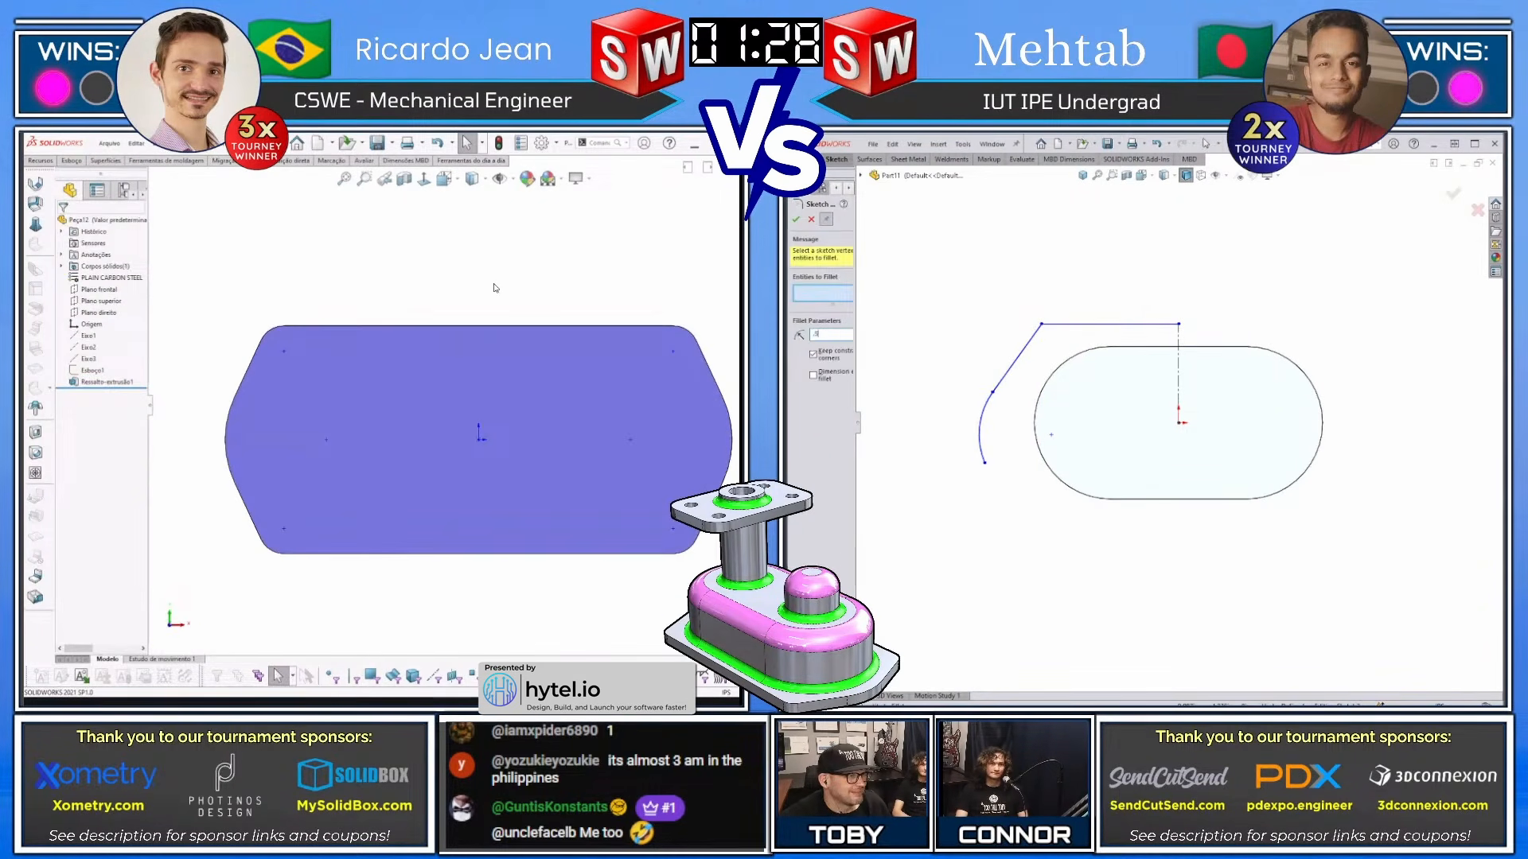
{"action": "right_click", "coordinate": [1023, 335]}
{"action": "key", "text": "Escape"}
Mirror the filleted edge and slanted segment about the vertical construction line, and select the extruded plate's face for sketching
{"action": "left_click_drag", "start_coordinate": [1256, 274], "coordinate": [965, 344]}
{"action": "left_click", "coordinate": [1002, 317]}
{"action": "left_click", "coordinate": [447, 397]}
Draw a short horizontal construction line from the origin inside the slot body
{"action": "key", "text": "c"}
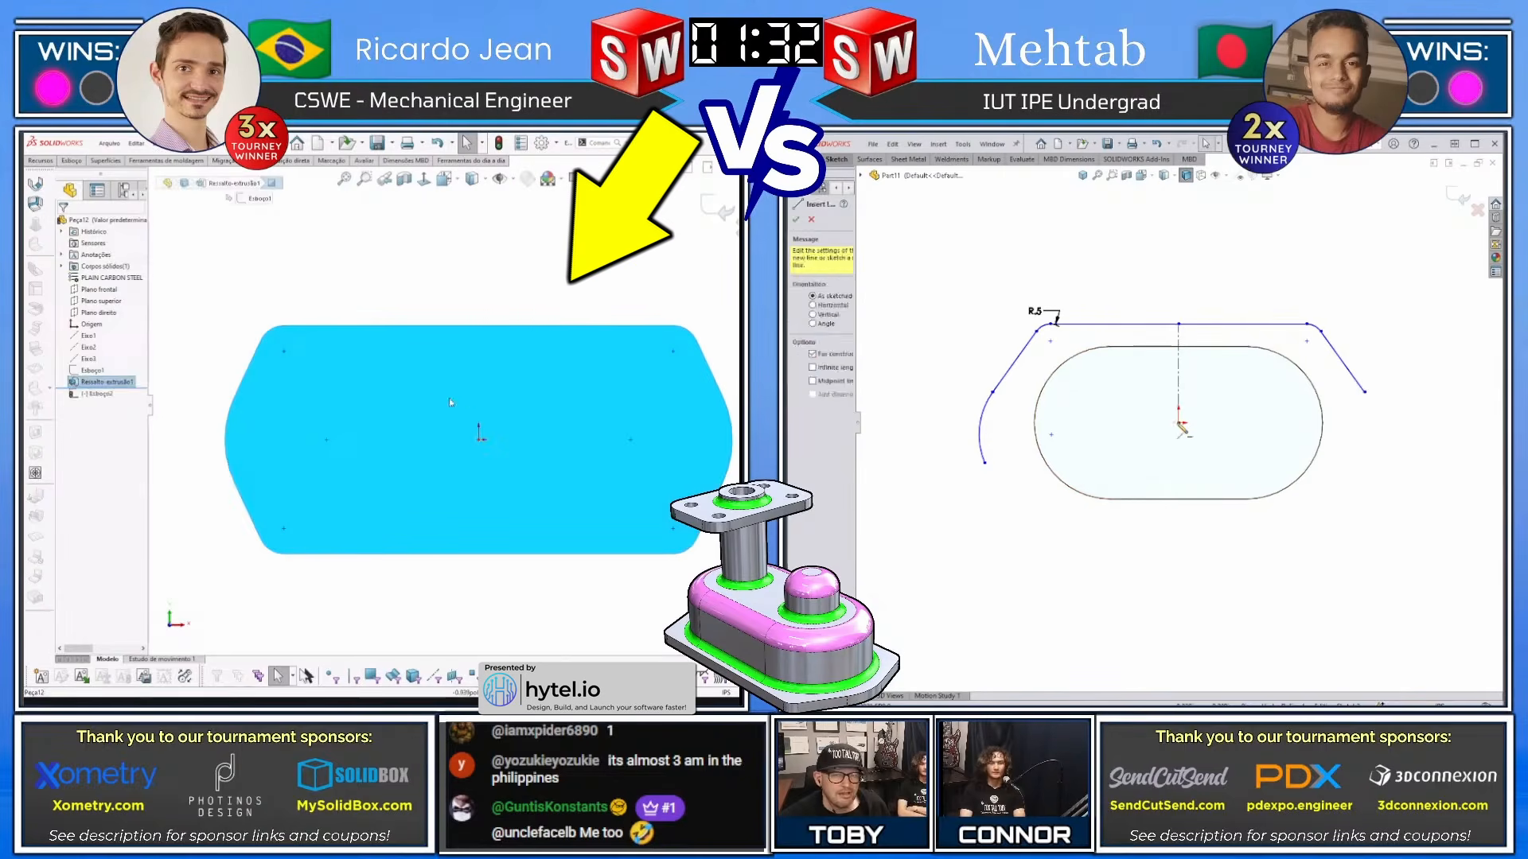
{"action": "left_click", "coordinate": [1178, 423]}
{"action": "key", "text": "c"}
{"action": "left_click", "coordinate": [1214, 423]}
{"action": "key", "text": "Escape"}
{"action": "key", "text": "s"}
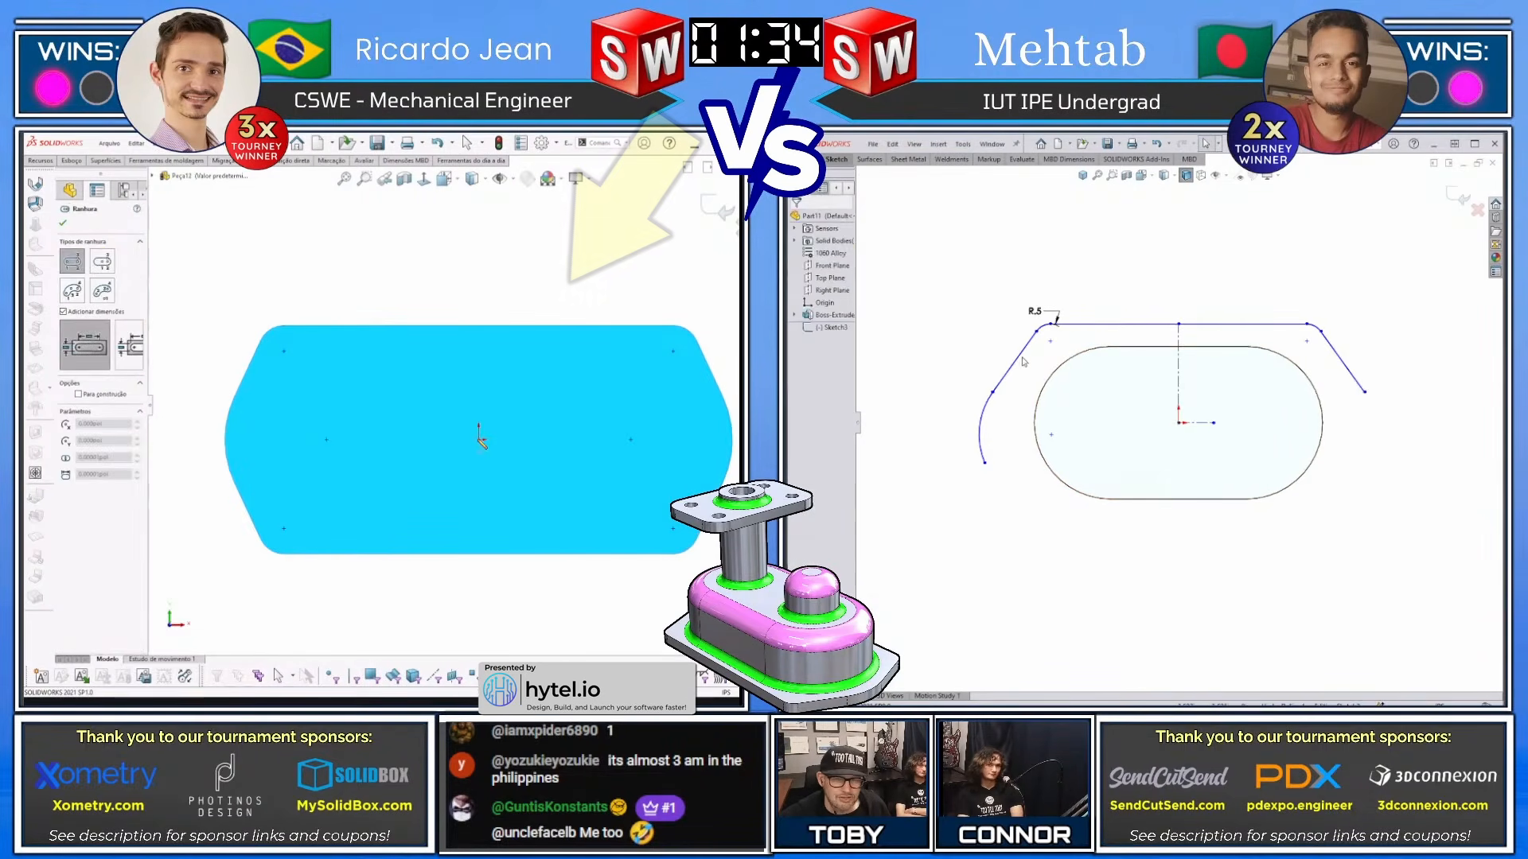
{"action": "right_click", "coordinate": [1018, 357]}
{"action": "left_click", "coordinate": [101, 261]}
{"action": "key", "text": "Escape"}
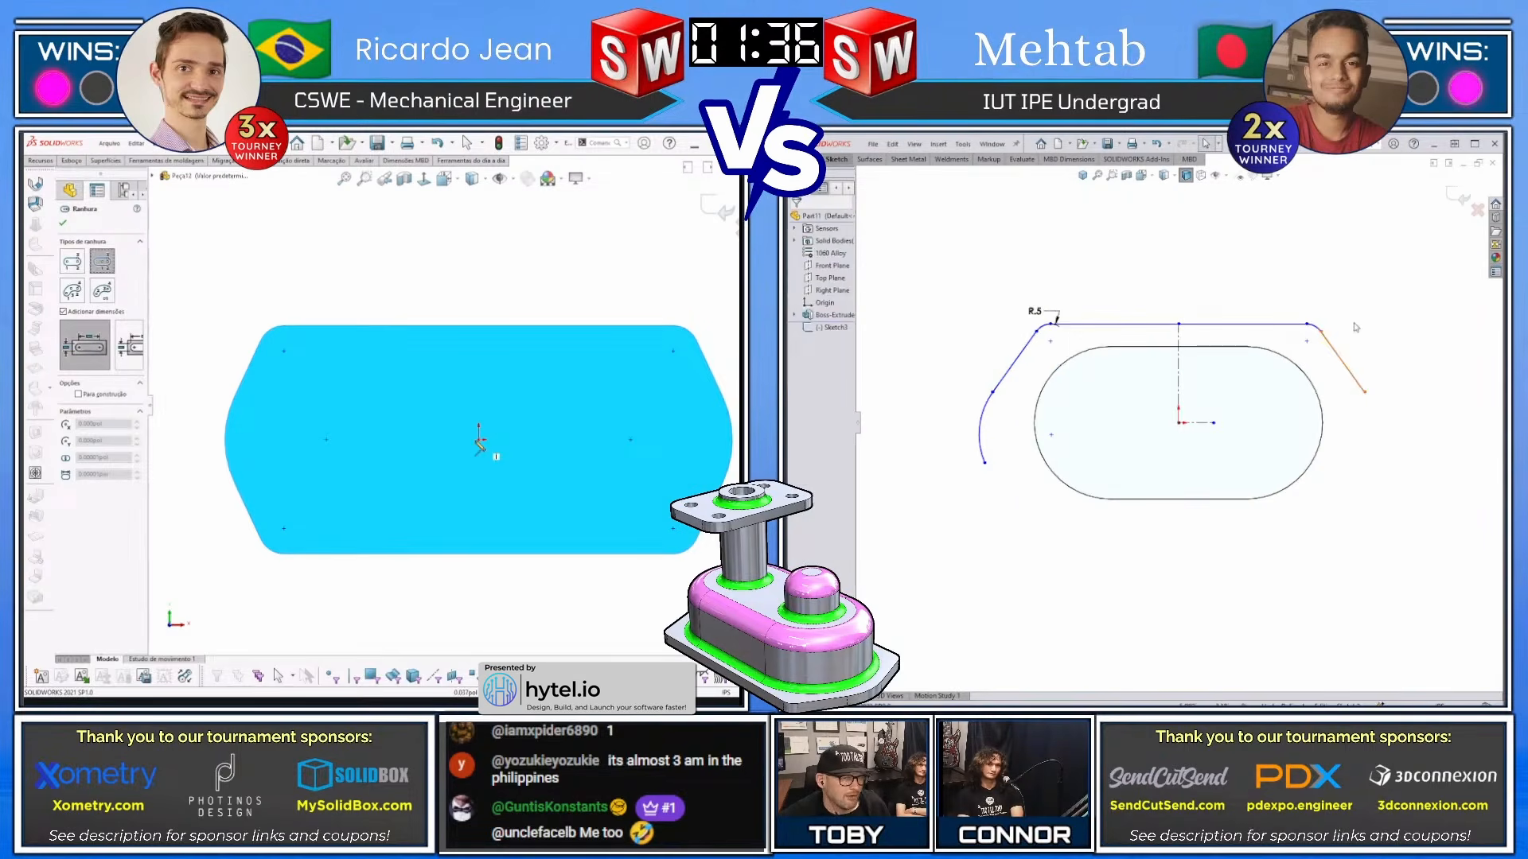
{"action": "left_click", "coordinate": [479, 439]}
{"action": "key", "text": "Escape"}
Mirror the upper outline chain, excluding the end arc, about the horizontal construction line; start a centerpoint slot at the plate's origin in the other session
{"action": "left_click", "coordinate": [1344, 361]}
{"action": "key", "text": "s"}
{"action": "right_click", "coordinate": [1331, 344]}
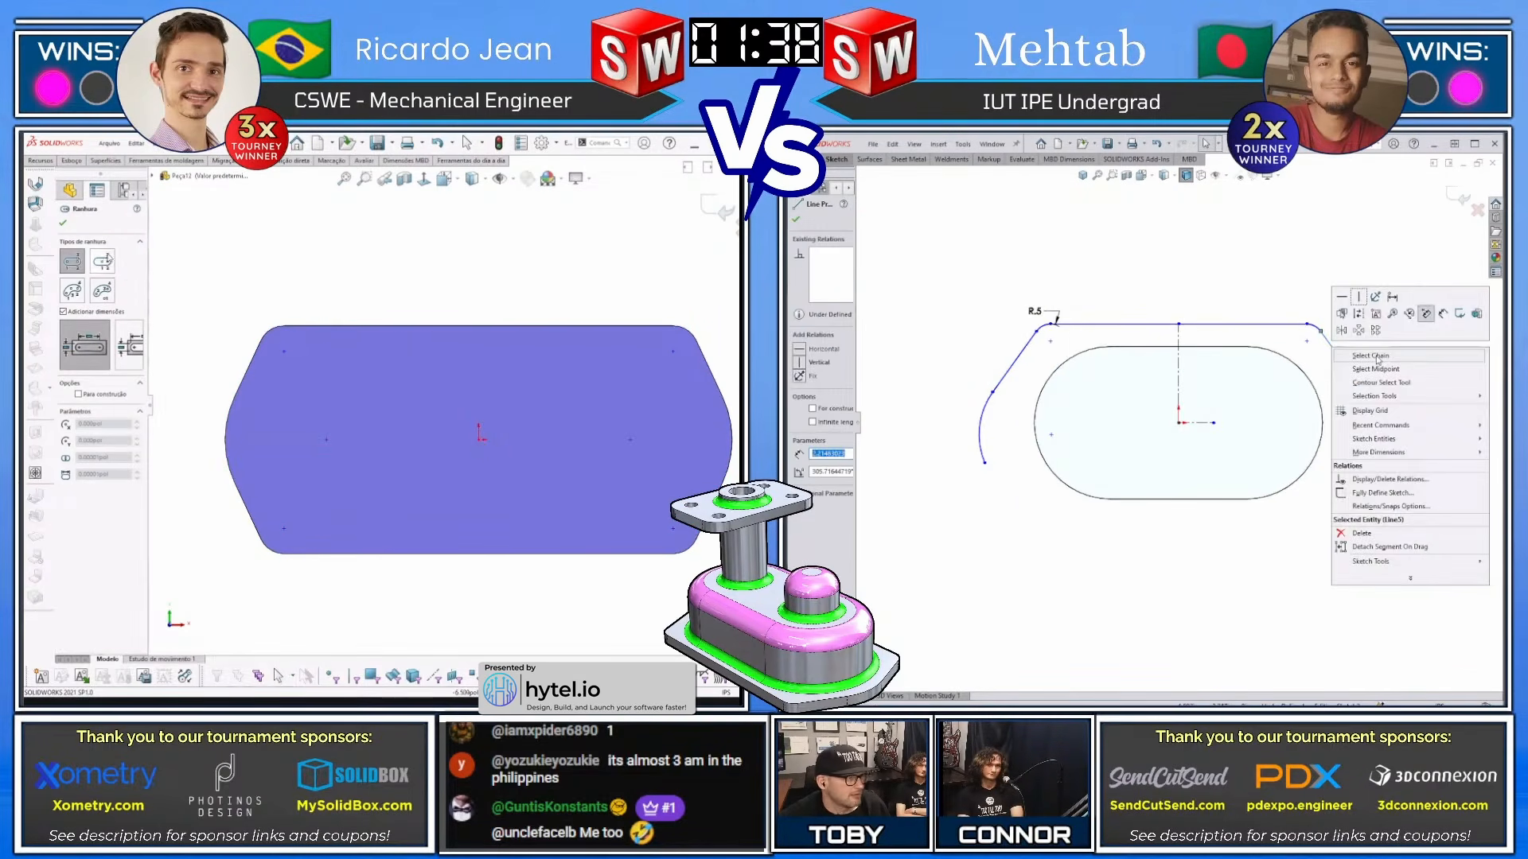
{"action": "left_click", "coordinate": [1365, 355]}
{"action": "left_click", "coordinate": [101, 261]}
{"action": "left_click", "coordinate": [980, 423], "text": "ctrl"}
{"action": "left_click", "coordinate": [479, 439]}
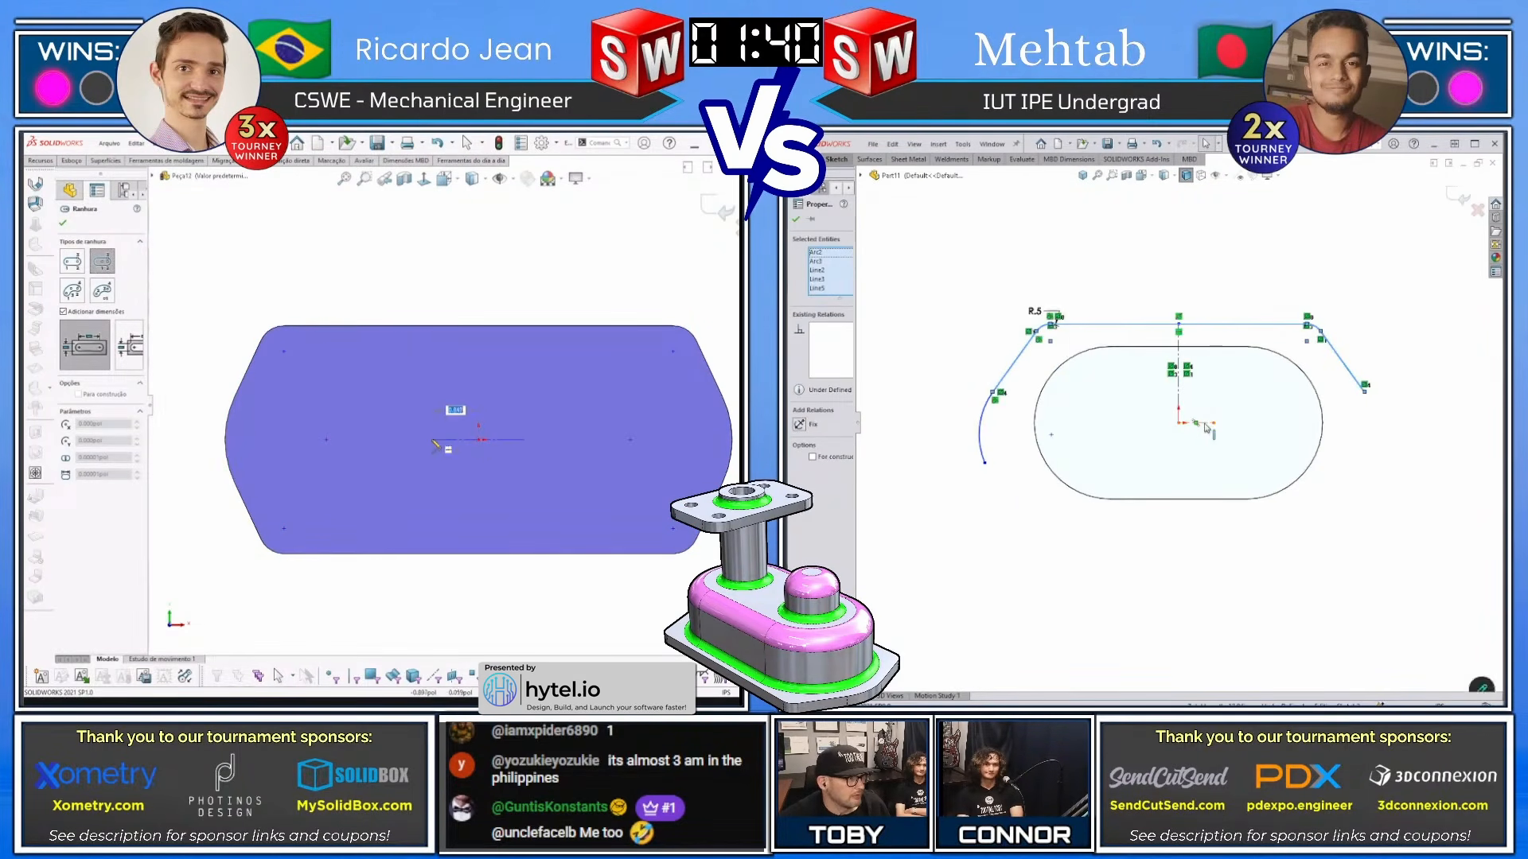
{"action": "left_click", "coordinate": [1203, 425], "text": "ctrl"}
{"action": "left_click", "coordinate": [1244, 400]}
Mirror the outline's end arc about the vertical construction line, and set the centerpoint slot's end point on the plate in the other session
{"action": "left_click", "coordinate": [983, 427]}
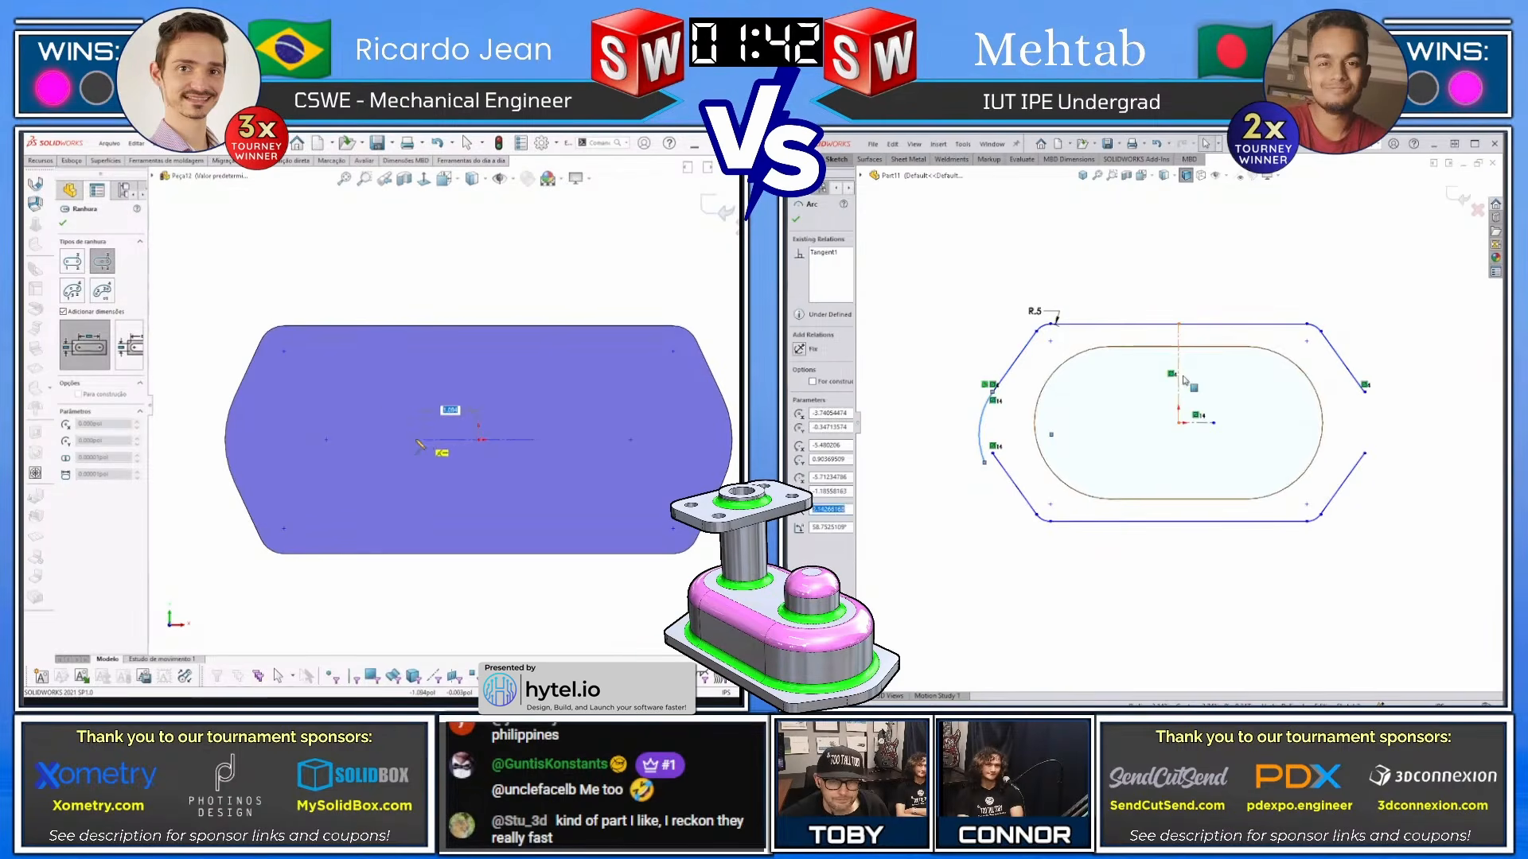
{"action": "left_click", "coordinate": [1178, 369], "text": "ctrl"}
{"action": "left_click", "coordinate": [379, 440]}
{"action": "left_click", "coordinate": [1212, 343]}
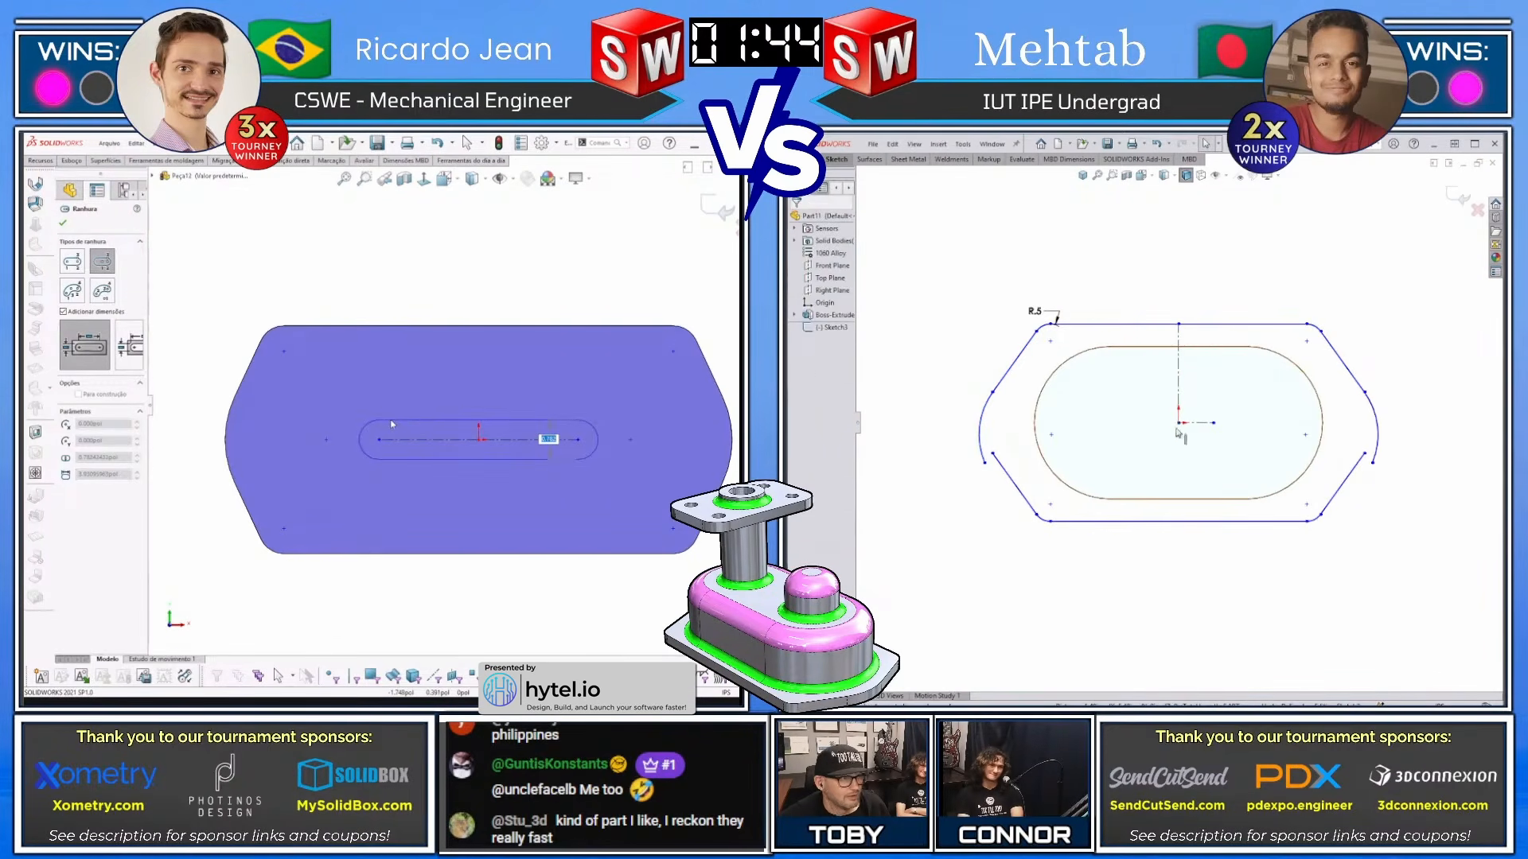
Merge the loose arc and slanted-segment endpoints to close the outline; finish the other session's slot 4.5 in wide with about 3.93 in between centres
{"action": "left_click", "coordinate": [992, 453]}
{"action": "left_click", "coordinate": [985, 463], "text": "ctrl"}
{"action": "key", "text": "Return"}
{"action": "left_click", "coordinate": [1059, 414]}
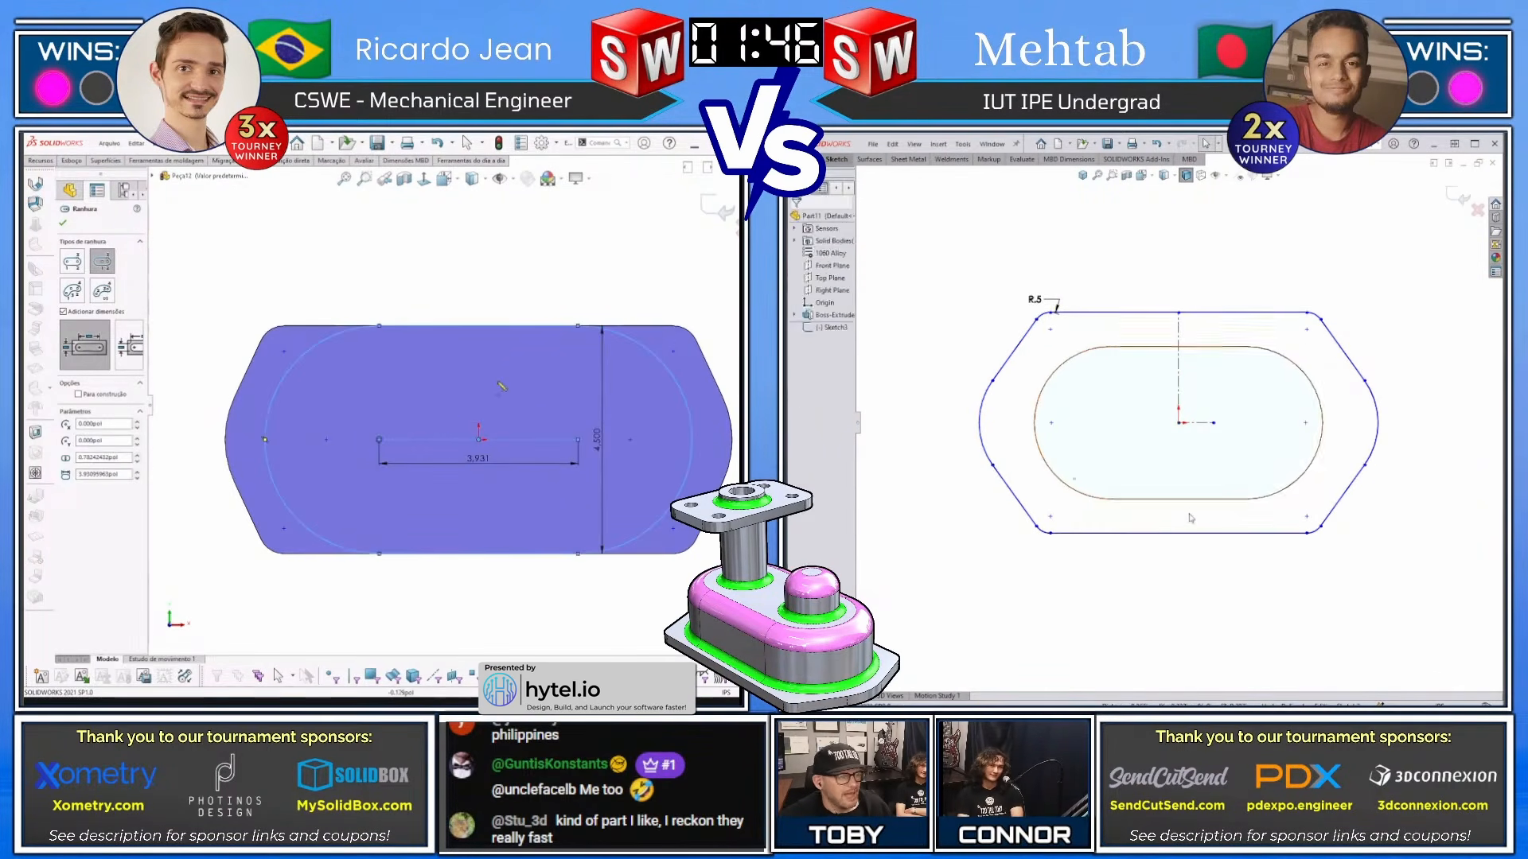
Dimension the outline's overall height between its two horizontal edges at 5.5 in
{"action": "key", "text": "d"}
{"action": "key", "text": "Escape"}
{"action": "left_click", "coordinate": [1193, 525]}
{"action": "left_click", "coordinate": [1194, 314]}
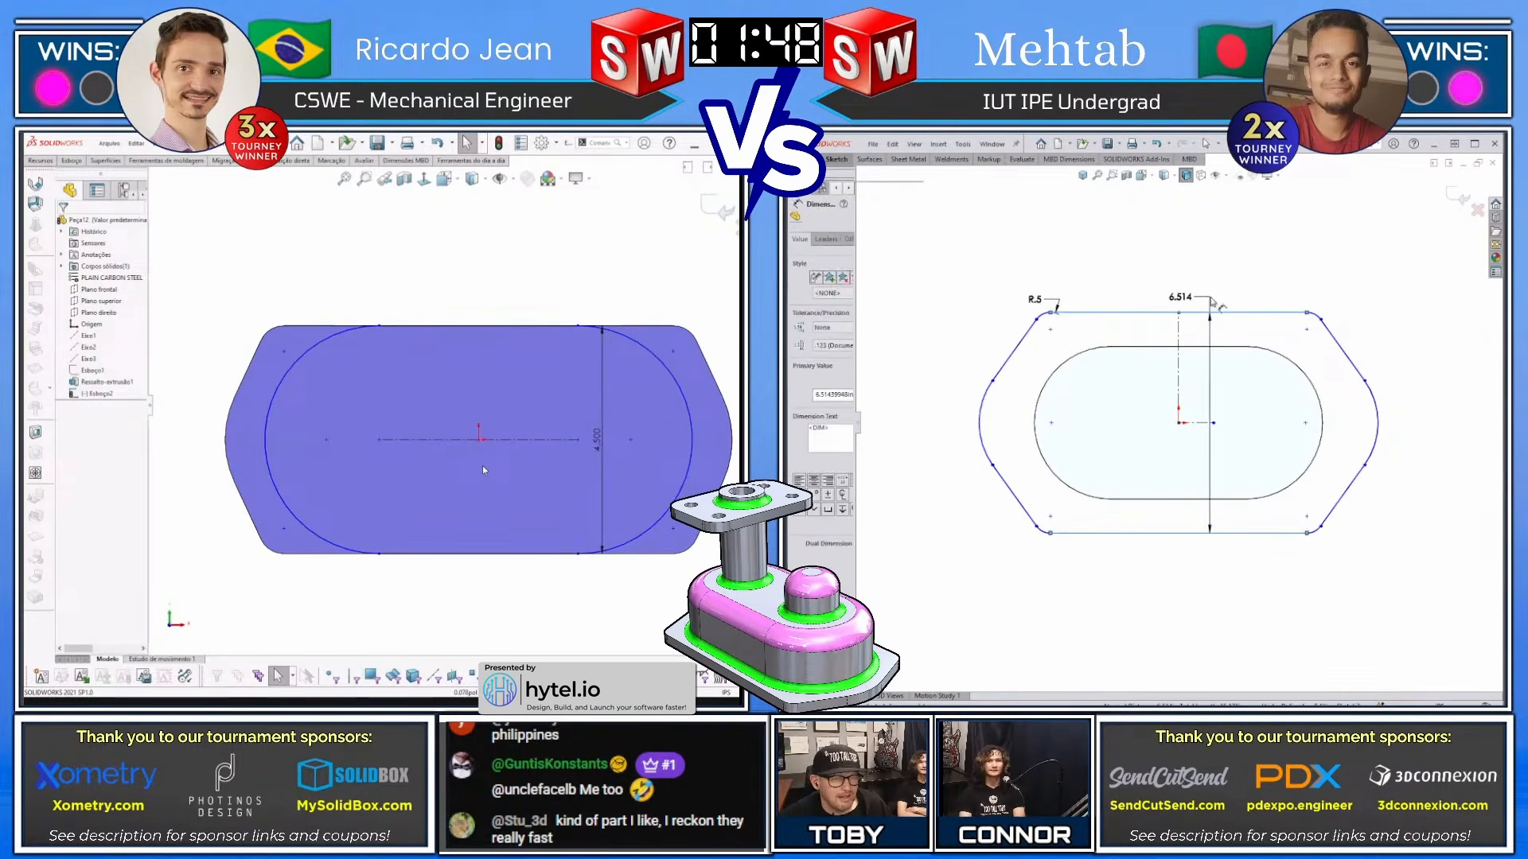
{"action": "left_click", "coordinate": [1212, 301]}
{"action": "type", "text": "5.5"}
{"action": "key", "text": "Return"}
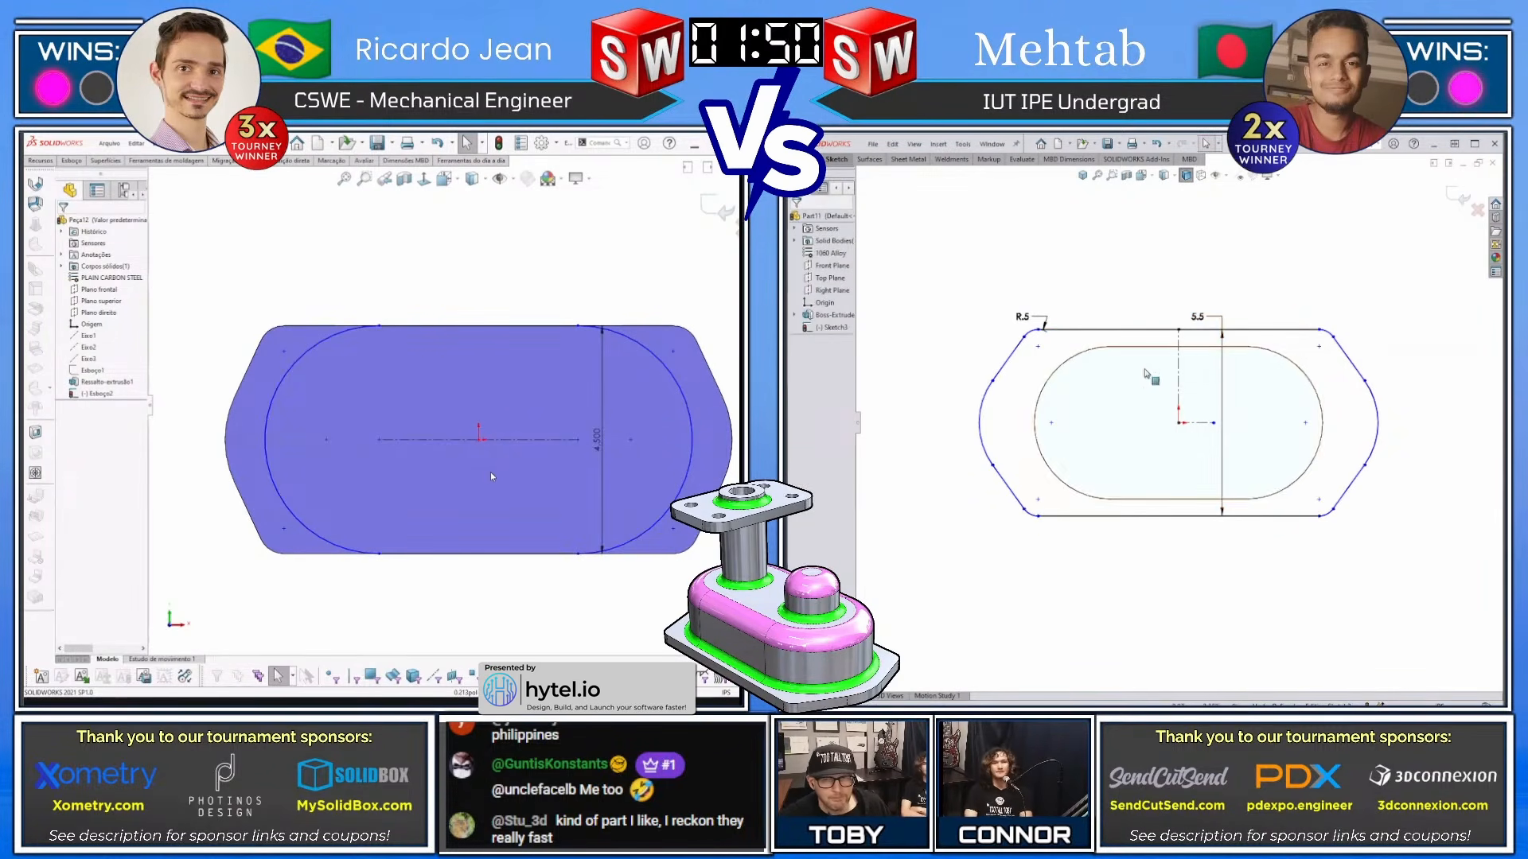
Set the distance between the slot's end arc and the plate's end arc to 0.75 in in both sessions
{"action": "left_click", "coordinate": [1035, 421], "text": "shift"}
{"action": "left_click", "coordinate": [980, 423], "text": "shift"}
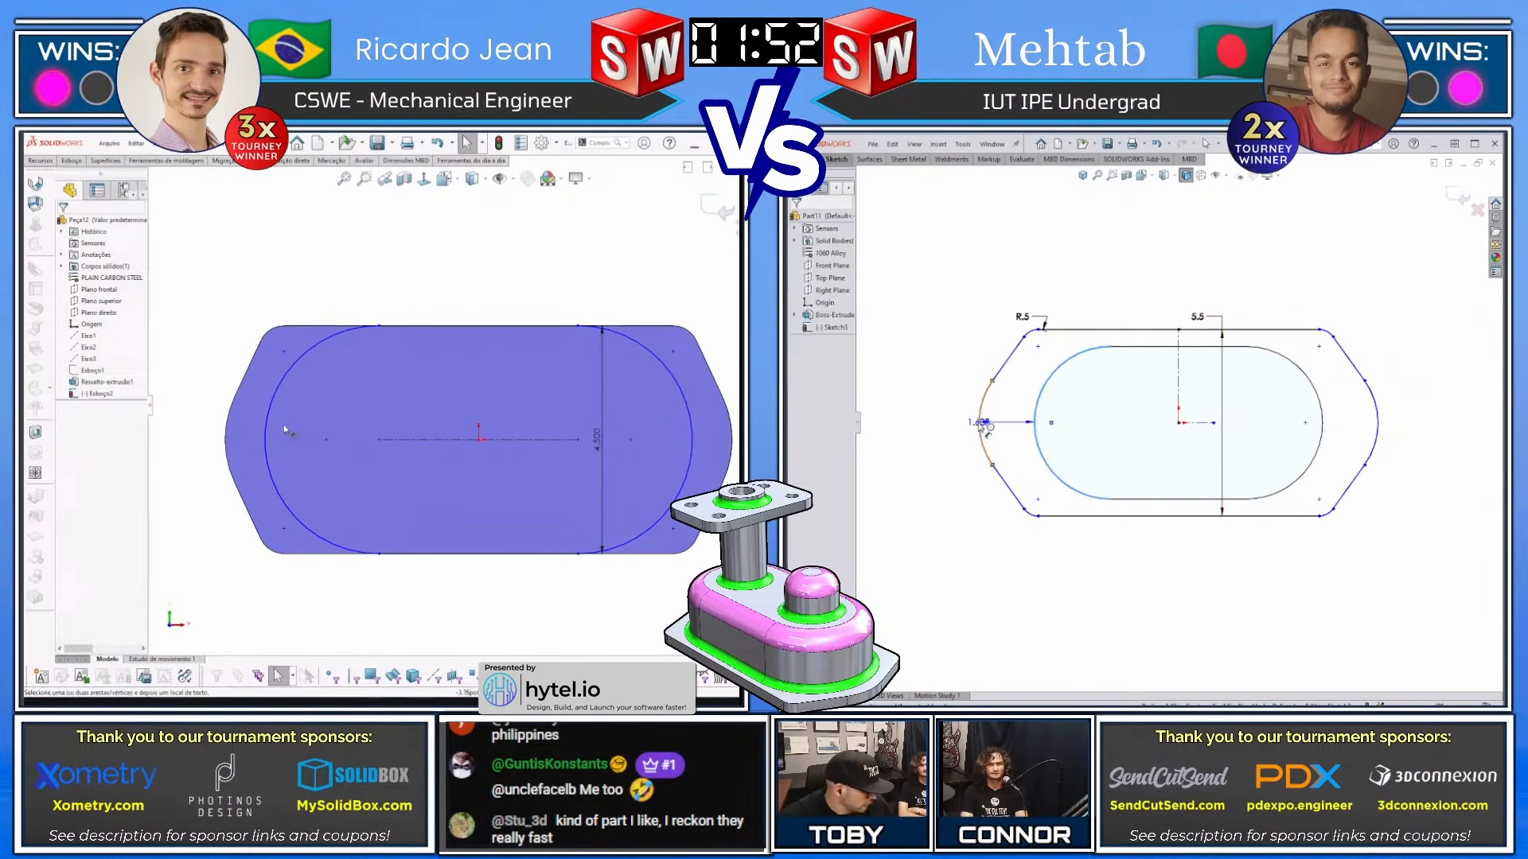
{"action": "left_click", "coordinate": [1012, 294]}
{"action": "left_click", "coordinate": [227, 444], "text": "shift"}
{"action": "left_click", "coordinate": [265, 446], "text": "shift"}
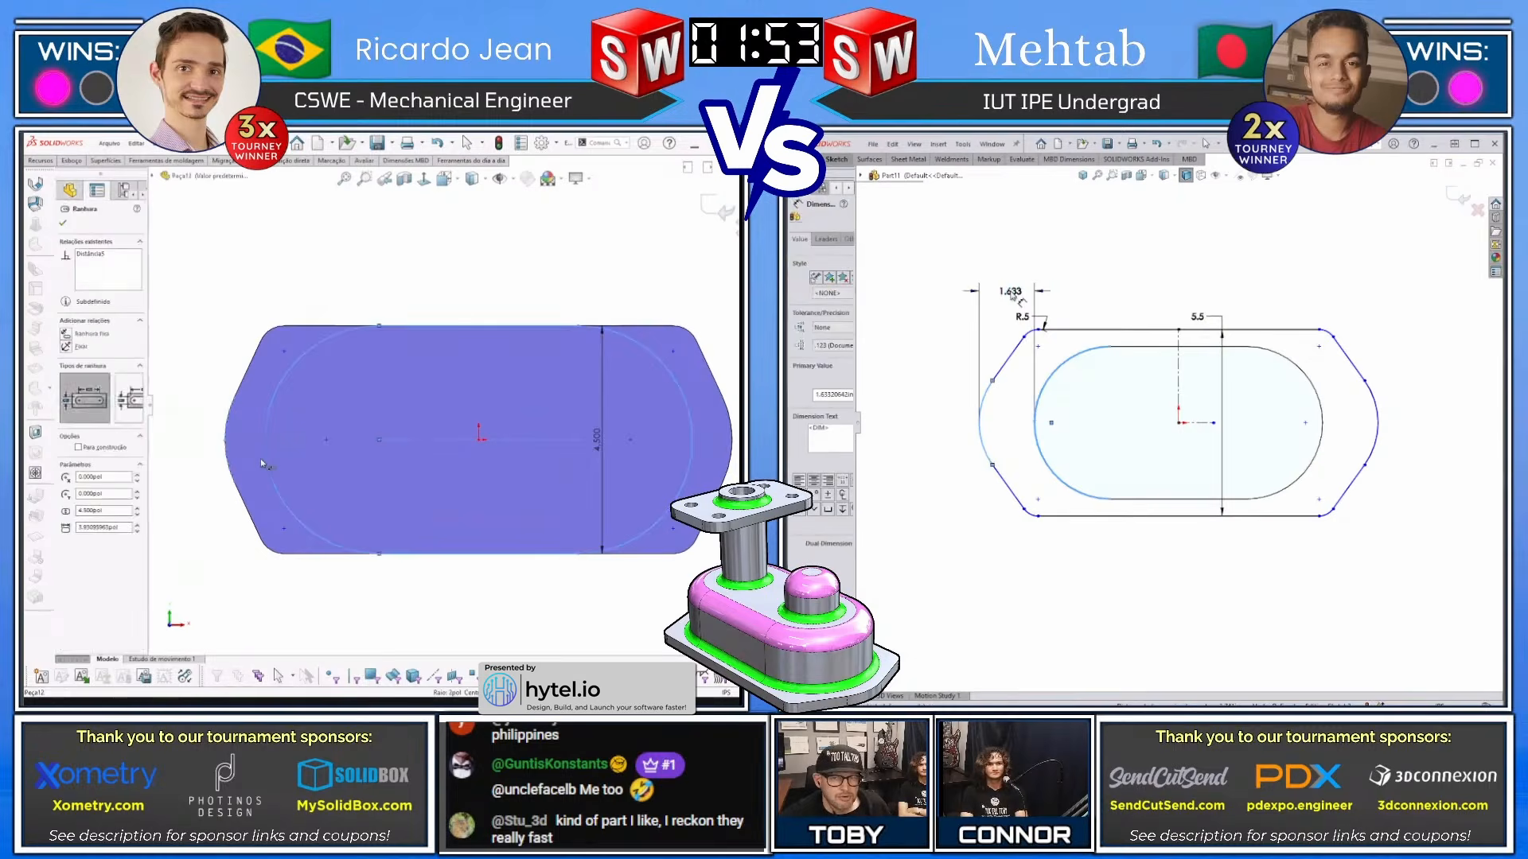
{"action": "left_click", "coordinate": [225, 550]}
{"action": "type", "text": ".75"}
{"action": "key", "text": "Return"}
{"action": "type", "text": ","}
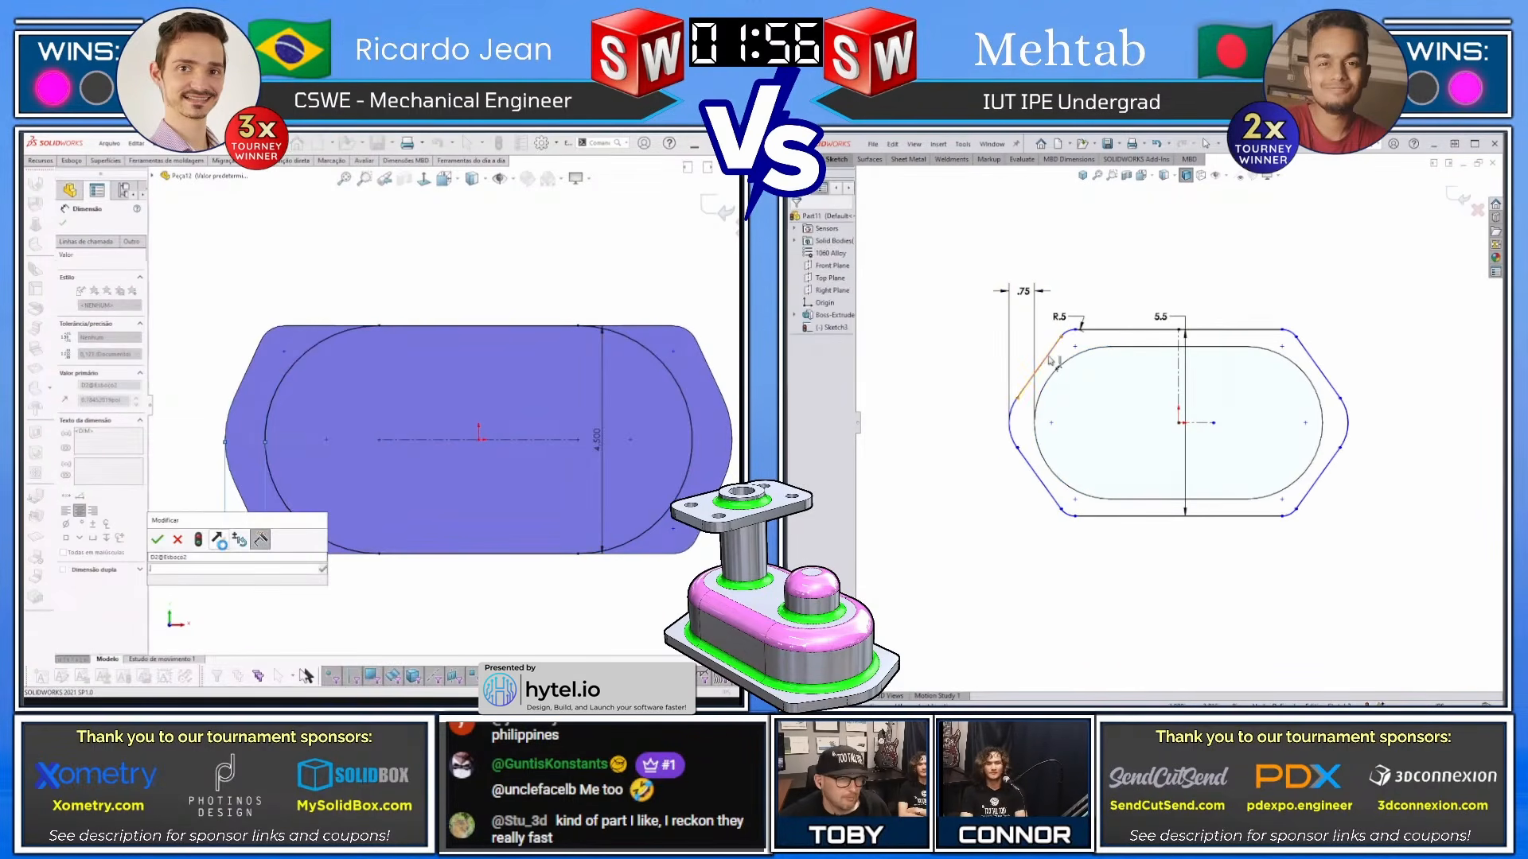
{"action": "left_click", "coordinate": [1048, 357]}
{"action": "type", "text": "75"}
{"action": "key", "text": "Return"}
Set the angle between the slanted segment and the upper horizontal edge to 65 degrees, and show the extruded plate's dimensions in the other session
{"action": "left_click", "coordinate": [1110, 332]}
{"action": "scroll", "coordinate": [466, 414], "scroll_direction": "up", "scroll_amount": 2}
{"action": "left_click", "coordinate": [1012, 367]}
{"action": "key", "text": "ctrl+b"}
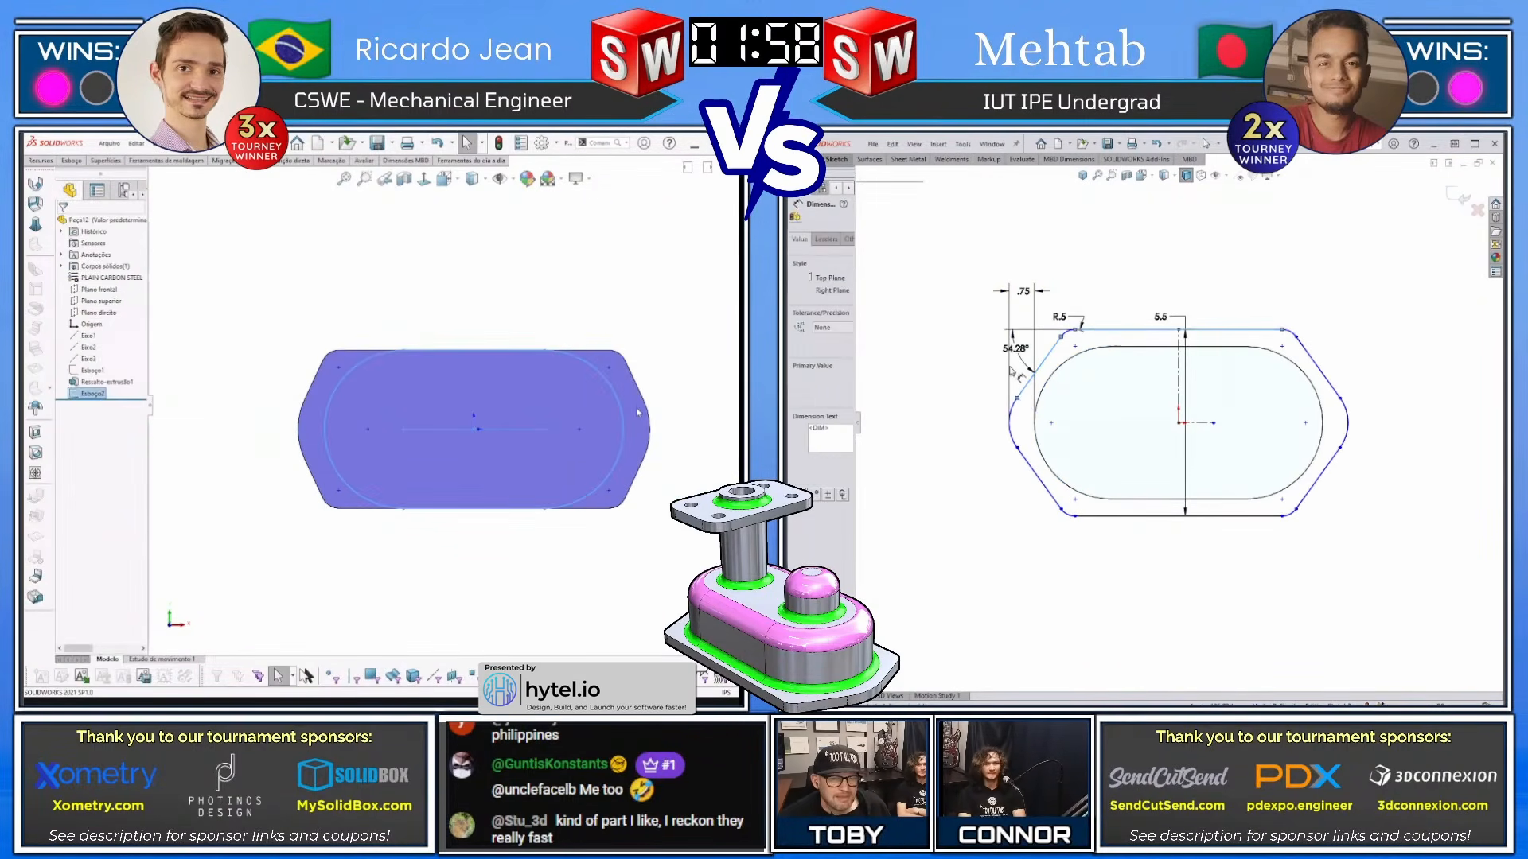
{"action": "double_click", "coordinate": [637, 413]}
{"action": "type", "text": "65"}
{"action": "key", "text": "Return"}
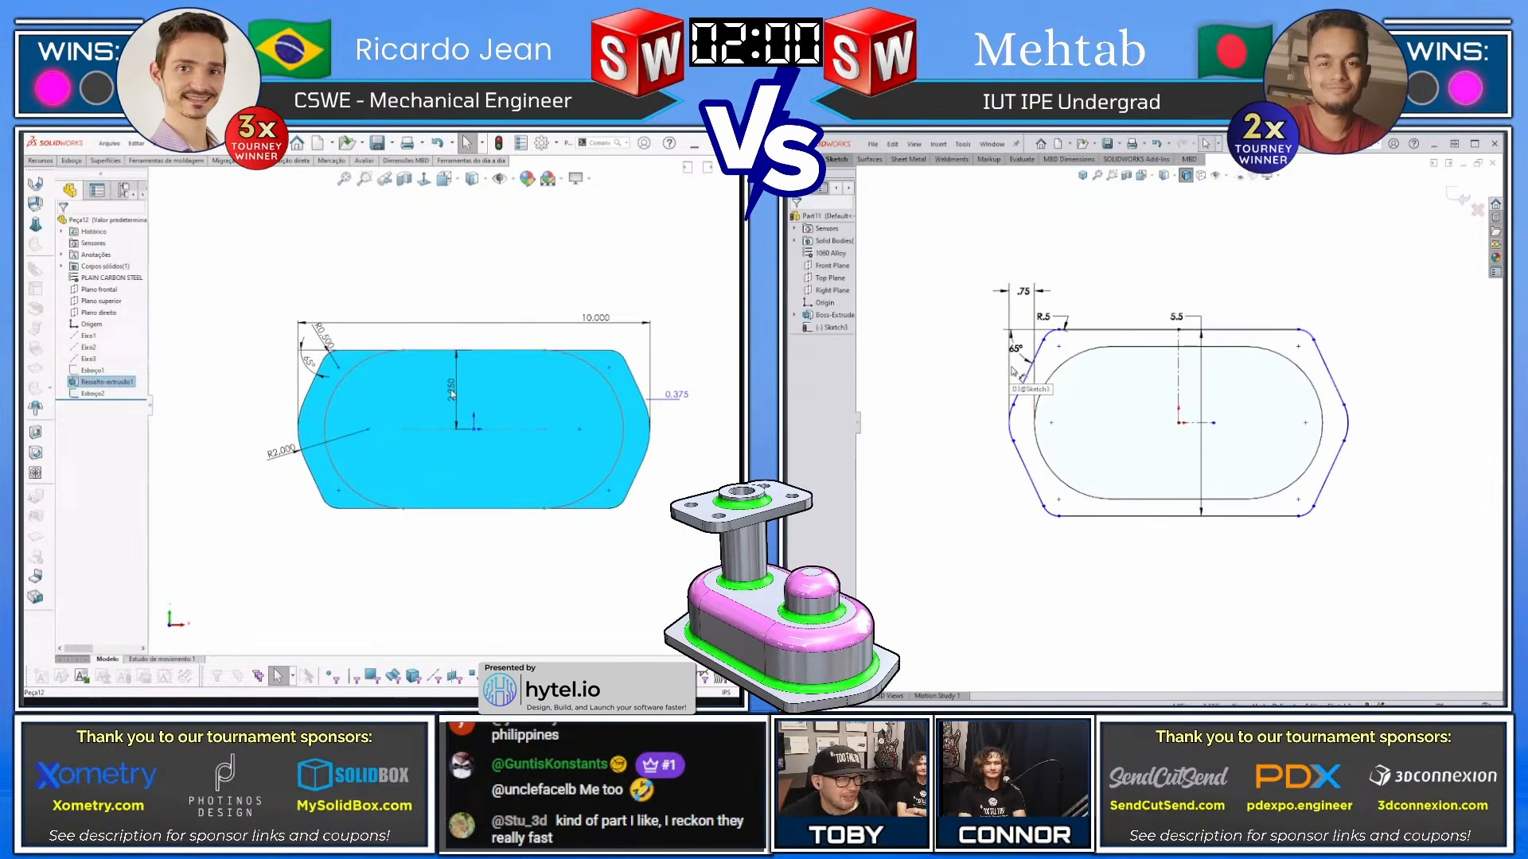
{"action": "key", "text": "Escape"}
Dimension the outline's overall length between the two end arcs at 10 in, and open the extruded plate's sketch for editing in the other session
{"action": "left_click", "coordinate": [491, 390]}
{"action": "left_click", "coordinate": [1009, 420]}
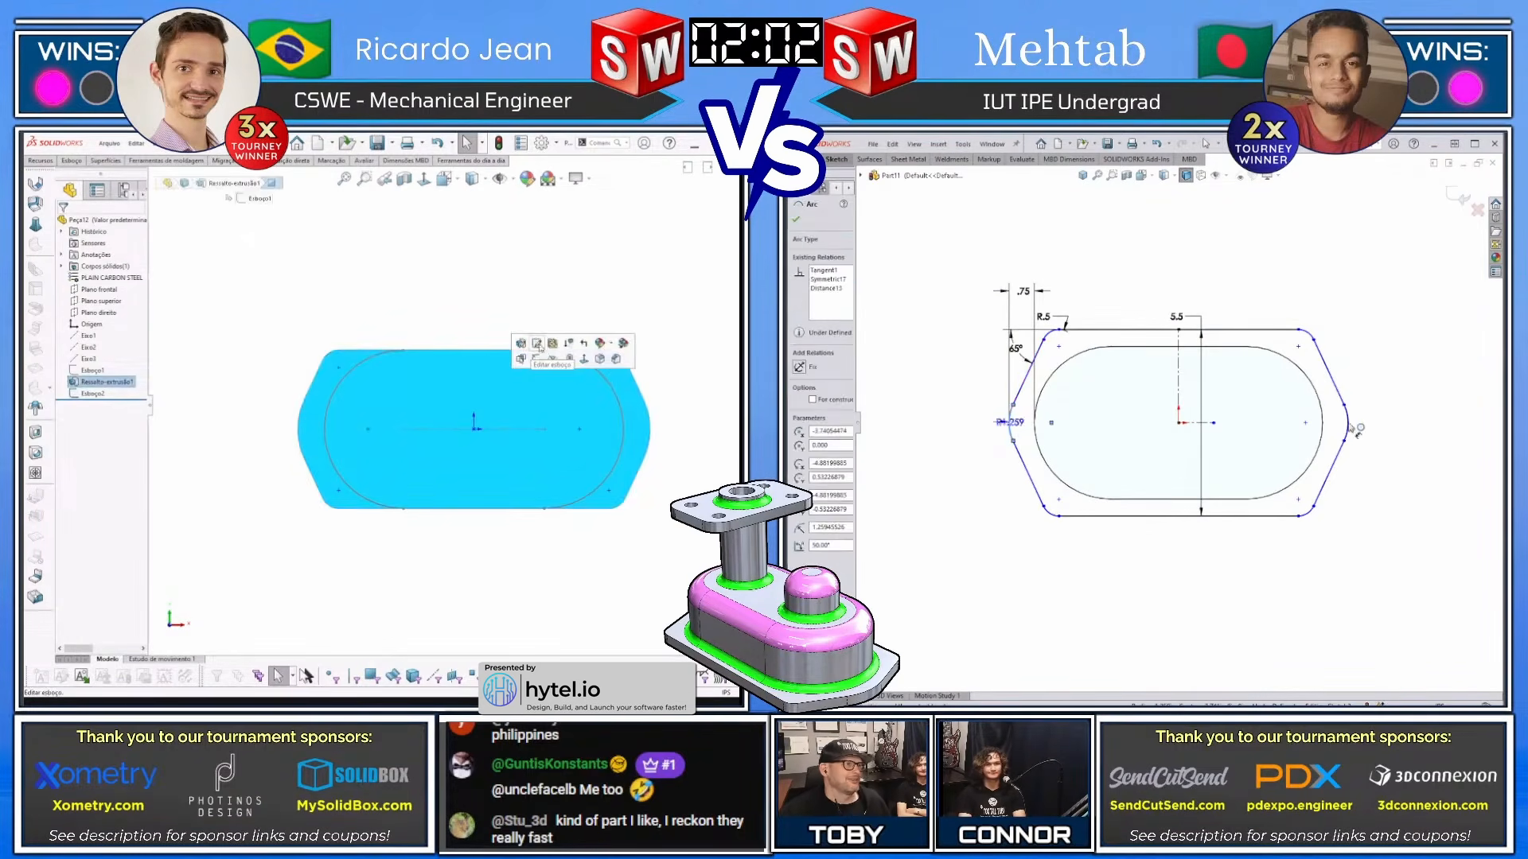
{"action": "left_click", "coordinate": [538, 345]}
{"action": "left_click", "coordinate": [1348, 422]}
{"action": "left_click", "coordinate": [1187, 292]}
Set the outline's end arc radius to 2 in, and delete the 2.25 in half-height dimension from the plate sketch in the other session
{"action": "left_click", "coordinate": [451, 386]}
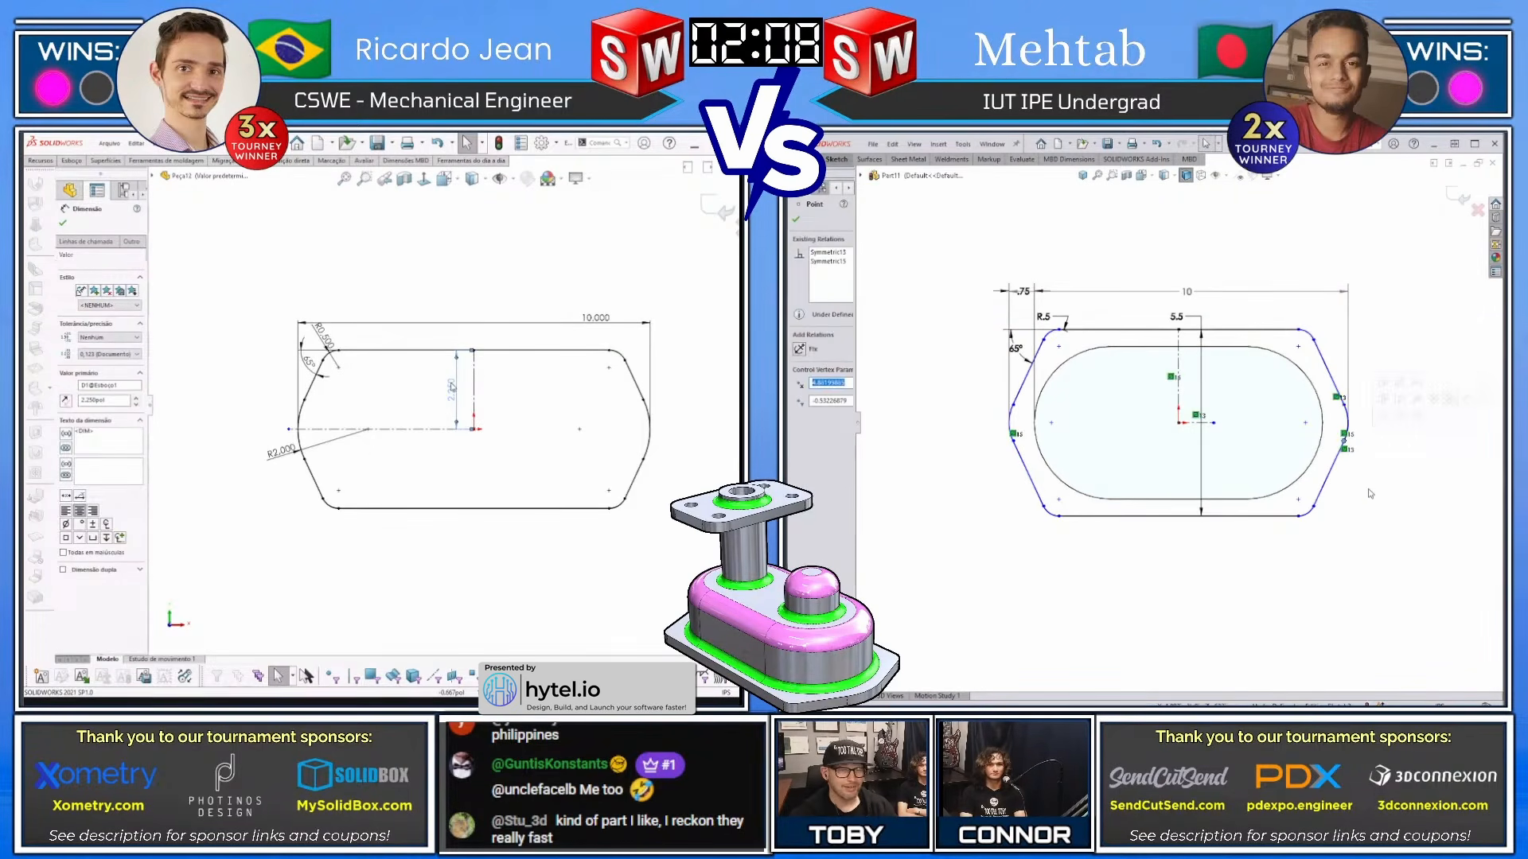
{"action": "left_click", "coordinate": [1351, 434]}
{"action": "key", "text": "Delete"}
{"action": "left_click", "coordinate": [1400, 450]}
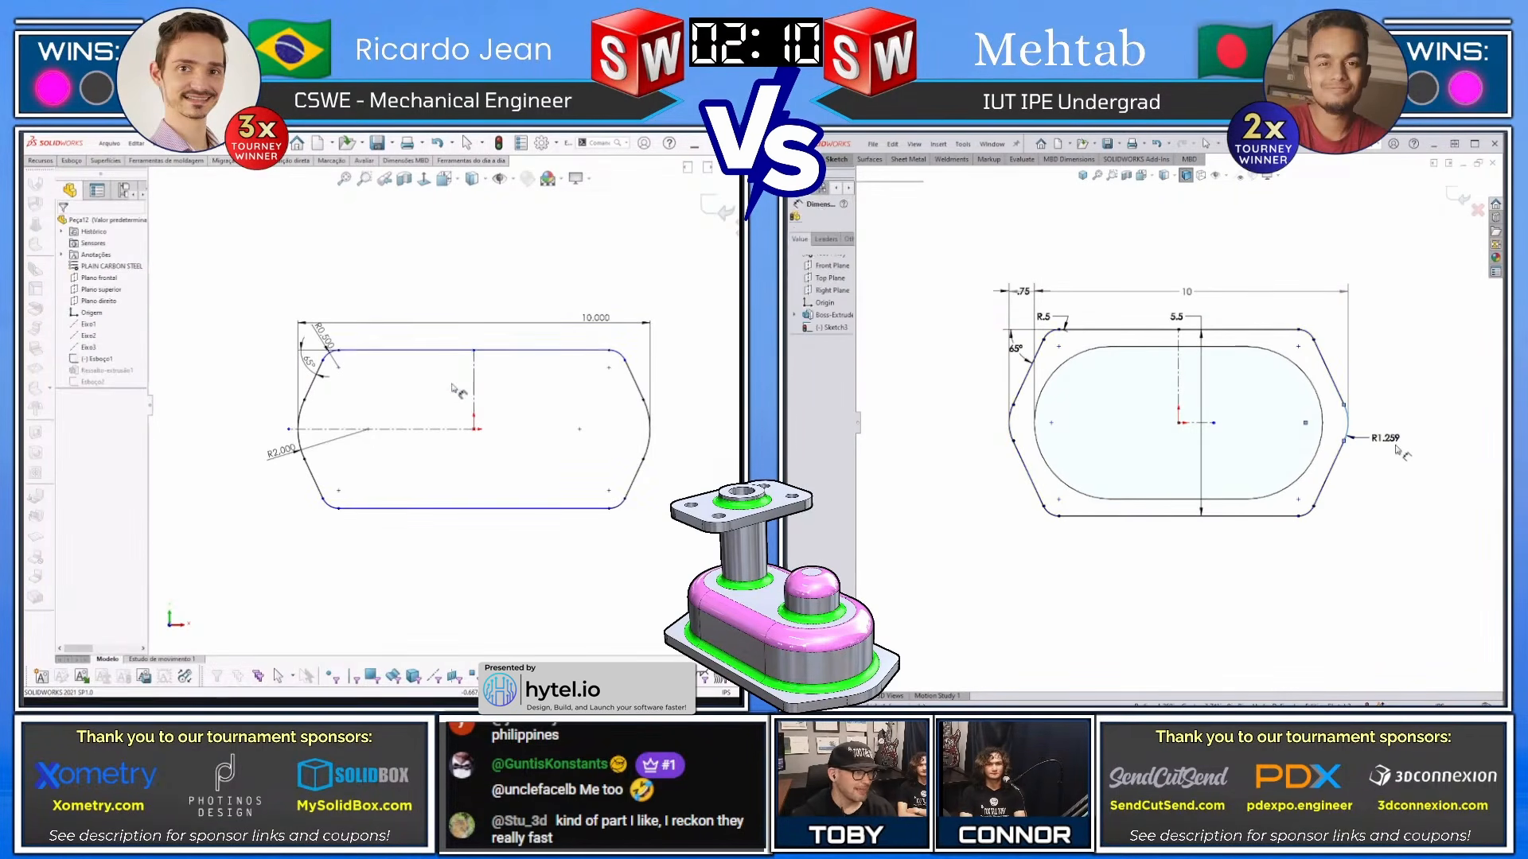
{"action": "left_click", "coordinate": [450, 350]}
{"action": "type", "text": "2"}
{"action": "key", "text": "Return"}
Dimension the plate sketch's full height at 5.5 in and rebuild; extrude the arc-ended outline 0.375 in as a base plate in the other session
{"action": "left_click", "coordinate": [403, 509]}
{"action": "middle_click_drag", "start_coordinate": [1397, 447], "coordinate": [1374, 400]}
{"action": "left_click", "coordinate": [277, 440]}
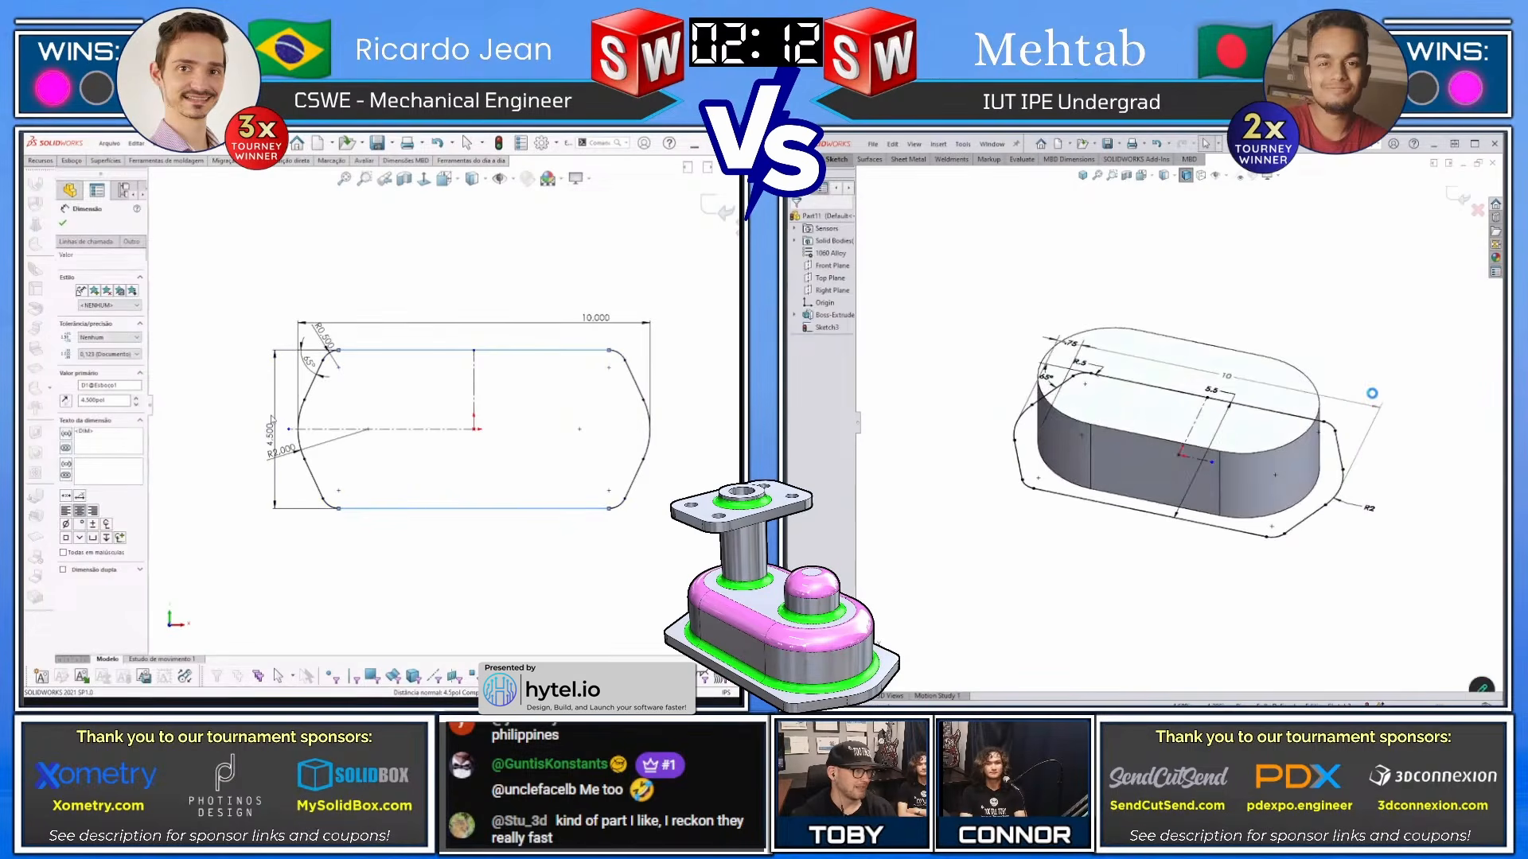
{"action": "type", "text": "5.5"}
{"action": "key", "text": "Return"}
{"action": "key", "text": "ctrl+b"}
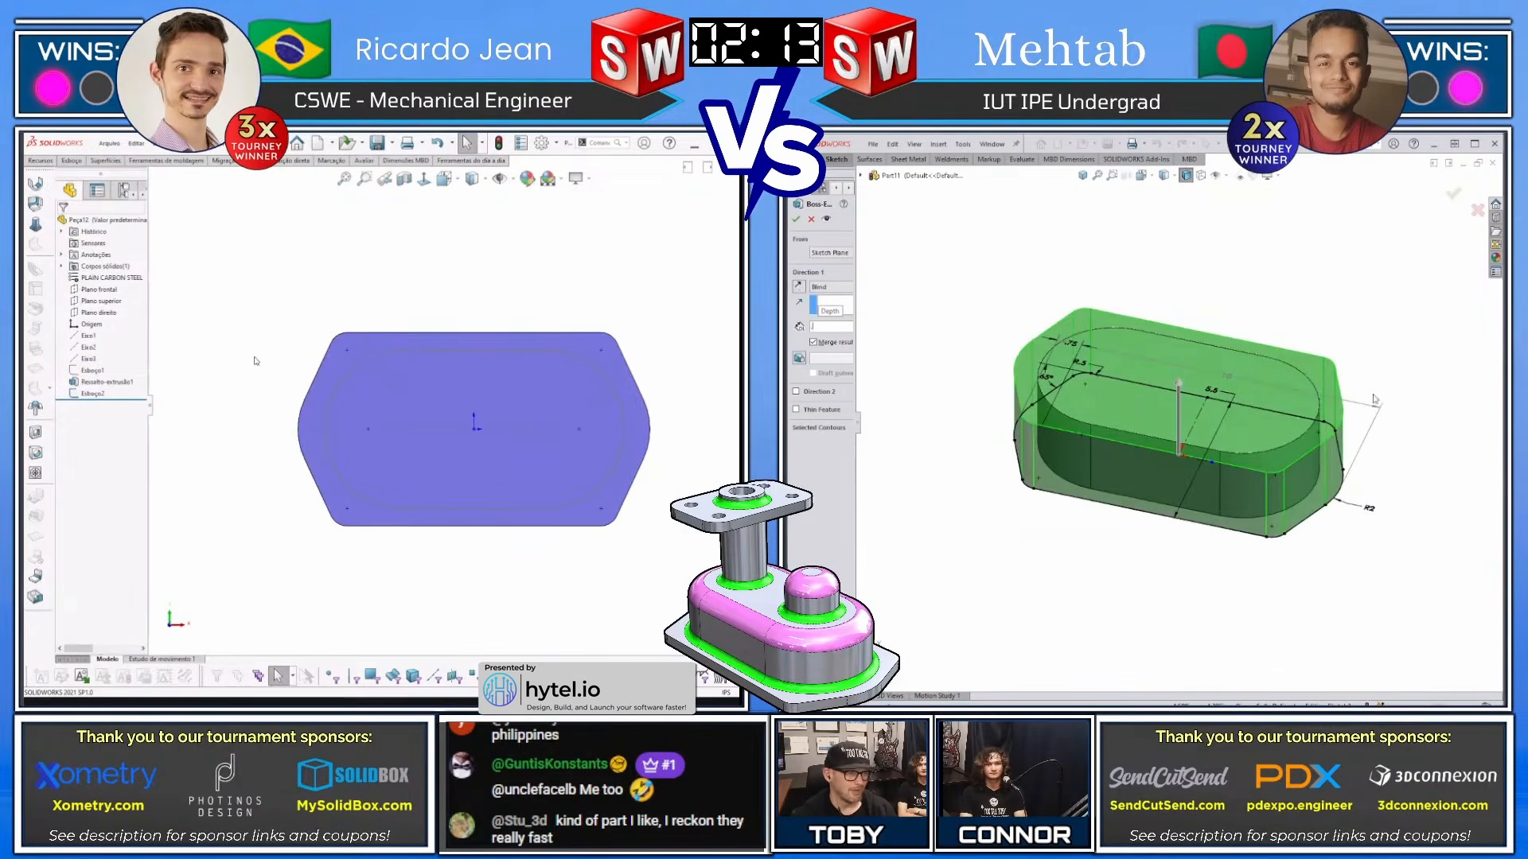
{"action": "key", "text": "Return"}
Sketch a 2 in diameter circle on the Top Plane at a slot end-arc centre, and set the other session's slot extrusion depth to 2.5-.375 in
{"action": "left_click", "coordinate": [416, 353]}
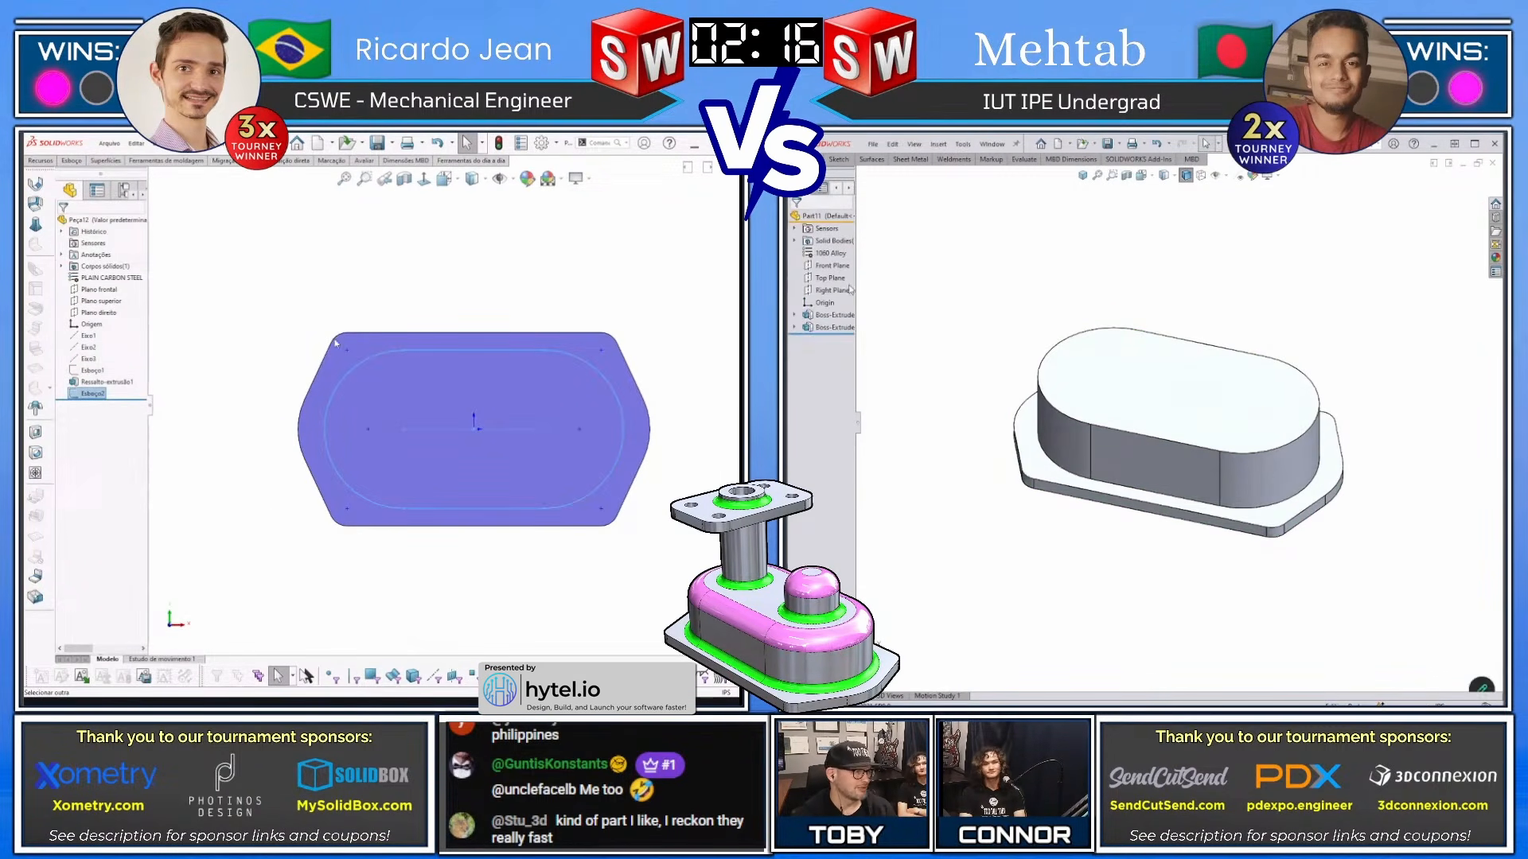
{"action": "left_click", "coordinate": [837, 279]}
{"action": "key", "text": "c"}
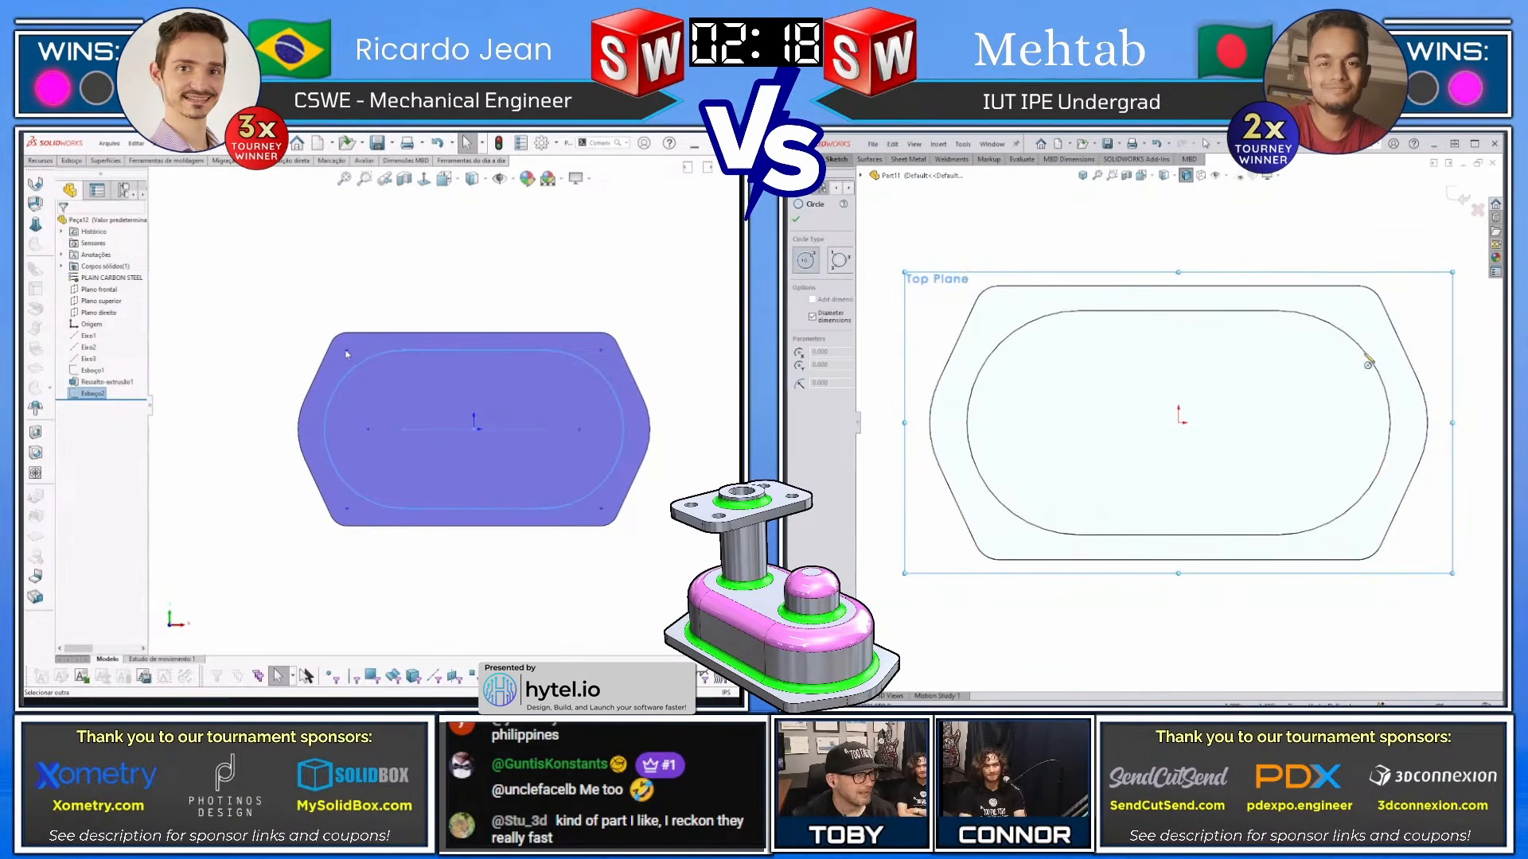
{"action": "key", "text": "e"}
{"action": "left_click", "coordinate": [1278, 426]}
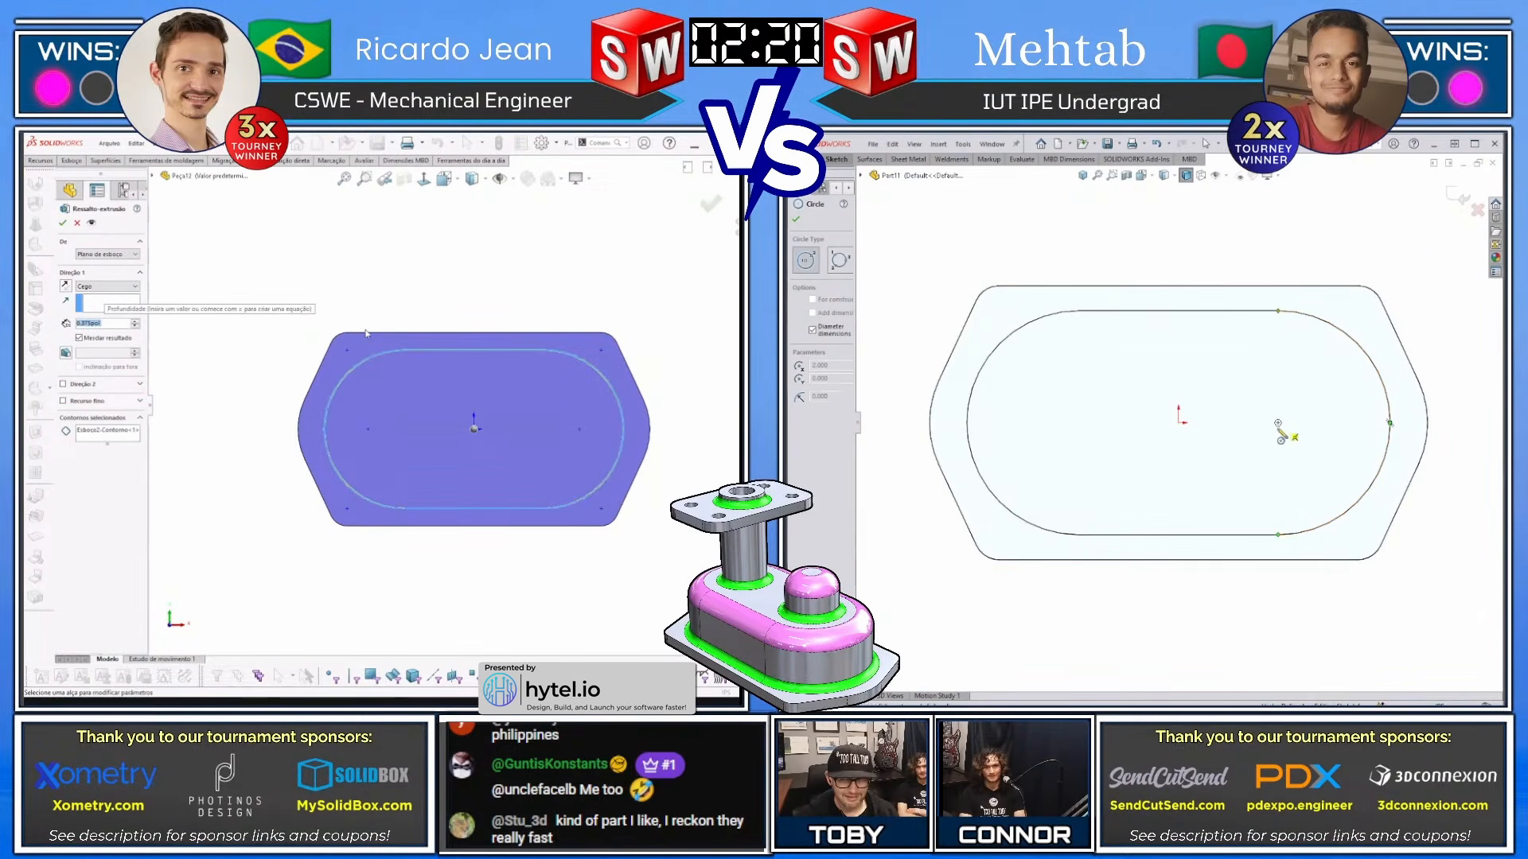
{"action": "type", "text": "2.5-."}
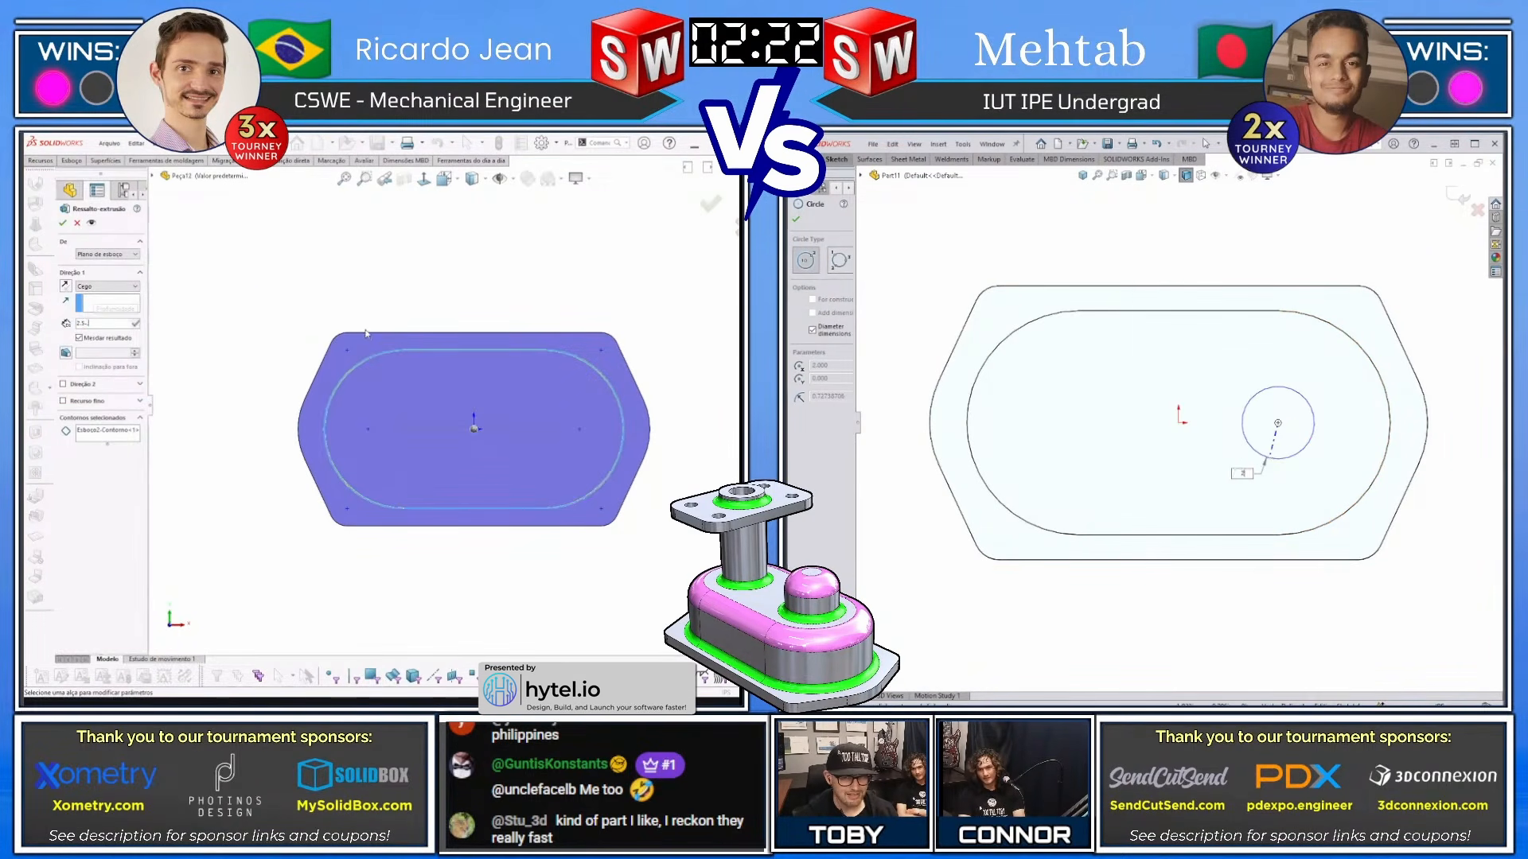
{"action": "type", "text": "375"}
{"action": "key", "text": "Return"}
{"action": "key", "text": "Return"}
Extrude the 2 in circle 4 in into a round boss, and complete the slot boss extrusion in the other session
{"action": "key", "text": "e"}
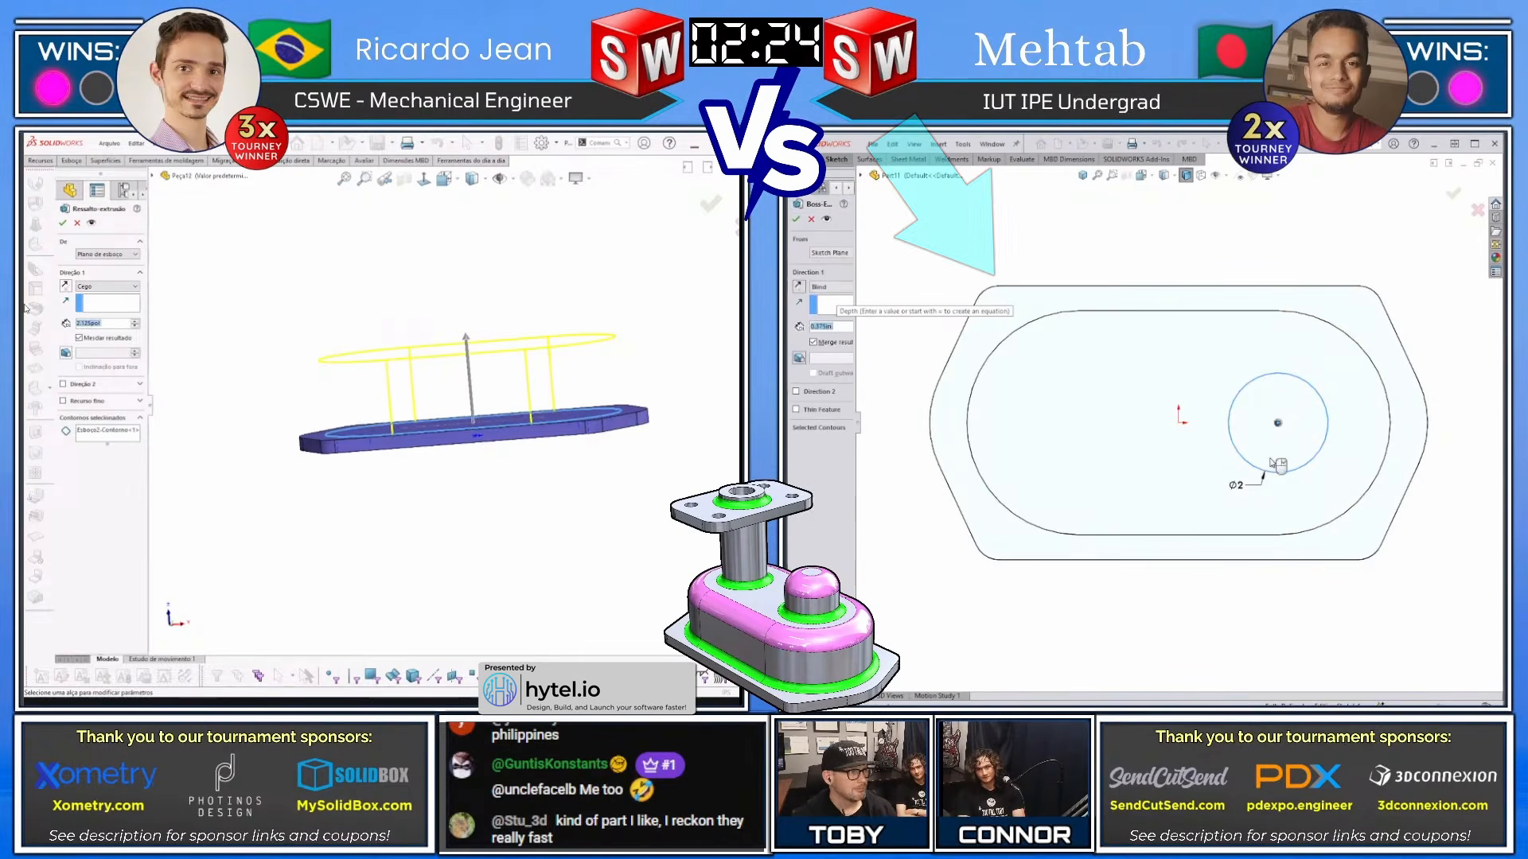
{"action": "key", "text": "Return"}
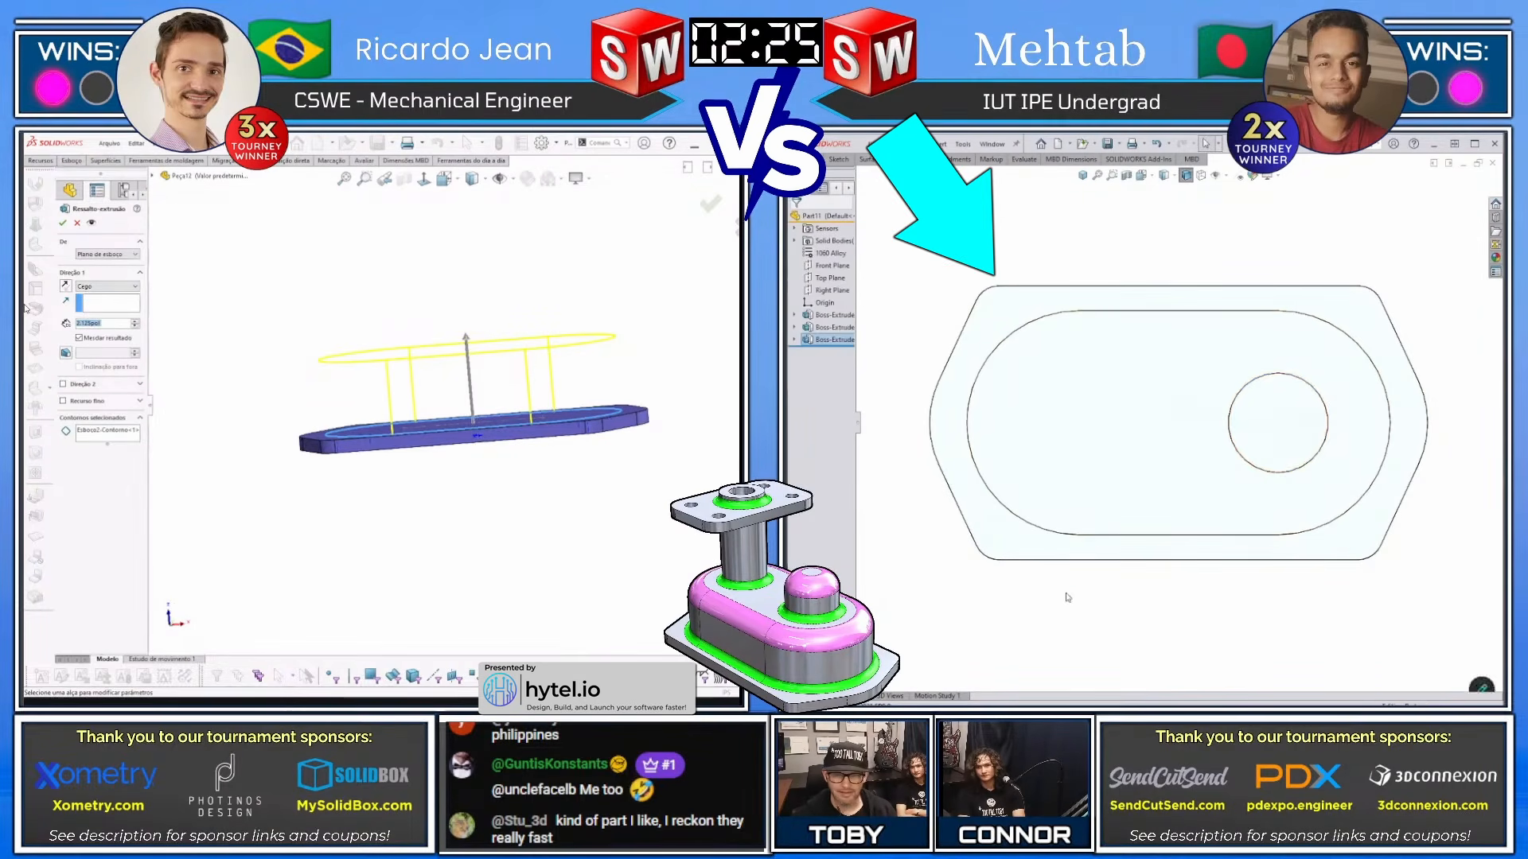
{"action": "left_click", "coordinate": [830, 278]}
{"action": "key", "text": "c"}
{"action": "key", "text": "Return"}
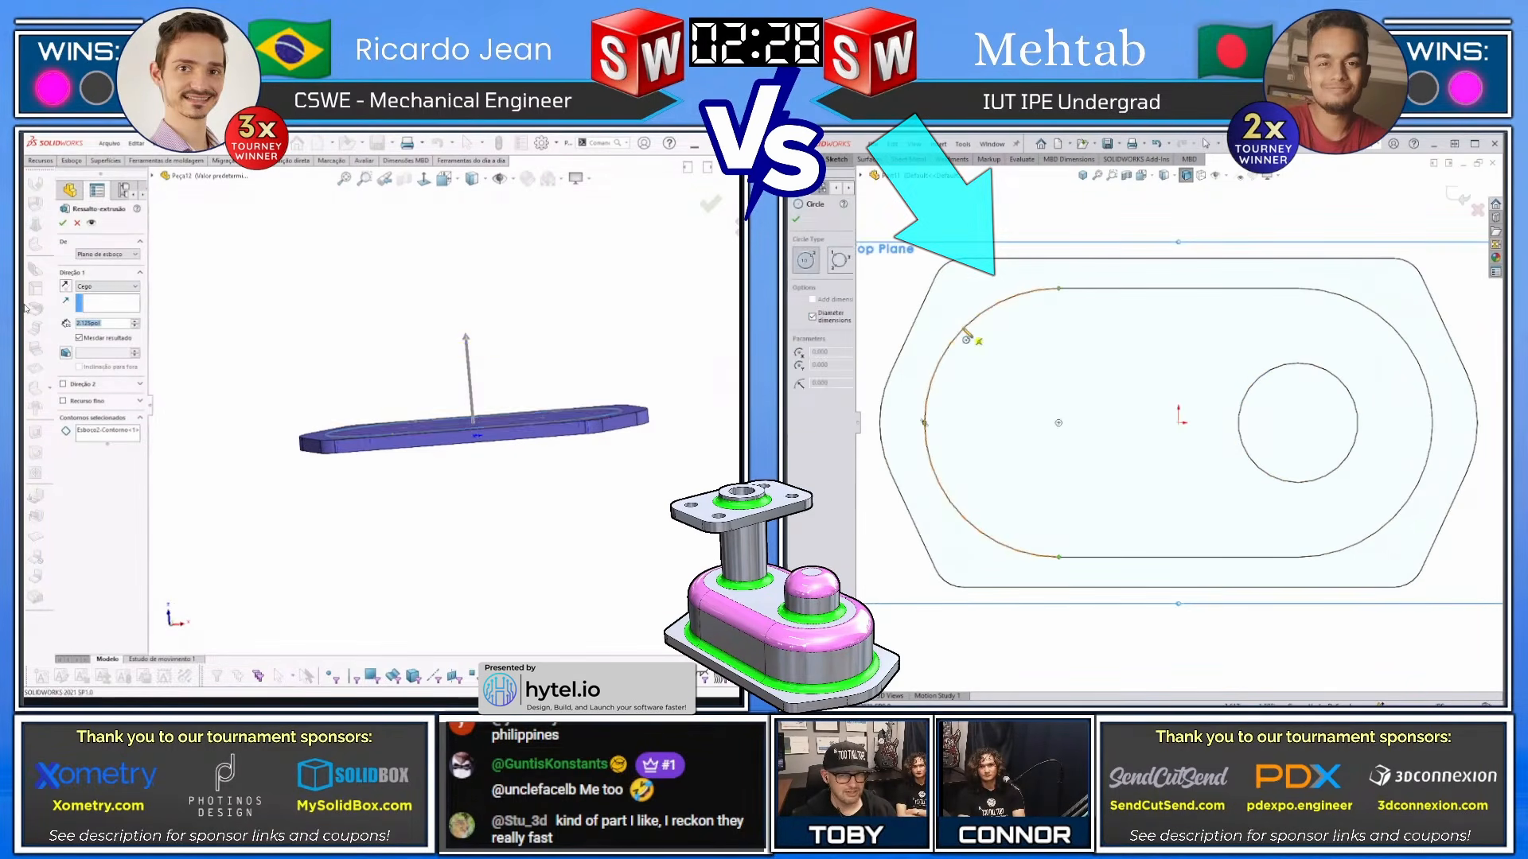
Sketch a 1.75 in diameter circle on the Top Plane, centred on the slot's opposite end arc
{"action": "left_click", "coordinate": [1059, 424]}
{"action": "left_click", "coordinate": [1050, 454]}
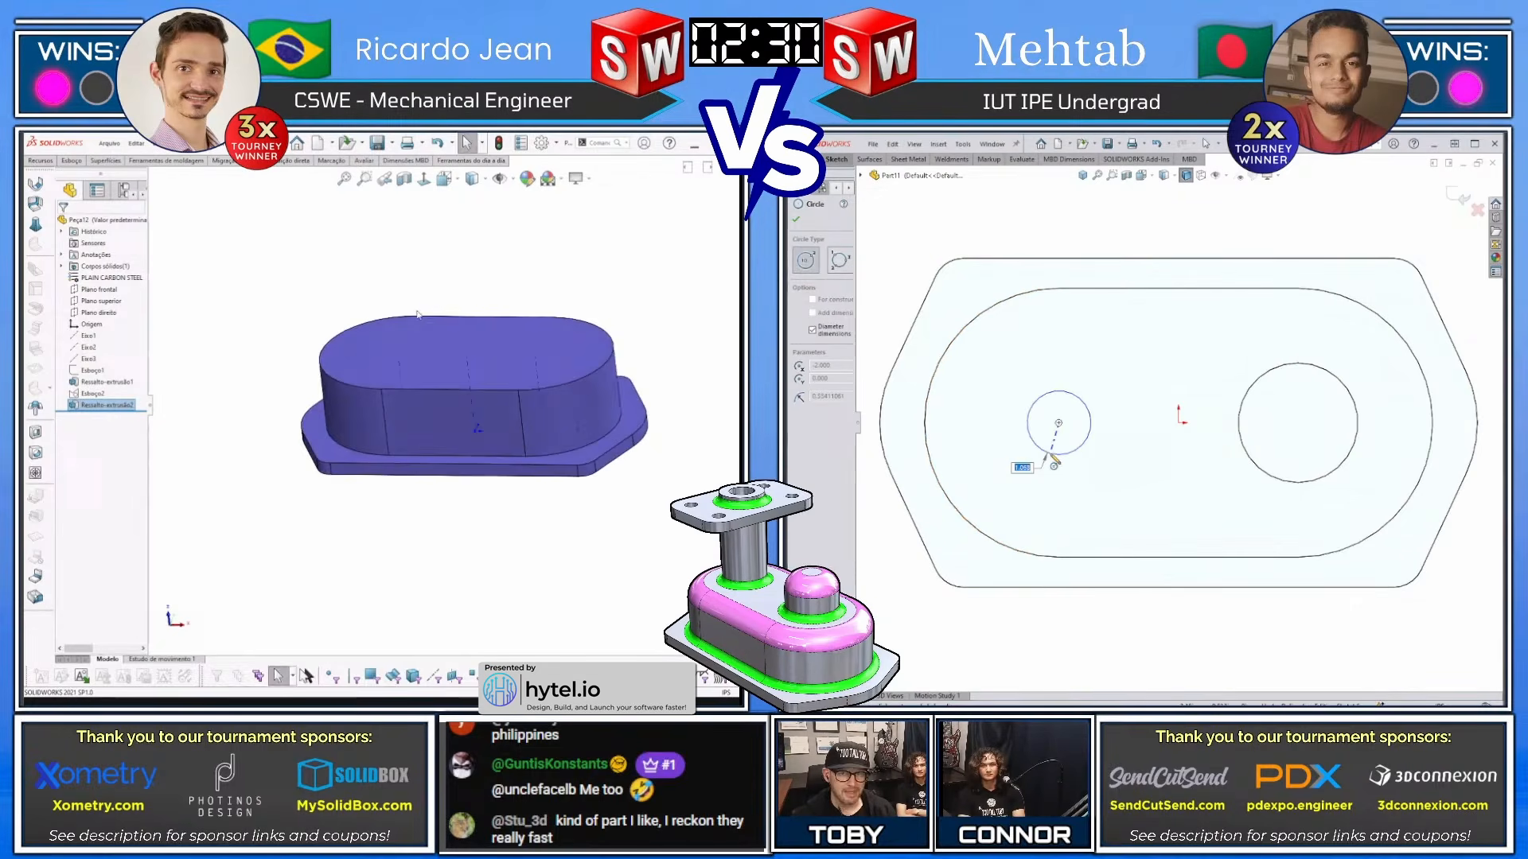
{"action": "type", "text": "1.75"}
{"action": "key", "text": "Return"}
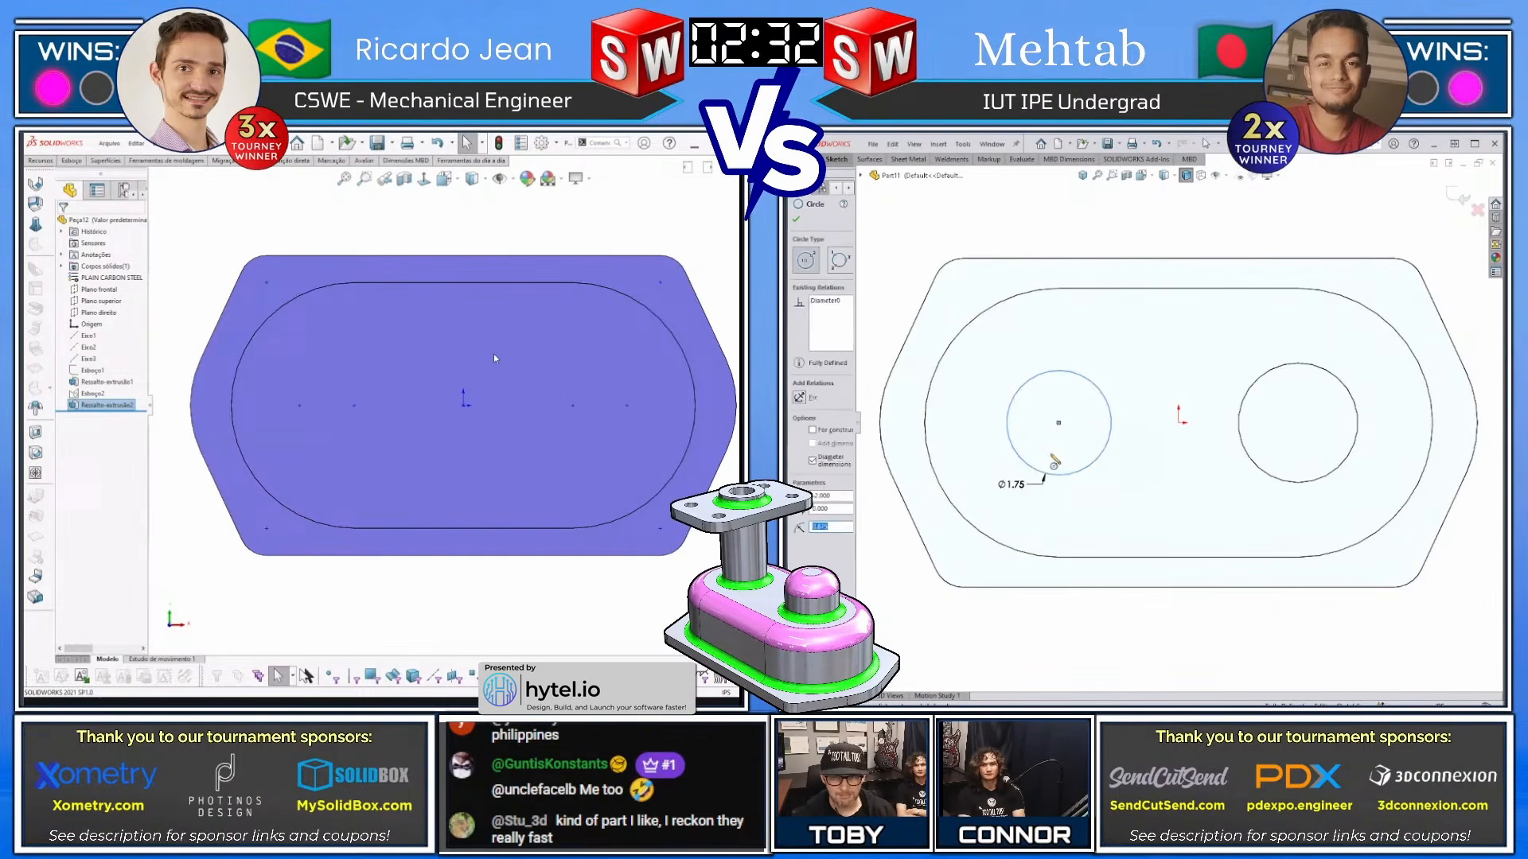
Extrude the 1.75 in circle into a tall post, and sketch a 2 in diameter circle on the Plano frontal in the other session
{"action": "left_click", "coordinate": [78, 289]}
{"action": "key", "text": "c"}
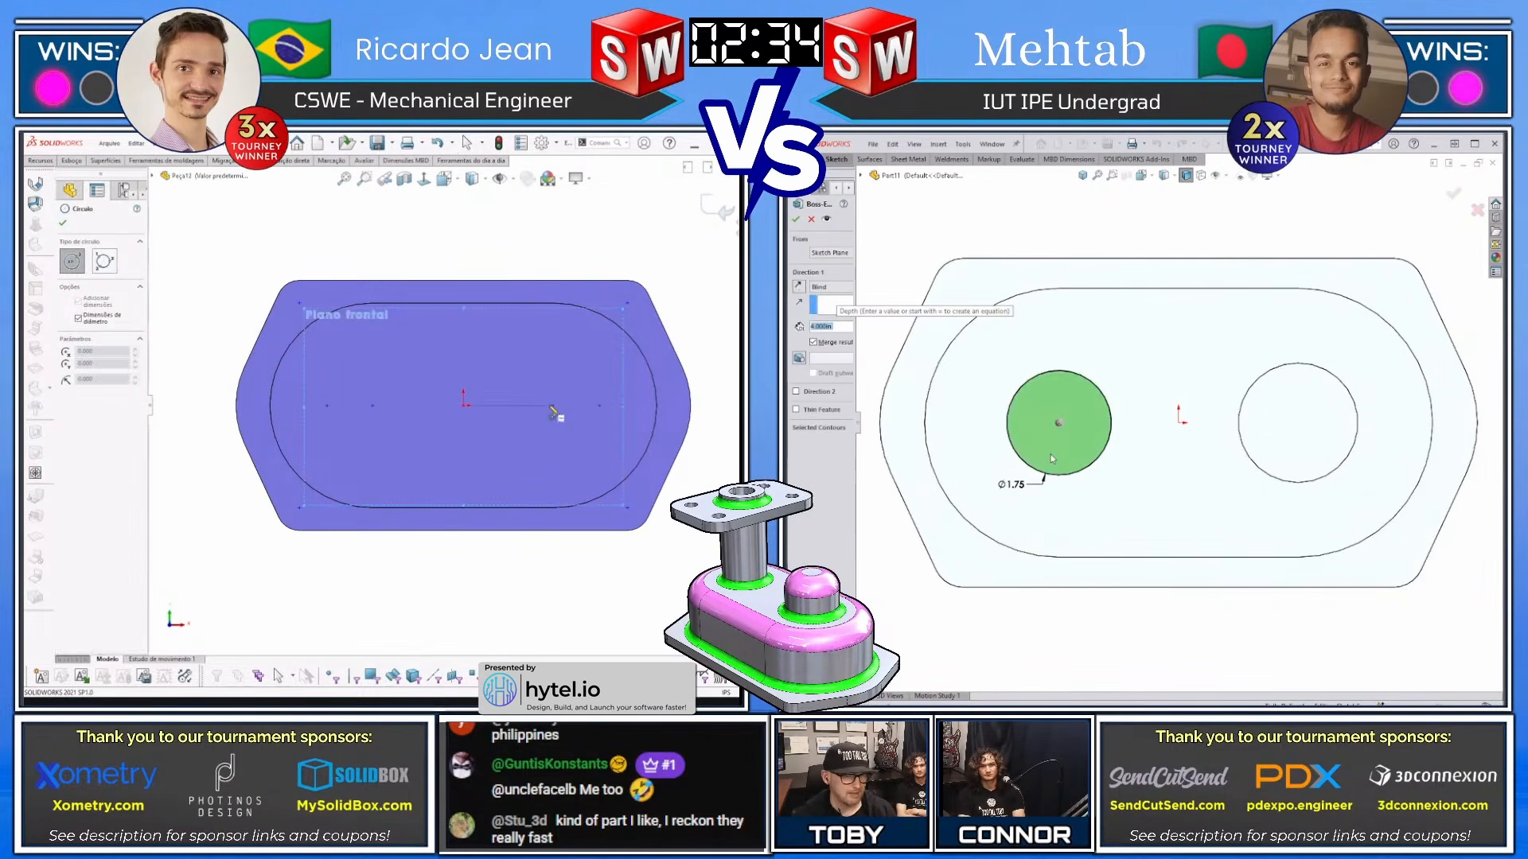
{"action": "left_click", "coordinate": [553, 405]}
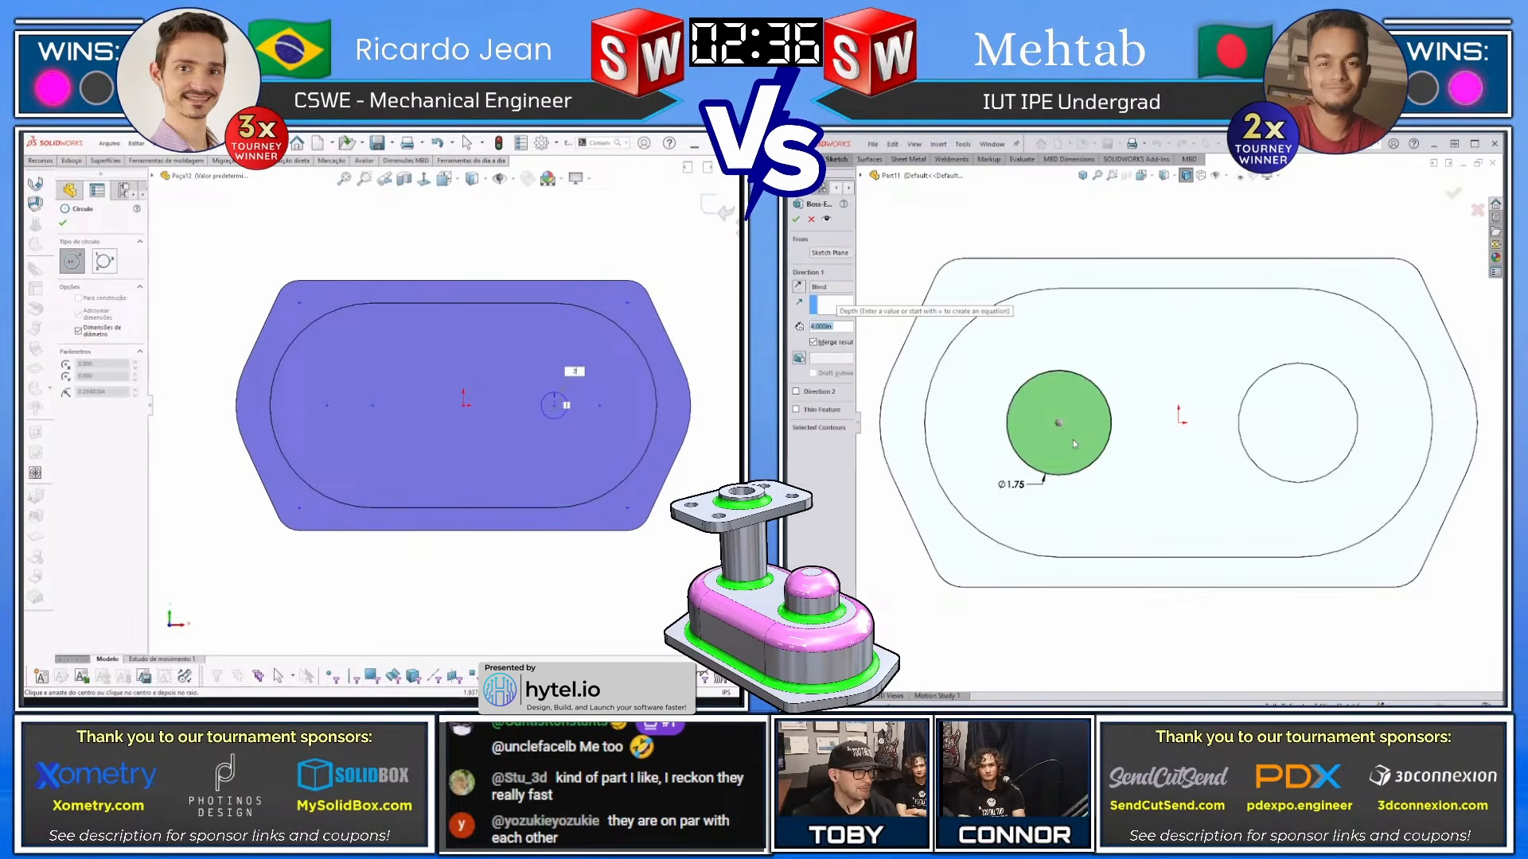
{"action": "key", "text": "Return"}
{"action": "left_click", "coordinate": [1074, 444]}
{"action": "key", "text": "Return"}
Extrude the 2 in circle 4 in, and try a center rectangle at the tall post's centre in the other session
{"action": "key", "text": "r"}
{"action": "key", "text": "e"}
{"action": "left_click", "coordinate": [839, 260]}
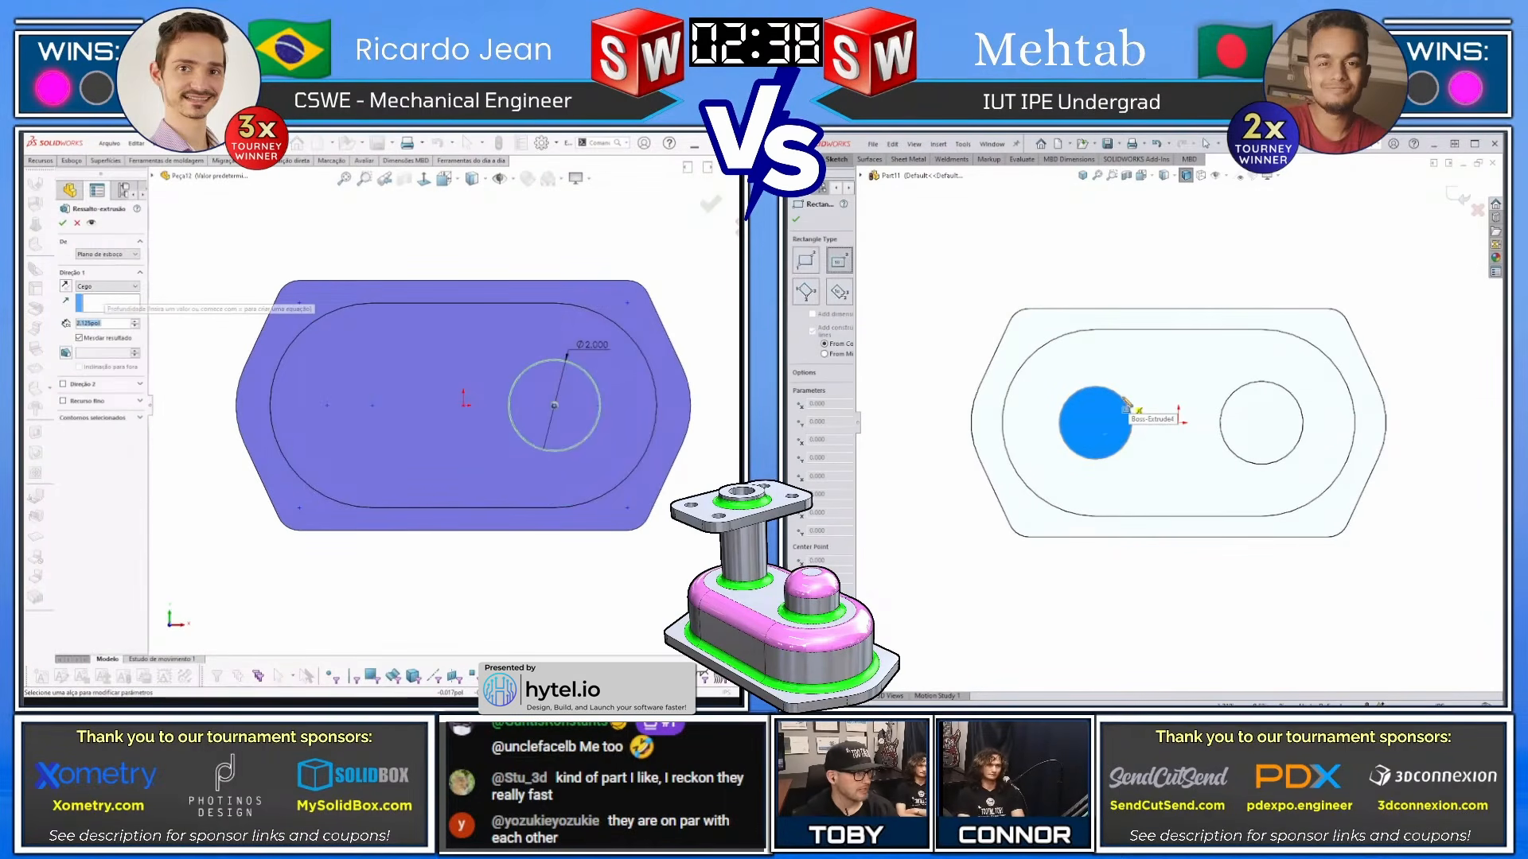
{"action": "key", "text": "Return"}
{"action": "left_click", "coordinate": [1095, 423]}
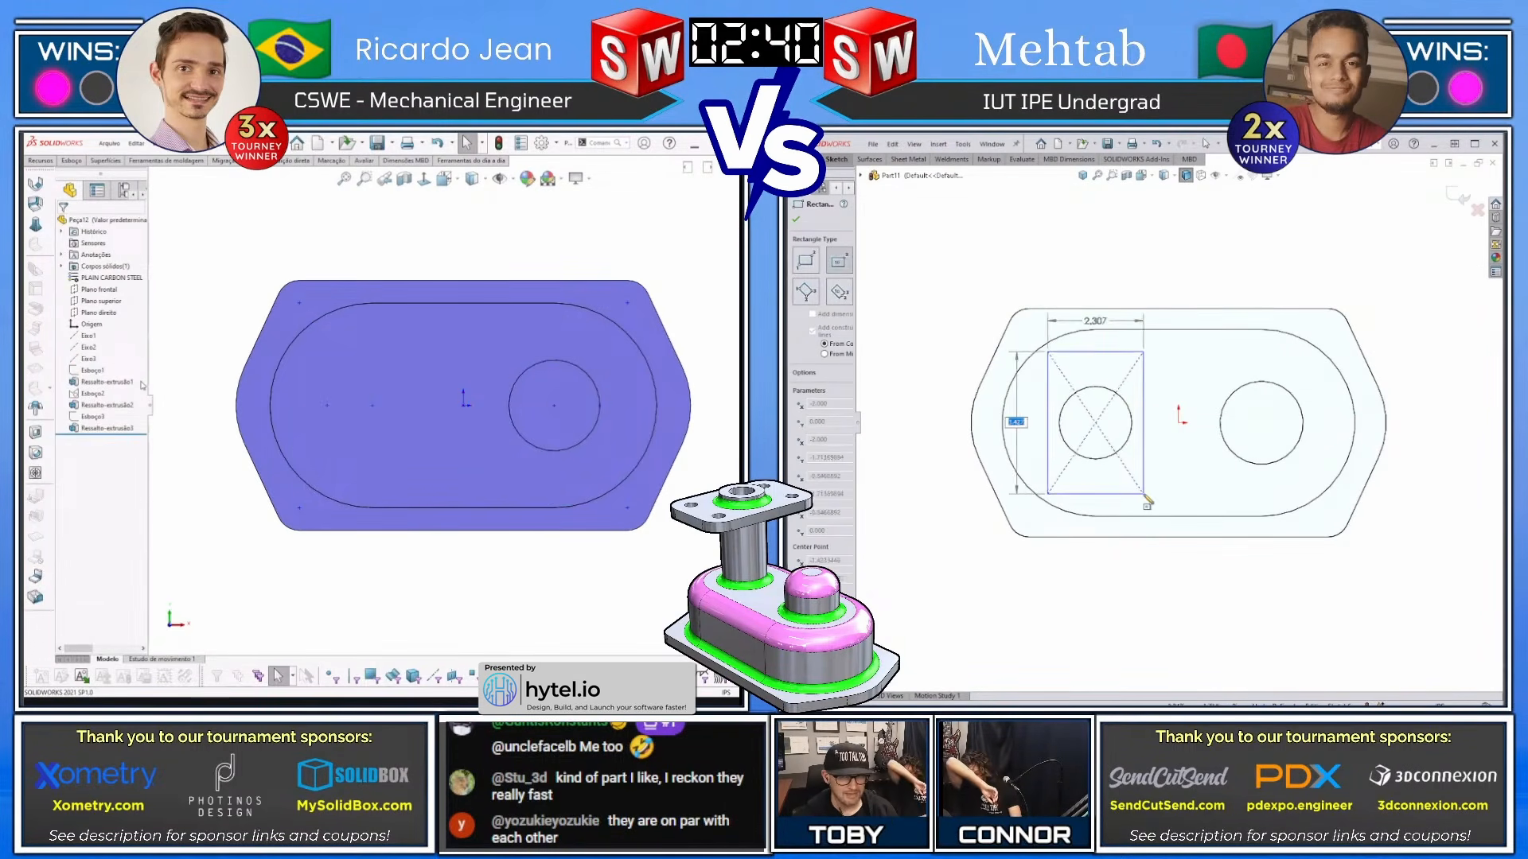
{"action": "key", "text": "Escape"}
Sketch a 1.75 in diameter circle on the Plano frontal, centred on the slot's opposite end arc
{"action": "left_click", "coordinate": [98, 290]}
{"action": "key", "text": "c"}
{"action": "middle_click_drag", "start_coordinate": [1180, 522], "coordinate": [1161, 416]}
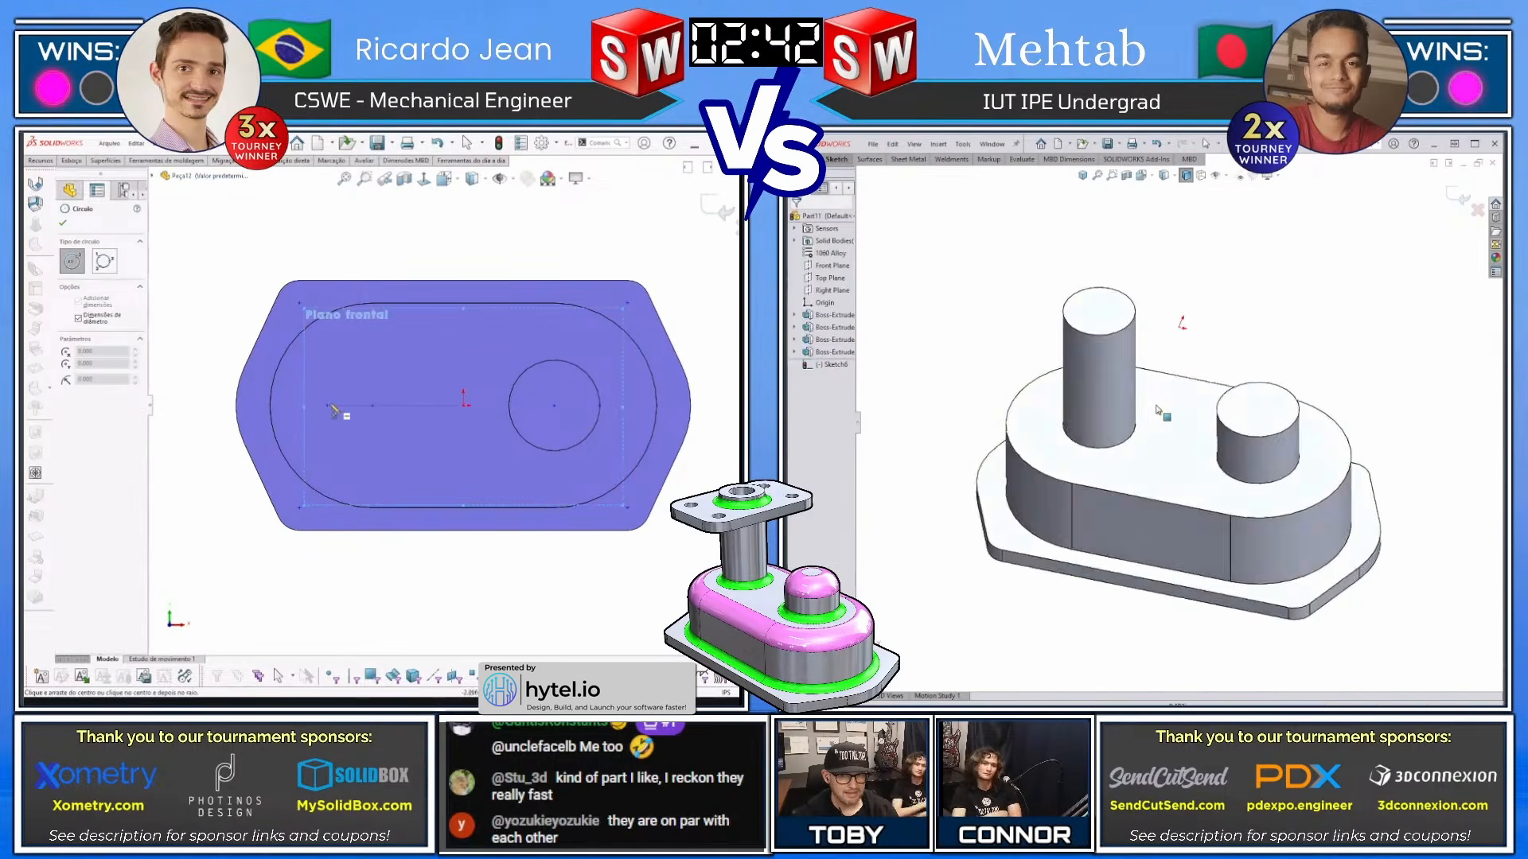
{"action": "scroll", "coordinate": [1157, 410], "scroll_direction": "up", "scroll_amount": 3}
{"action": "left_click", "coordinate": [374, 405]}
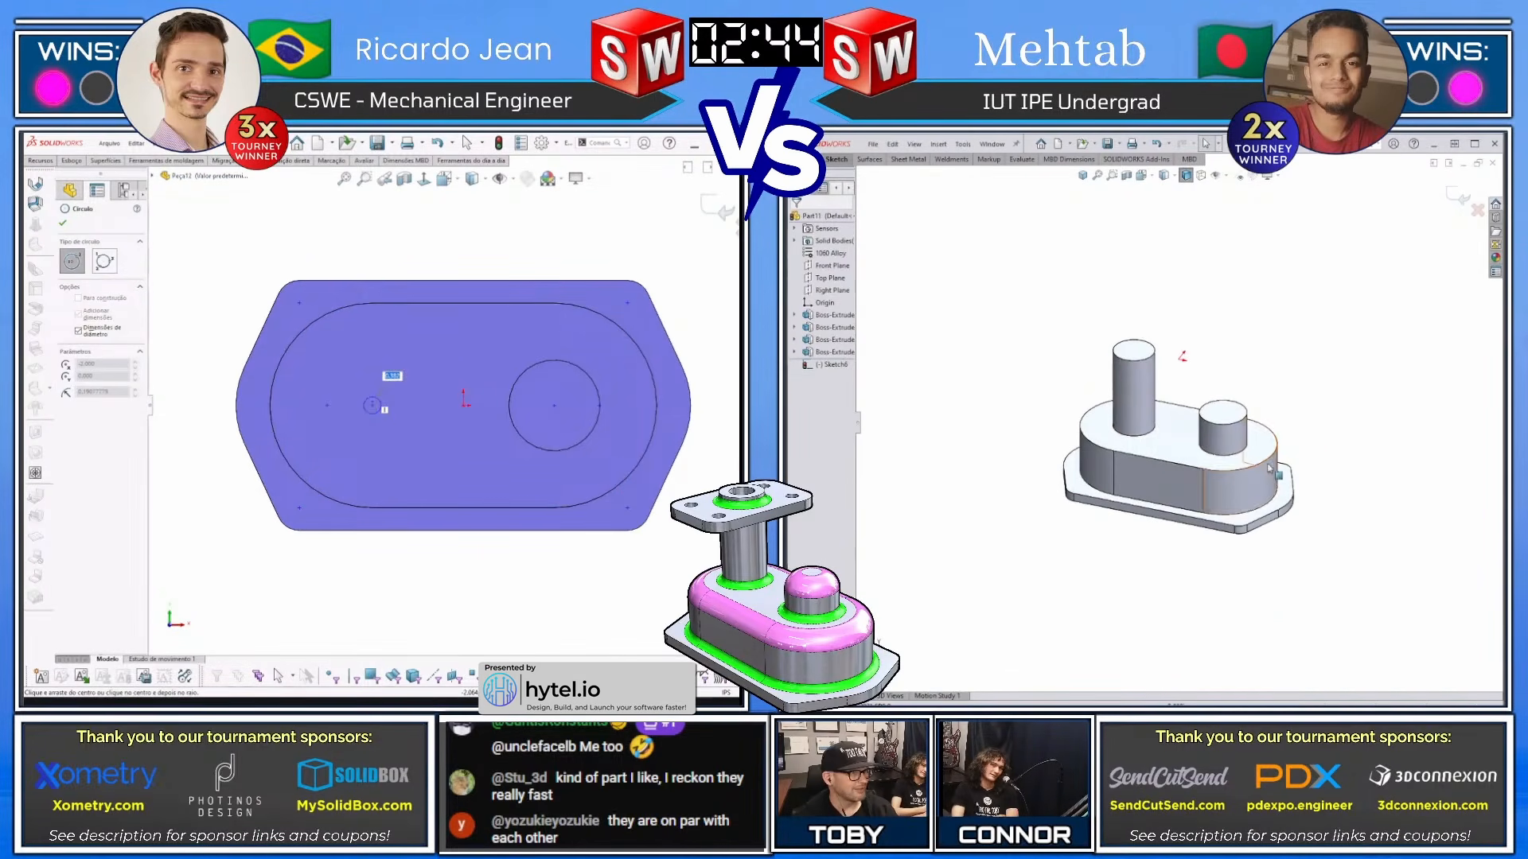
{"action": "type", "text": "1.75"}
{"action": "key", "text": "Return"}
Extrude the 1.75 in circle 5.75 in, and fillet the boss's top edge with a 0.625 in radius in the other session
{"action": "key", "text": "Escape"}
{"action": "double_click", "coordinate": [1348, 452]}
{"action": "key", "text": "e"}
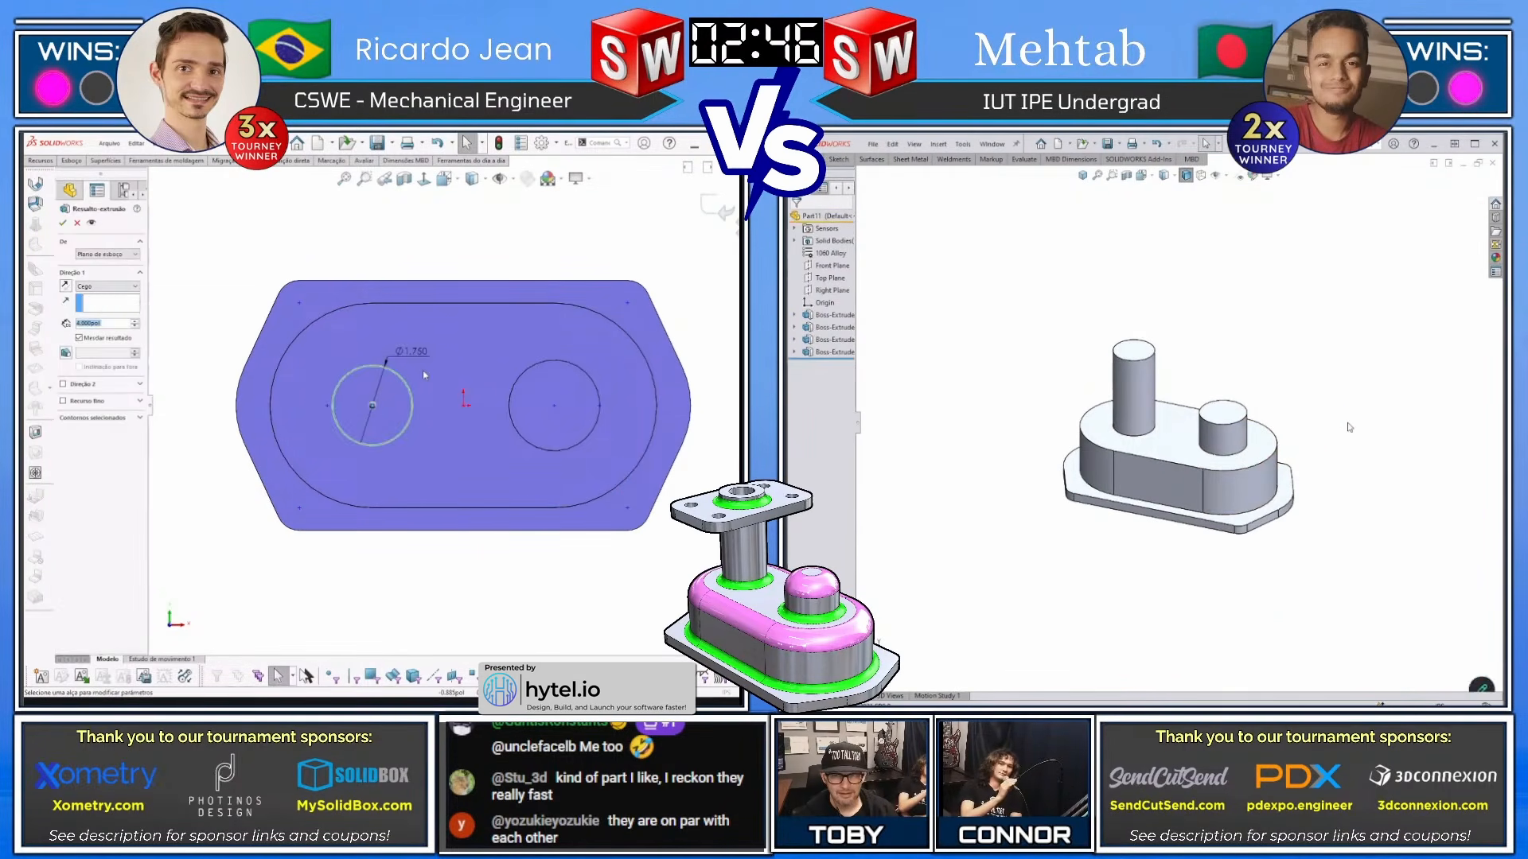
{"action": "key", "text": "f"}
{"action": "left_click", "coordinate": [1276, 457]}
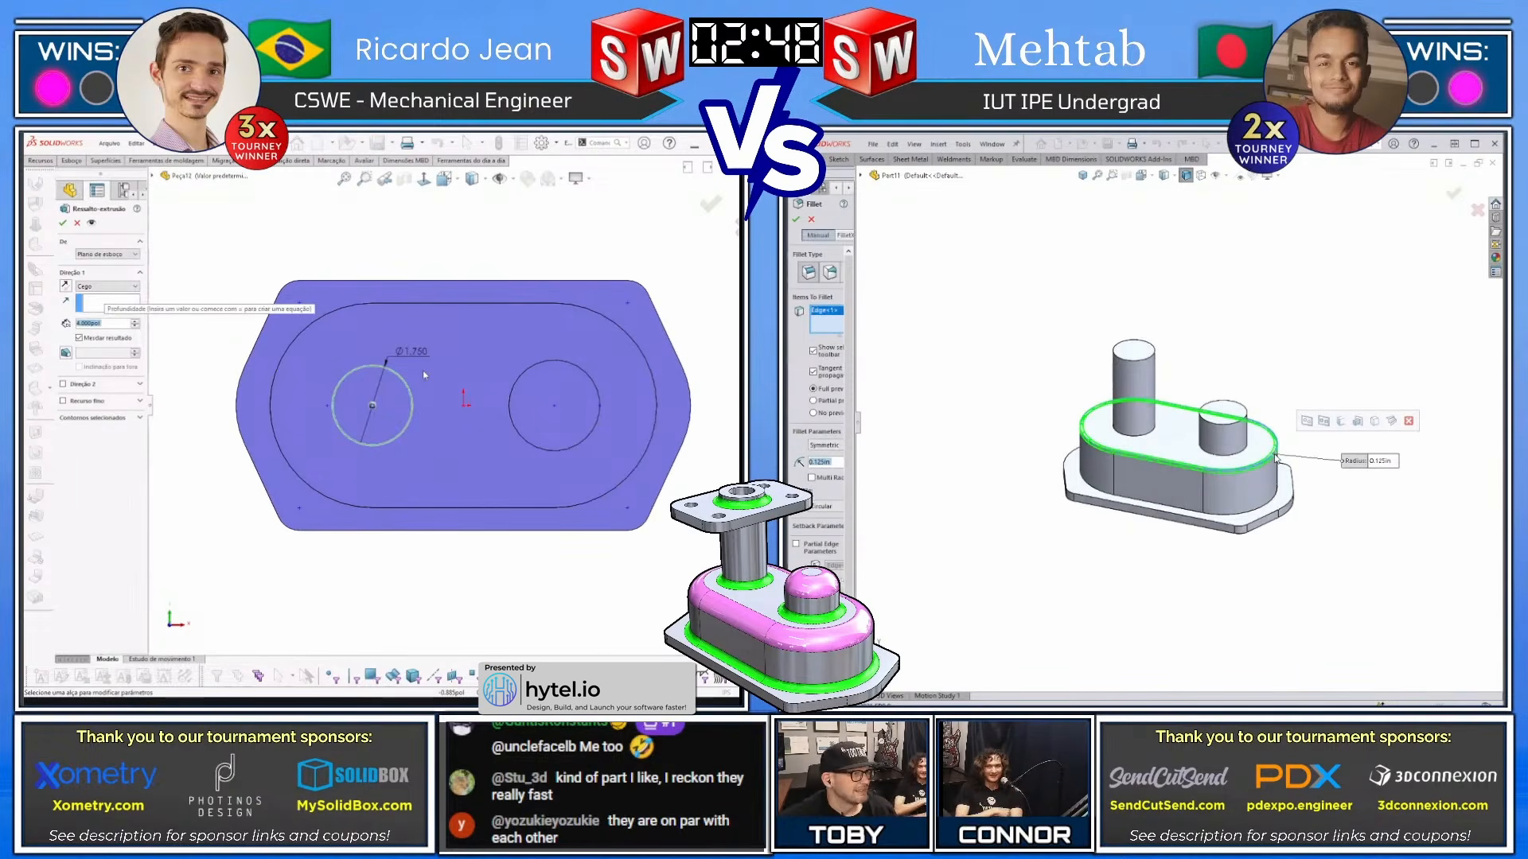
{"action": "key", "text": "BackSpace"}
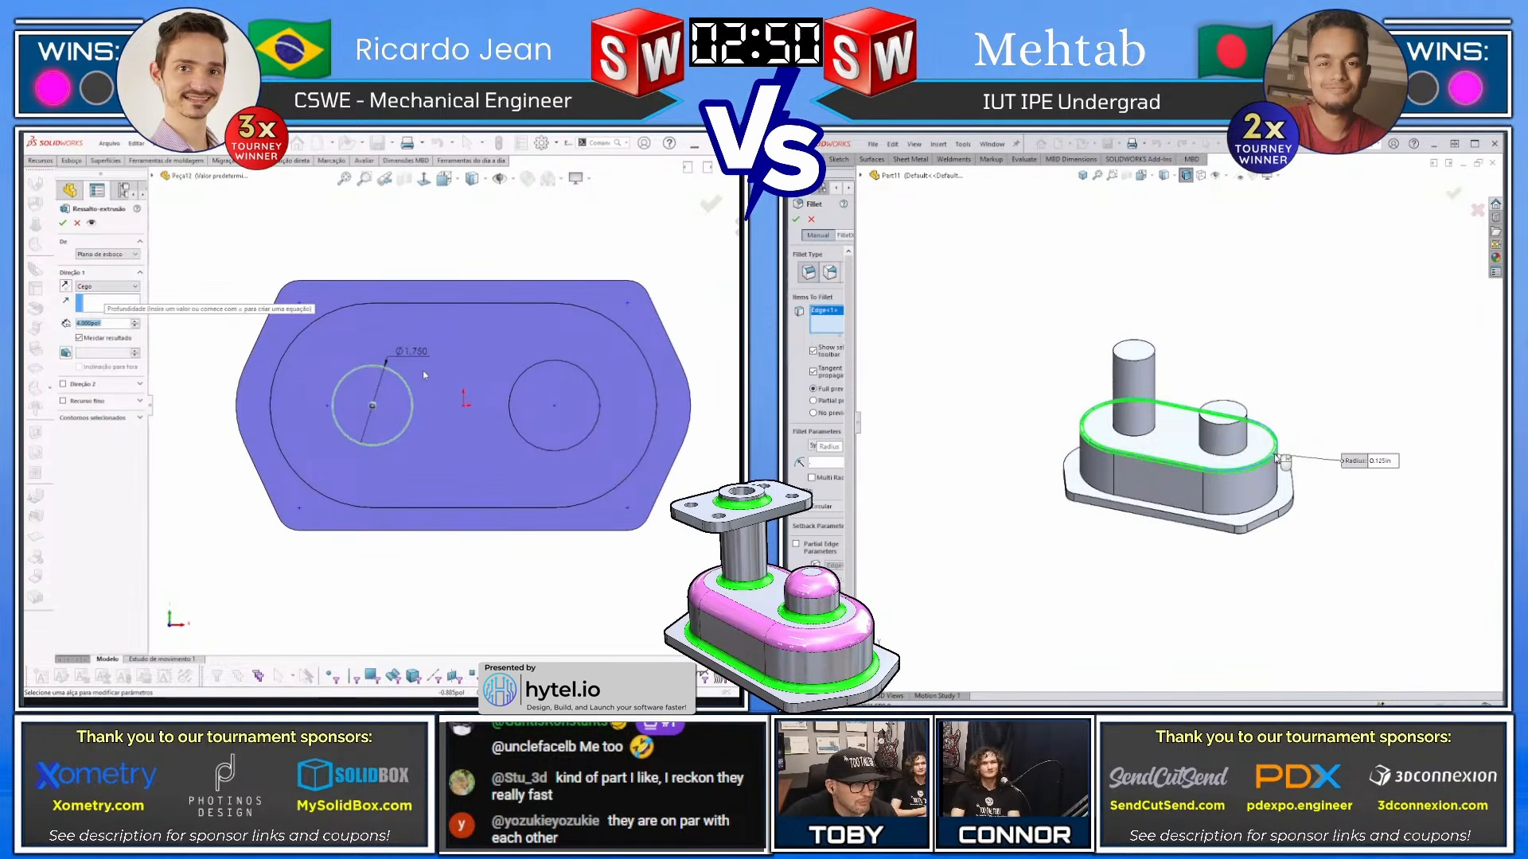
{"action": "type", "text": "5.75.625"}
{"action": "key", "text": "Return"}
{"action": "key", "text": "Return"}
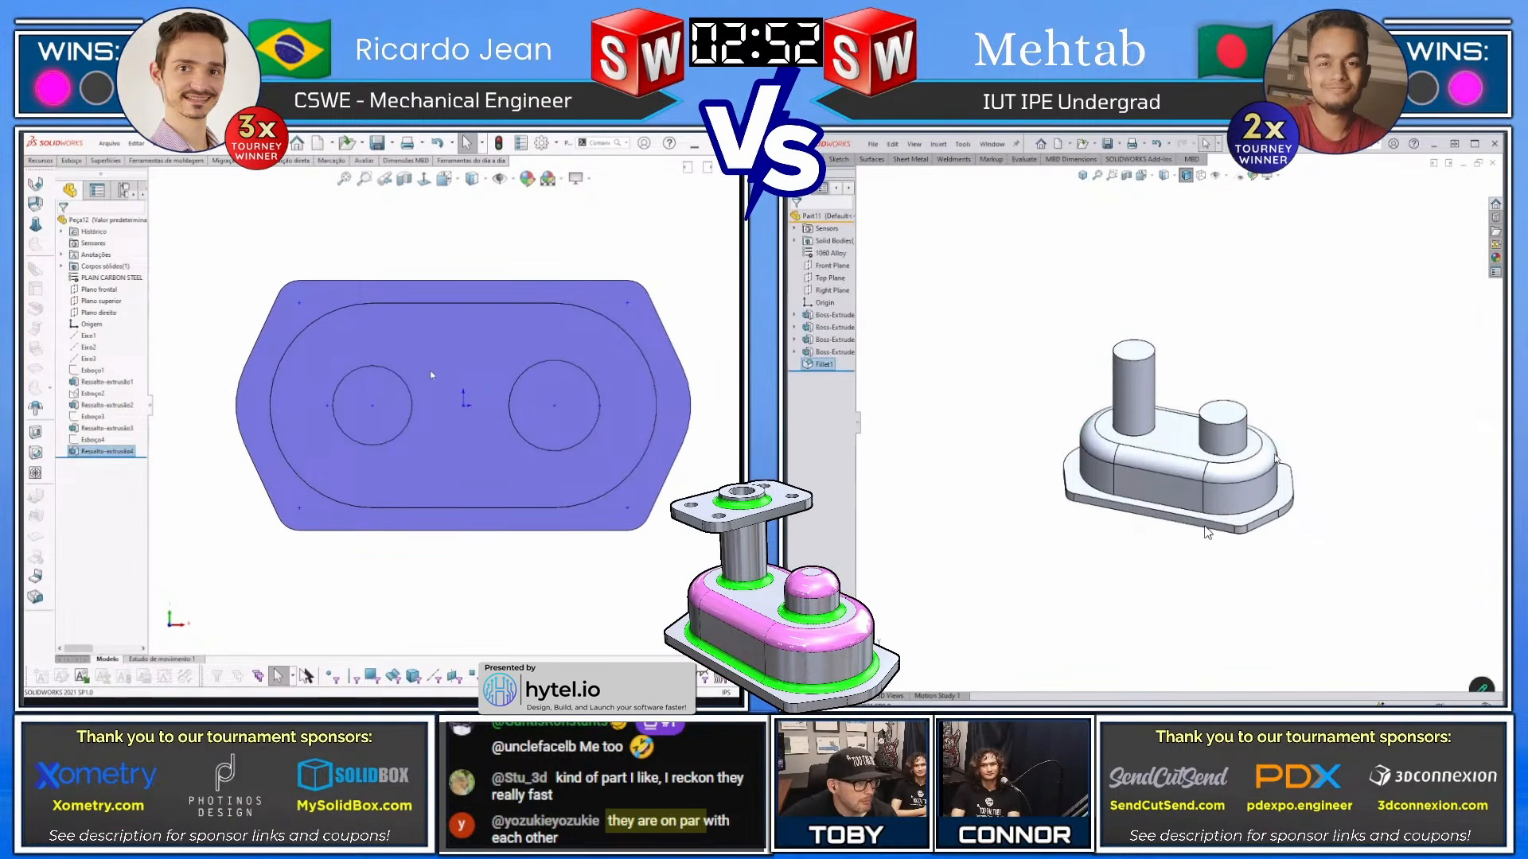
Fillet the short post's top edge at 0.625 in, and start a center rectangle on the tall post's top face in the other session
{"action": "key", "text": "f"}
{"action": "left_click", "coordinate": [387, 392]}
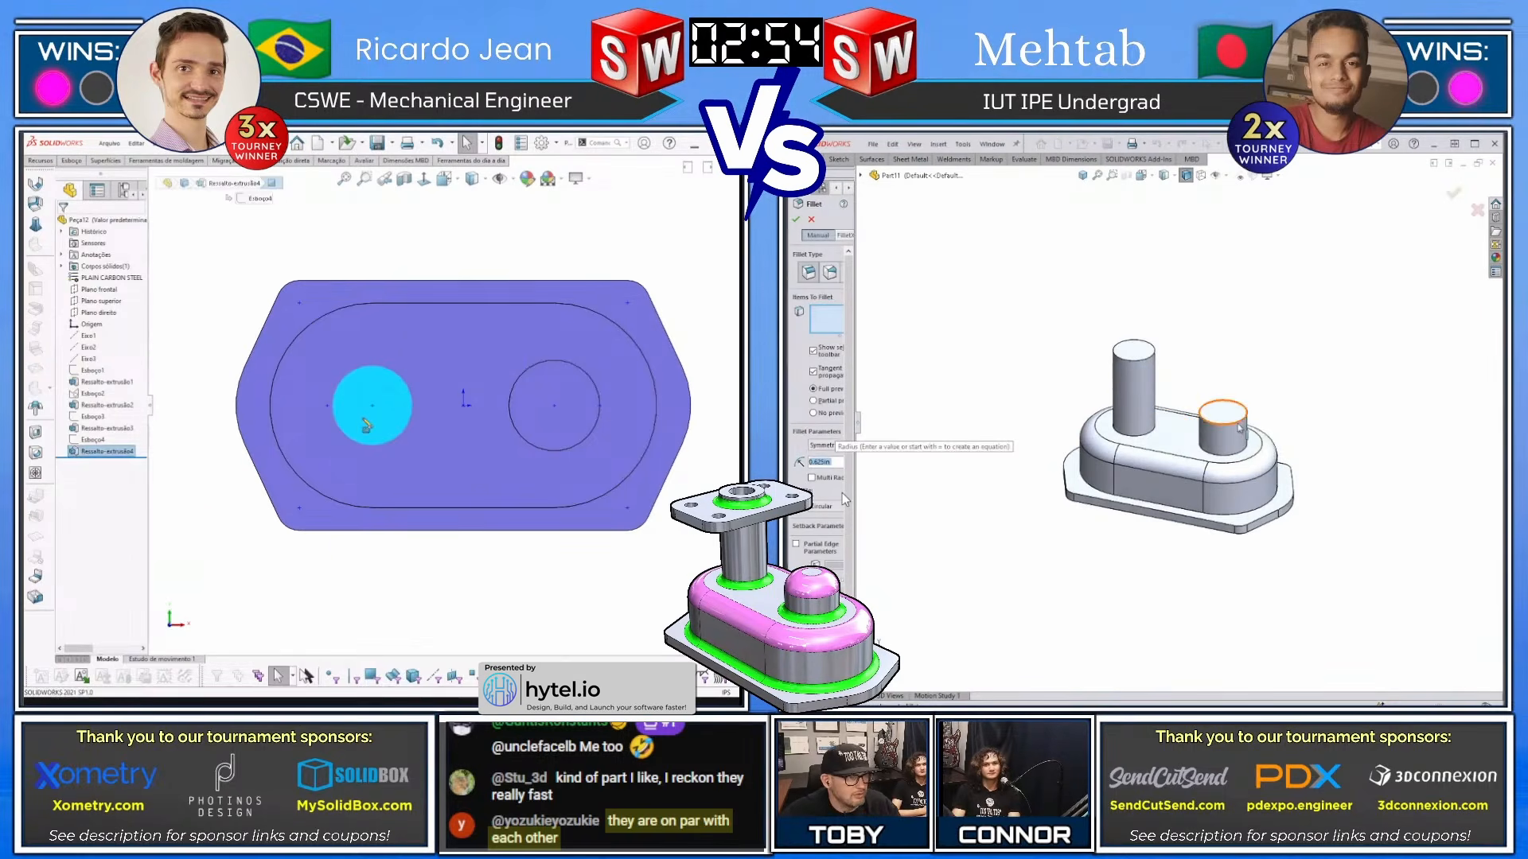
{"action": "key", "text": "r"}
{"action": "left_click", "coordinate": [1237, 423]}
{"action": "left_click", "coordinate": [372, 406]}
{"action": "key", "text": "Return"}
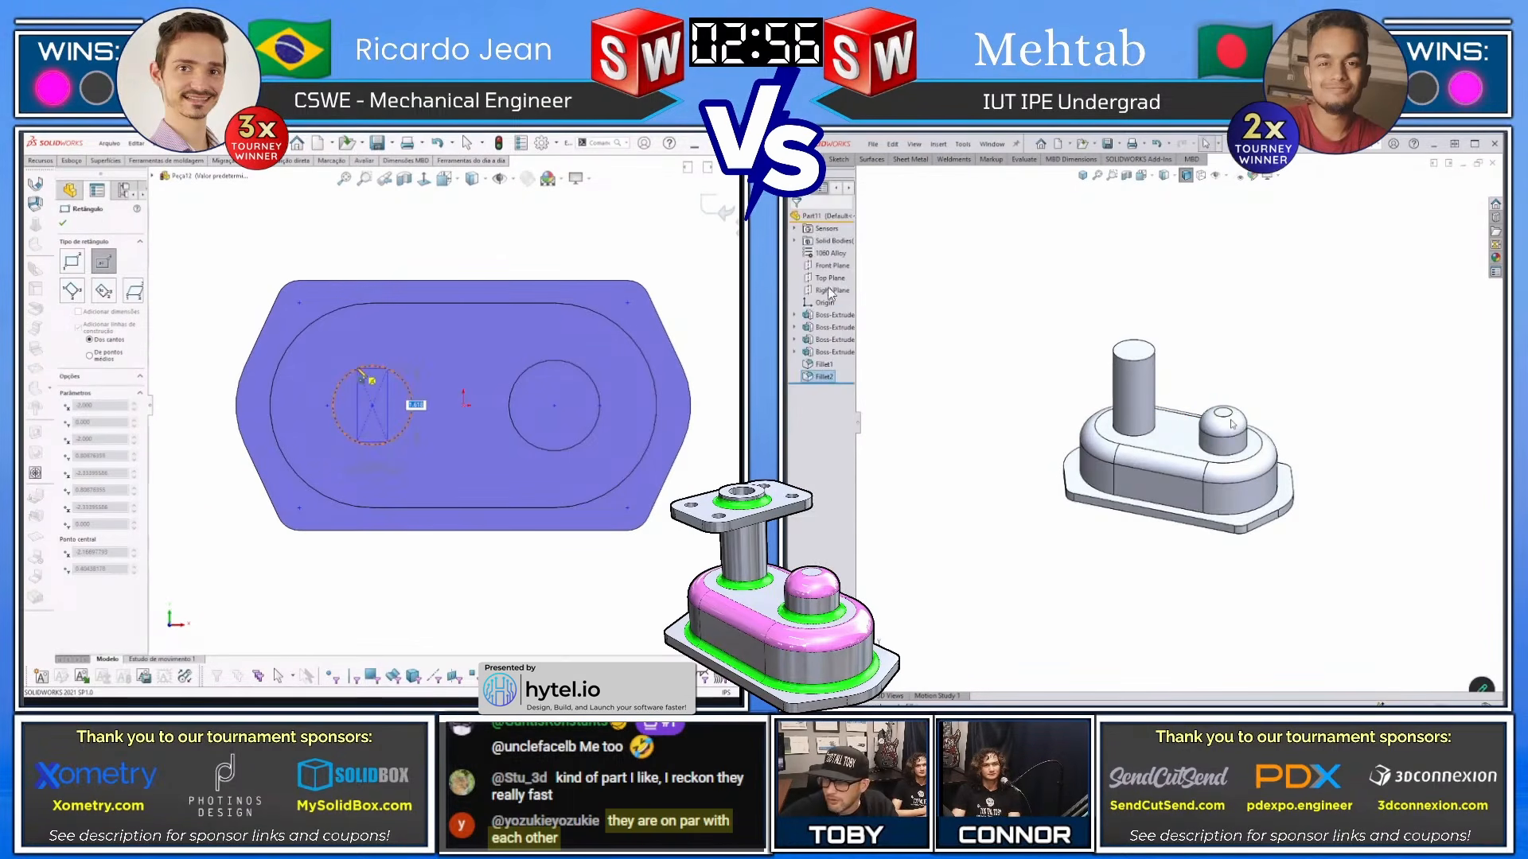
Fillet the base edges of both posts with a 0.25 in radius
{"action": "type", "text": "f."}
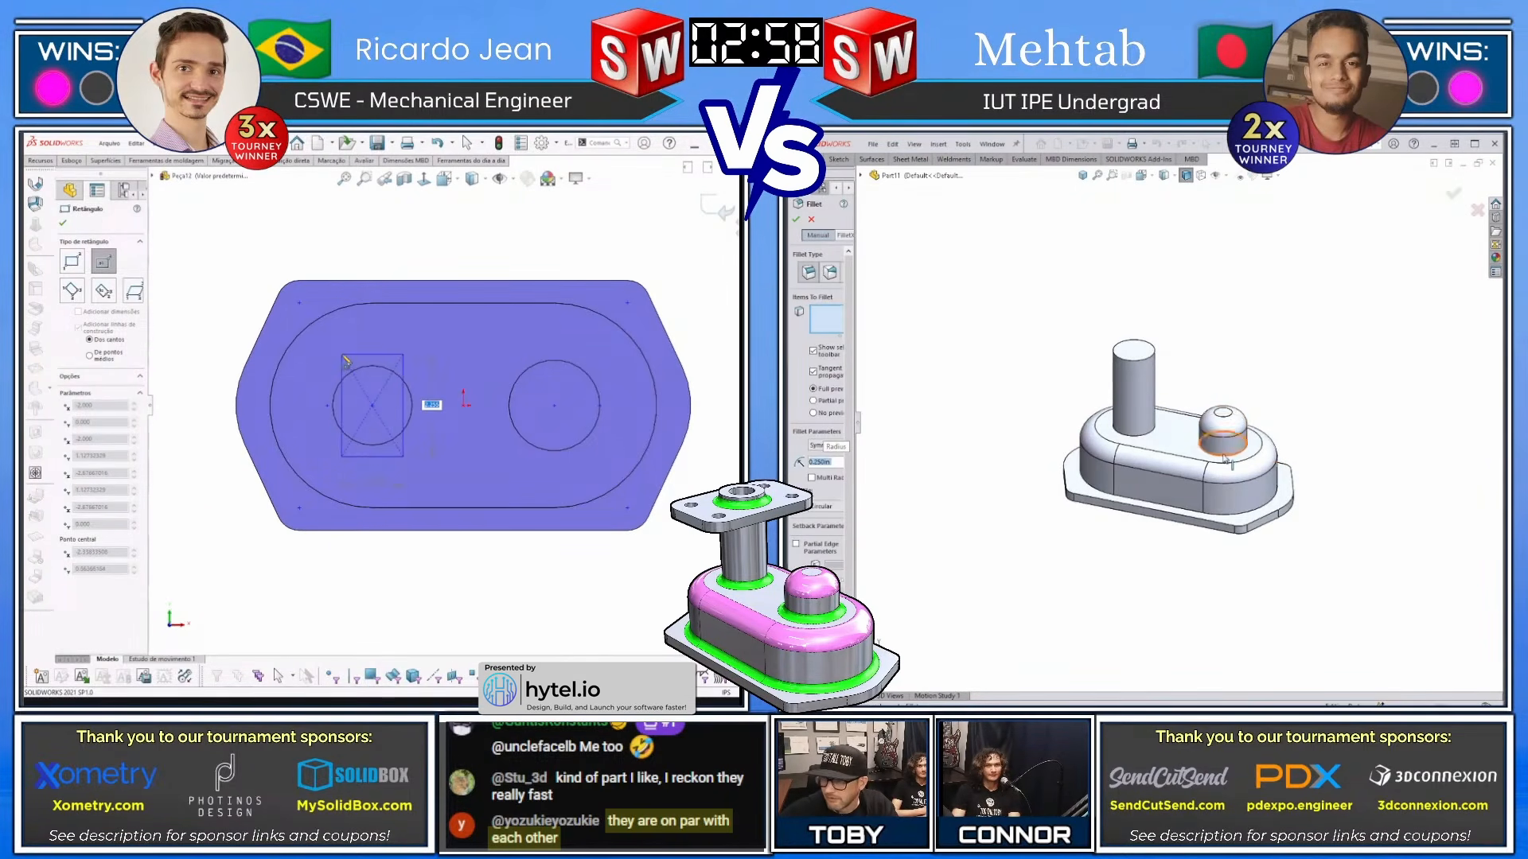
{"action": "left_click", "coordinate": [1226, 456]}
{"action": "left_click", "coordinate": [1140, 441]}
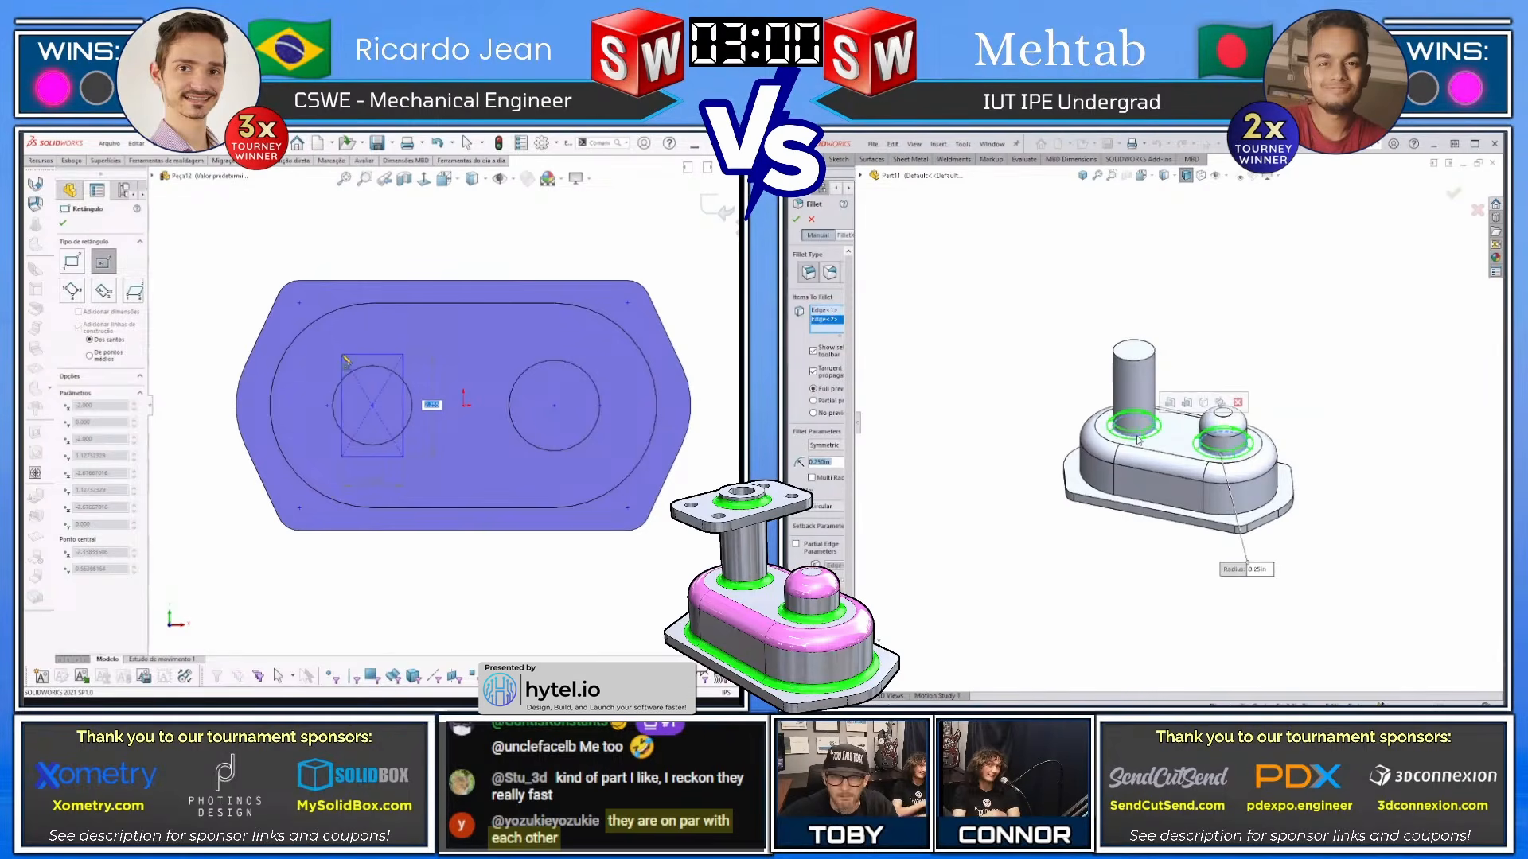
{"action": "key", "text": "Return"}
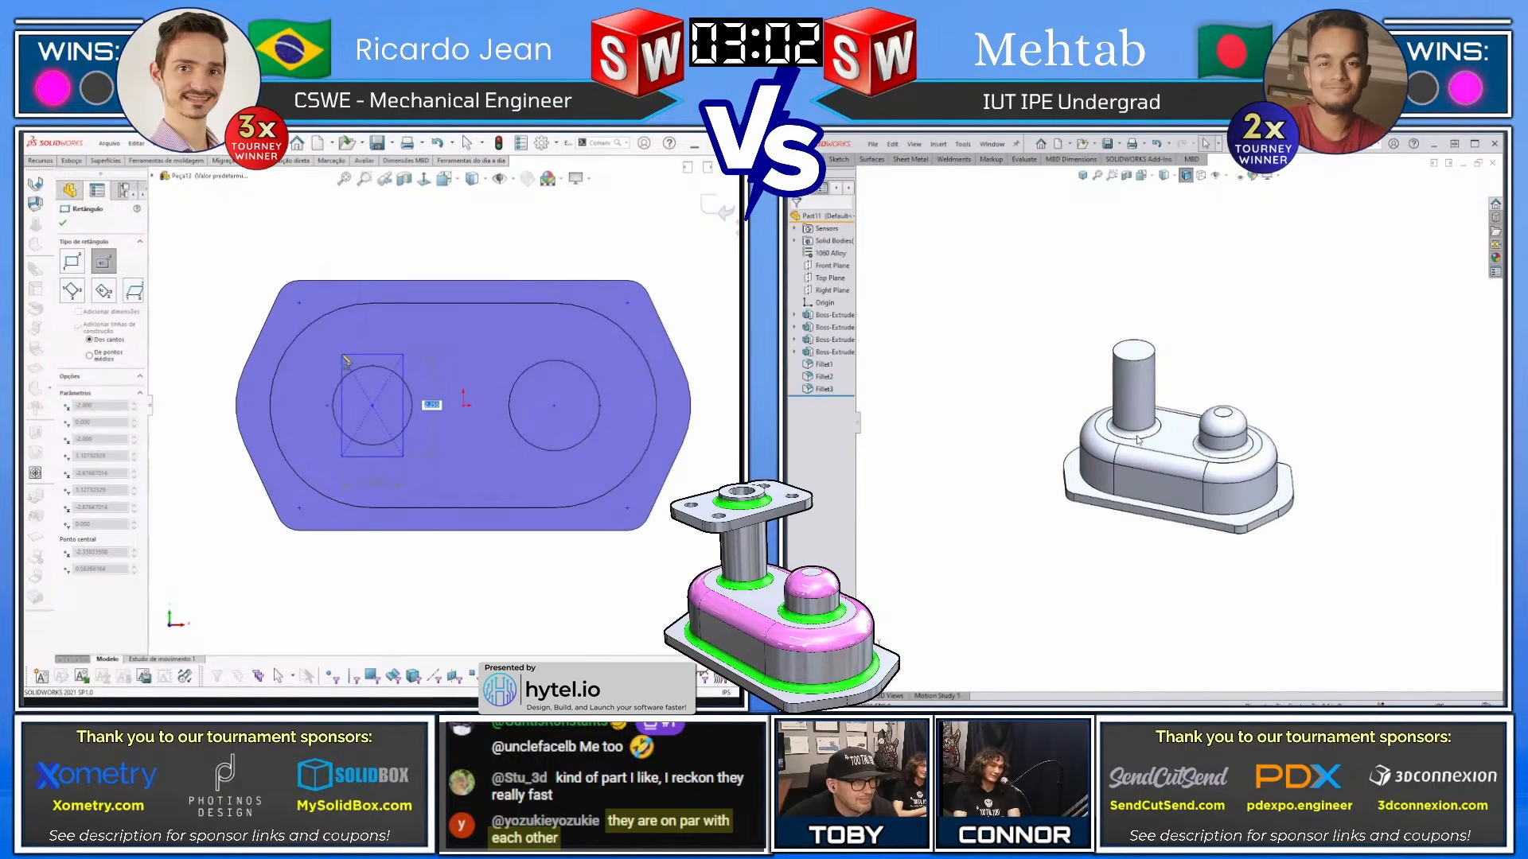
Shell the part open at its underside, and size the other session's rectangle to 3.25 by 5 in with 0.75 in corner fillets
{"action": "middle_click_drag", "start_coordinate": [1192, 479], "coordinate": [1175, 481]}
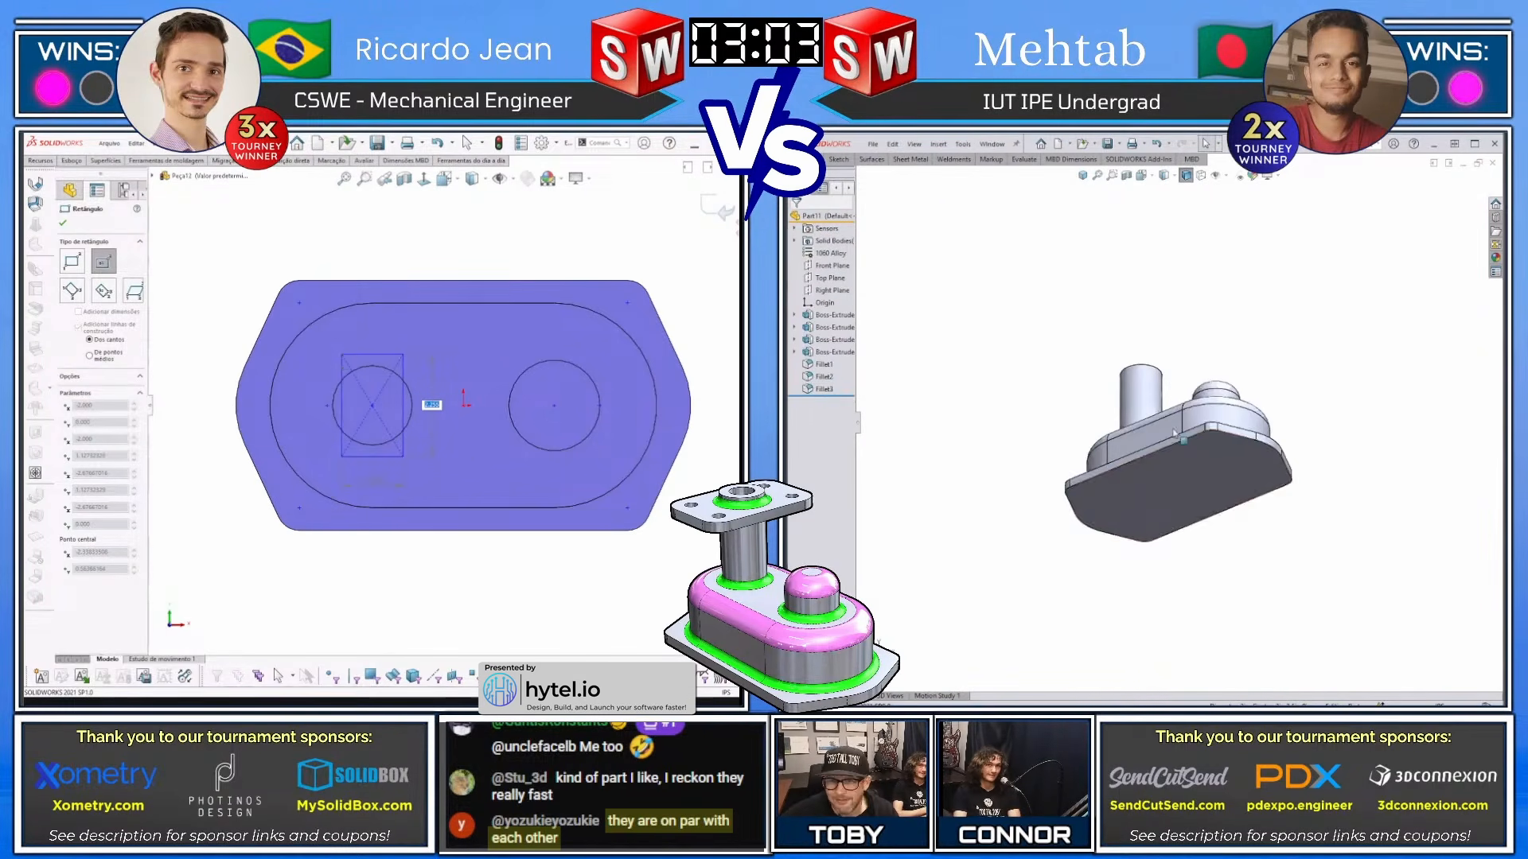
{"action": "left_click", "coordinate": [1175, 479]}
{"action": "left_click", "coordinate": [1307, 495]}
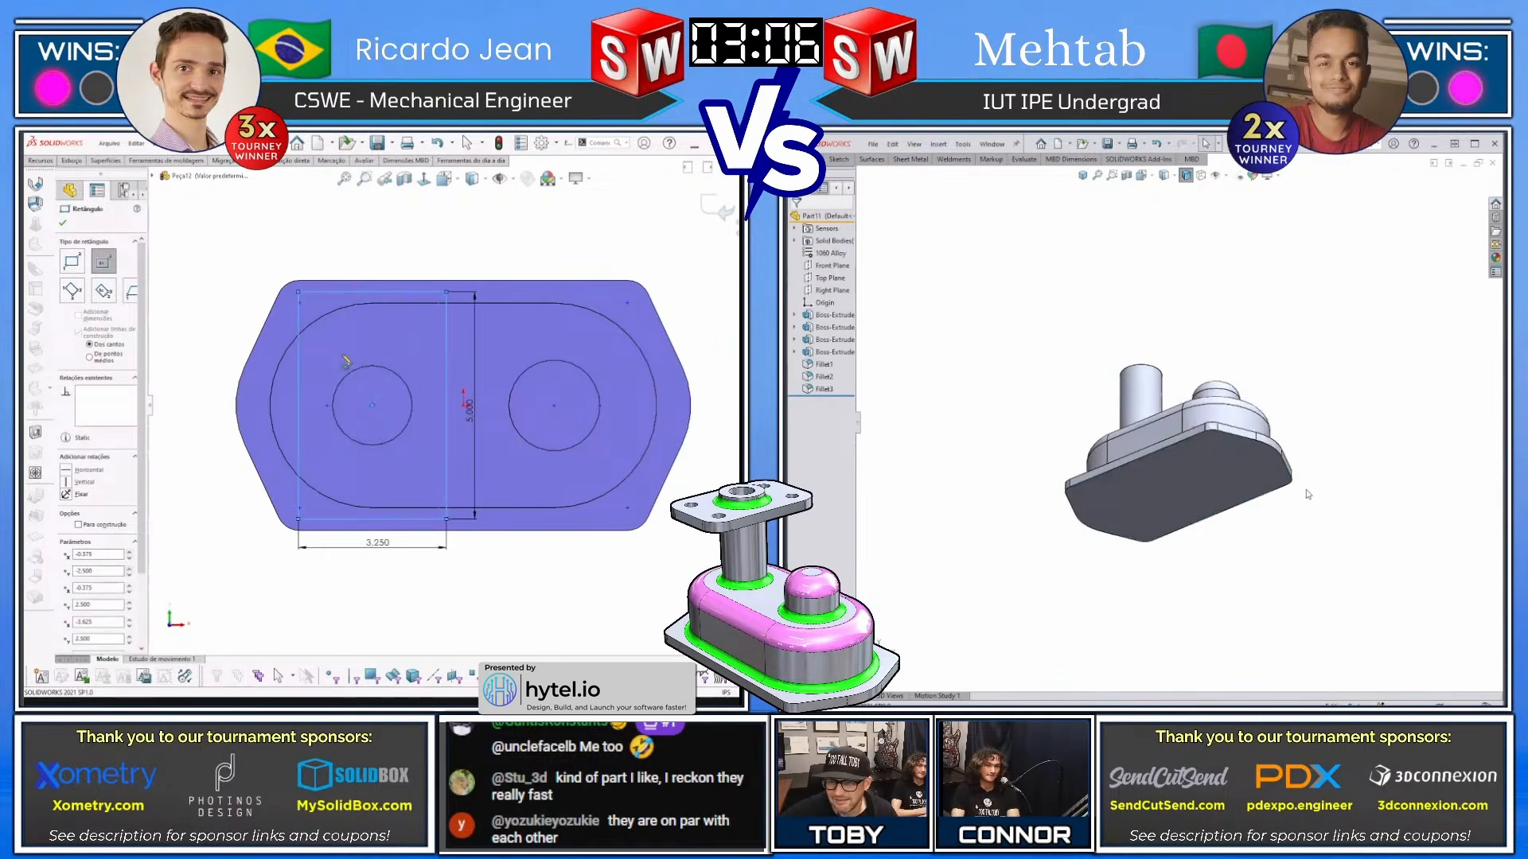
{"action": "left_click", "coordinate": [1277, 482]}
{"action": "key", "text": "s"}
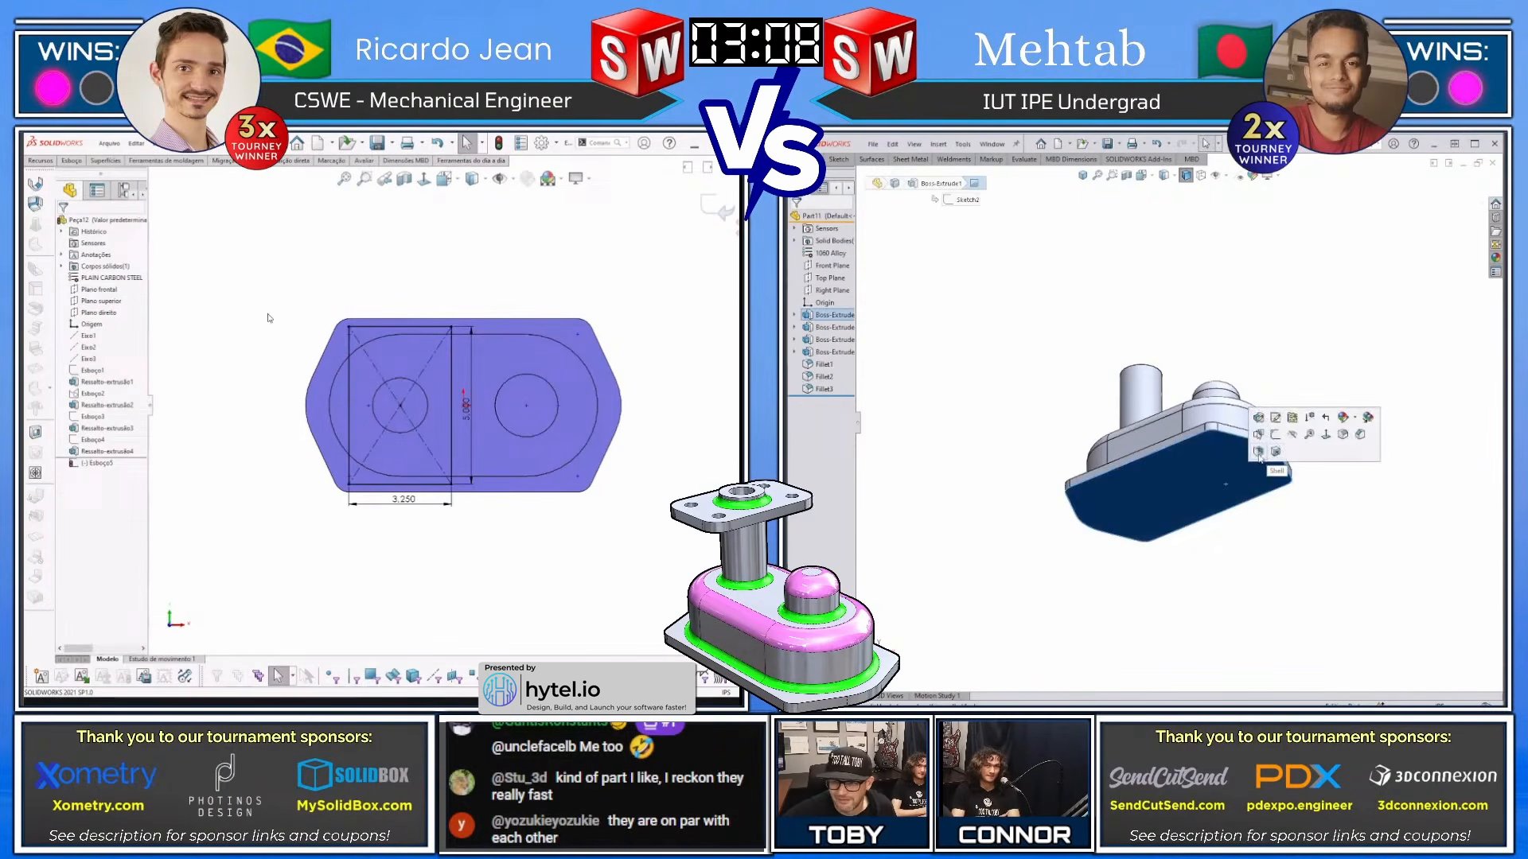
{"action": "left_click", "coordinate": [1266, 462]}
{"action": "key", "text": "ctrl+f"}
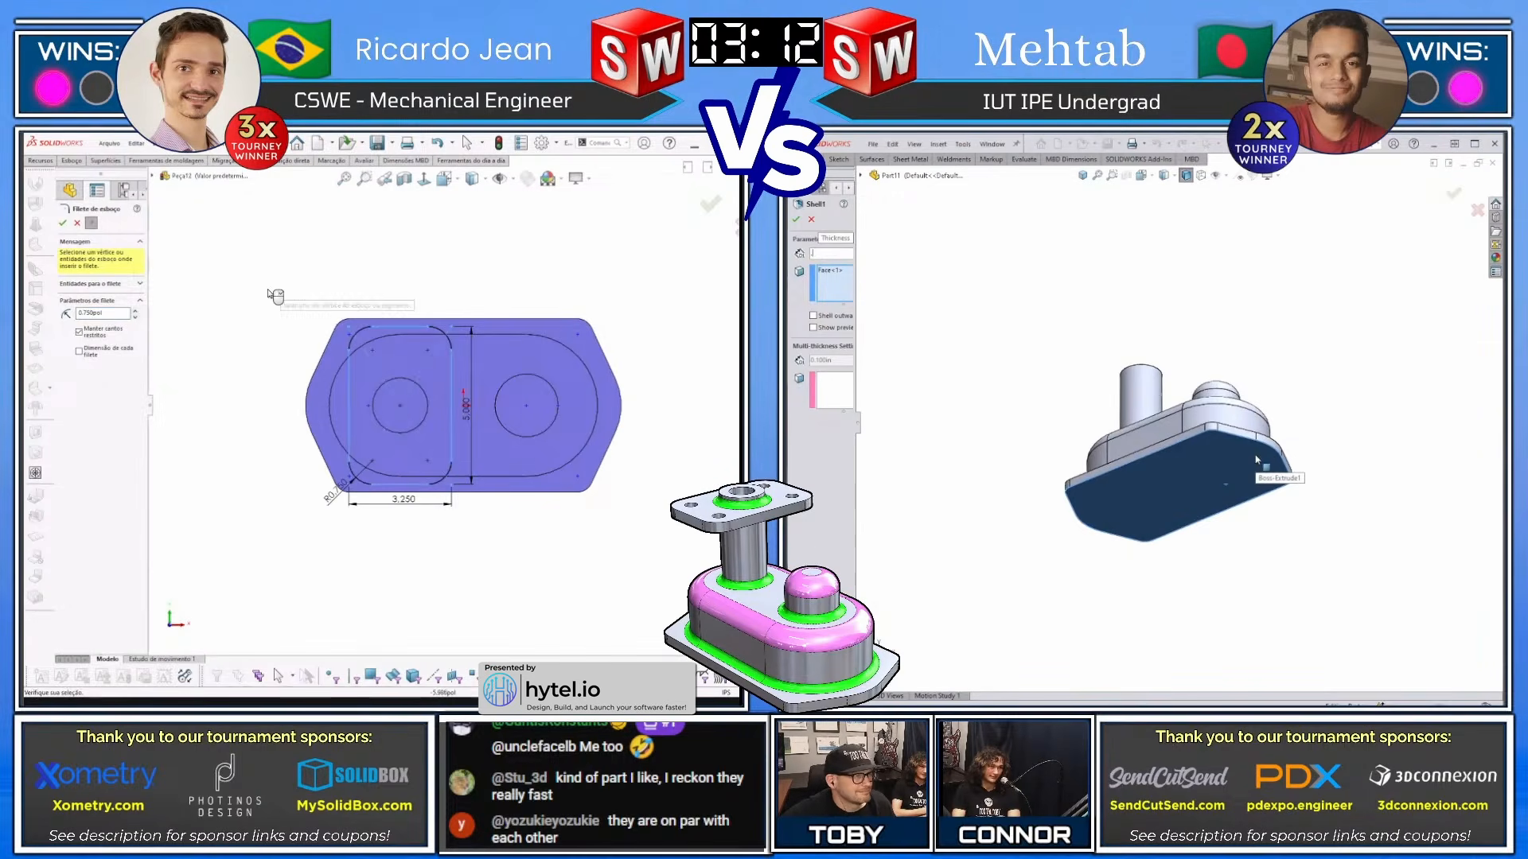
{"action": "key", "text": "Return"}
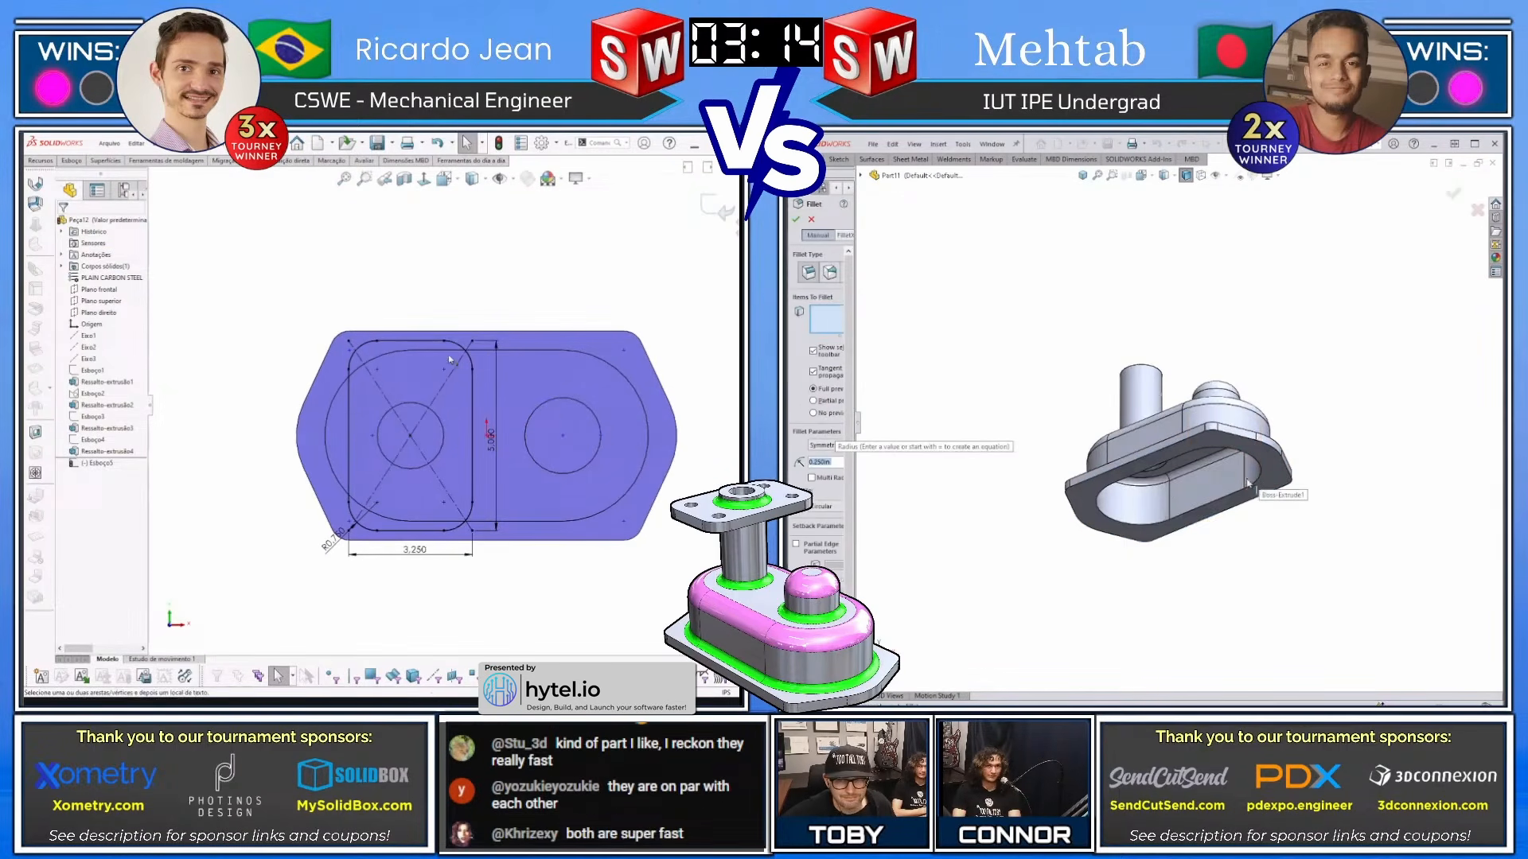
Sketch four circles centred on the corner fillet centres of the 3.25 by 5 in rectangle
{"action": "key", "text": "c"}
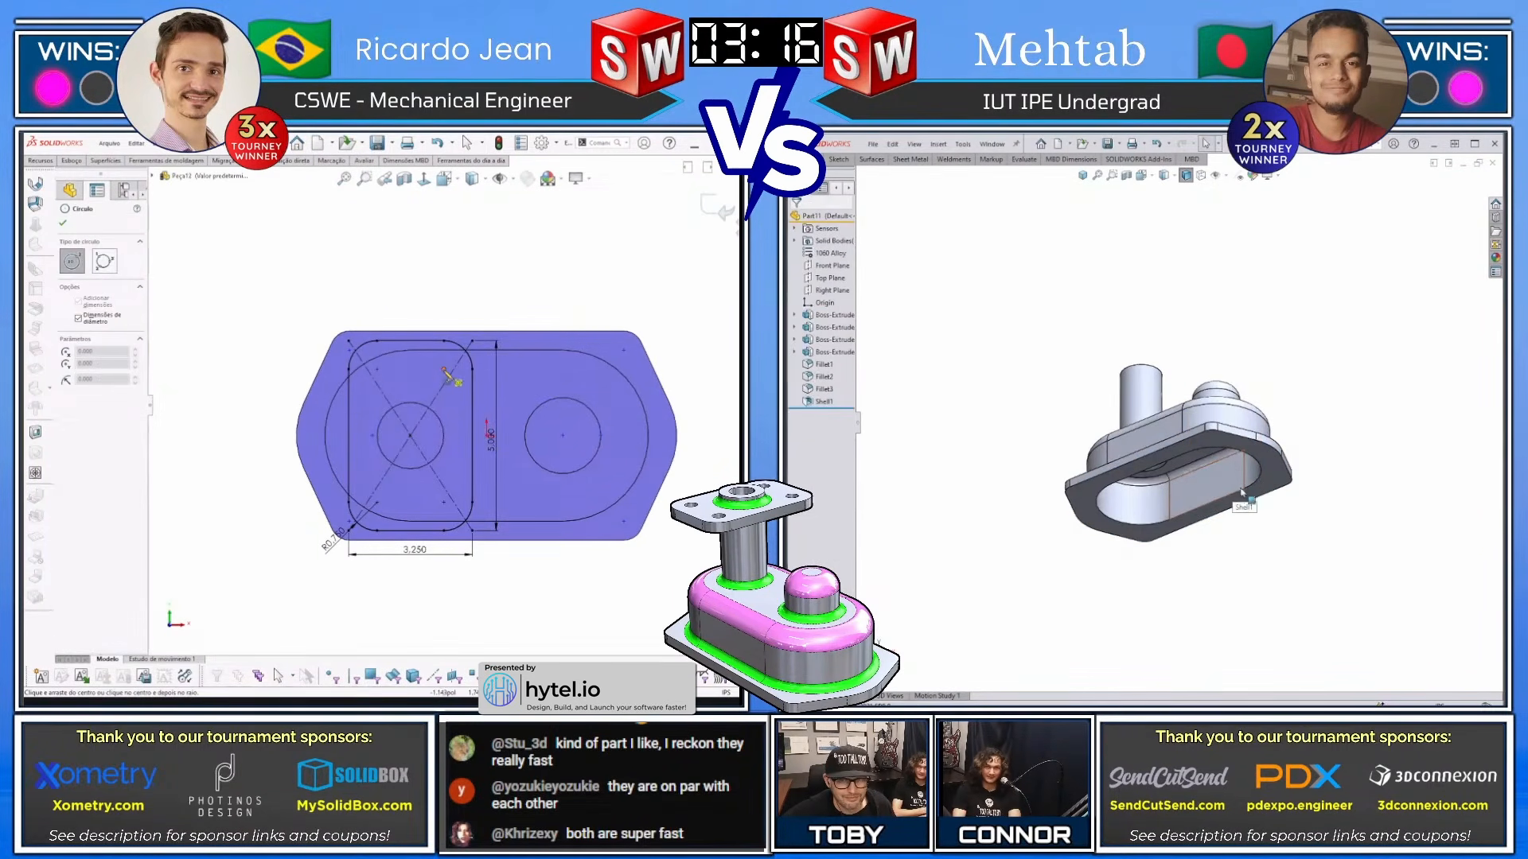
{"action": "middle_click_drag", "start_coordinate": [1236, 491], "coordinate": [1282, 589]}
{"action": "mouse_move", "coordinate": [445, 369]}
{"action": "left_mouse_down"}
{"action": "mouse_move", "coordinate": [381, 399]}
{"action": "mouse_move", "coordinate": [365, 444]}
{"action": "left_mouse_up"}
{"action": "scroll", "coordinate": [1166, 432], "scroll_direction": "down", "scroll_amount": 2}
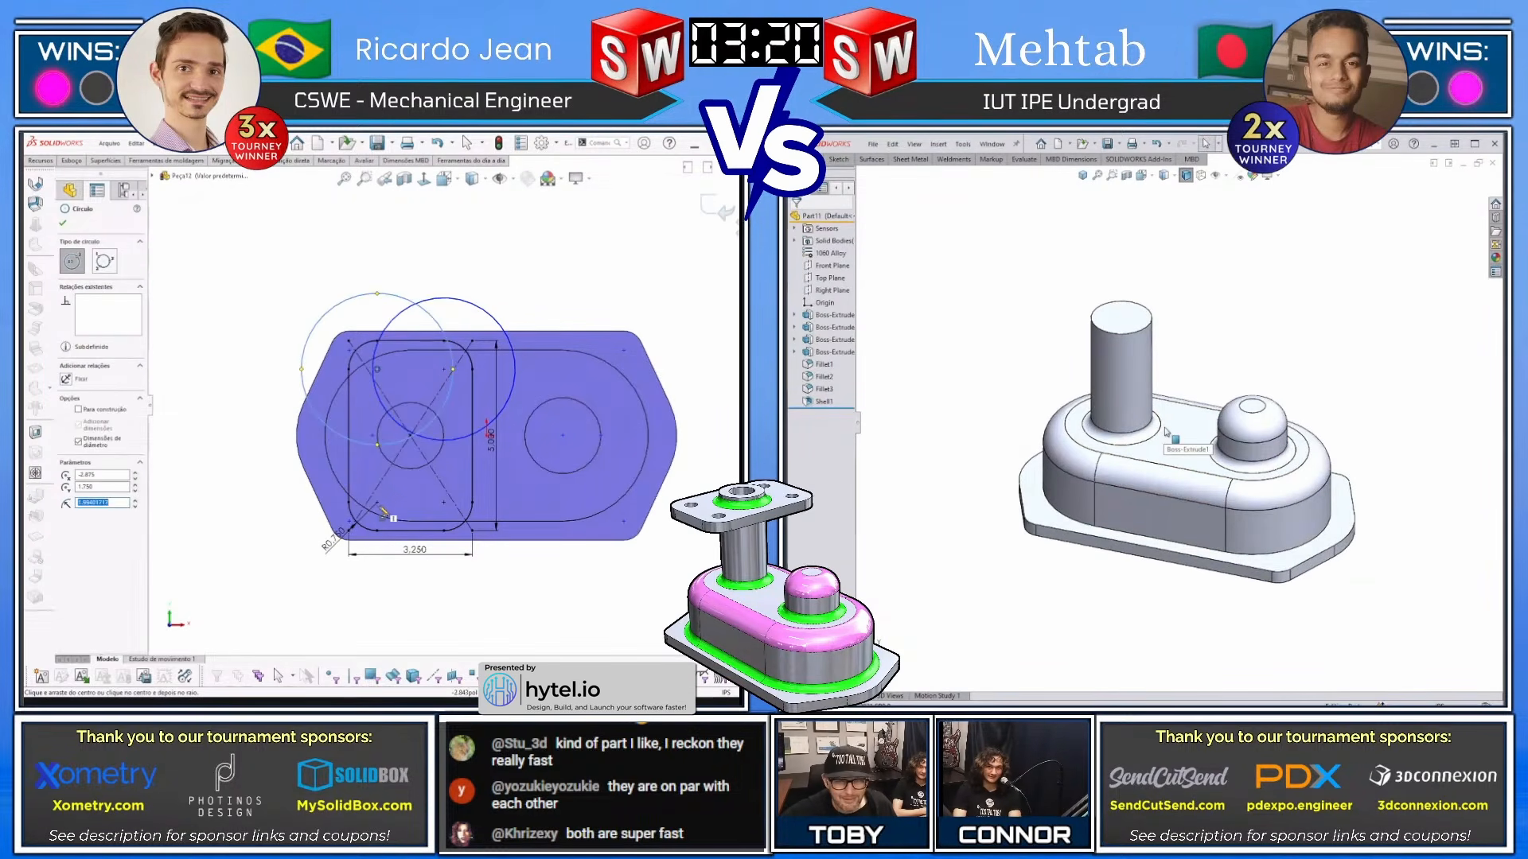
{"action": "mouse_move", "coordinate": [377, 505]}
{"action": "left_mouse_down"}
{"action": "mouse_move", "coordinate": [427, 507]}
{"action": "mouse_move", "coordinate": [377, 503]}
{"action": "left_mouse_up"}
{"action": "key", "text": "Escape"}
{"action": "key", "text": "Escape"}
Edit the shell to also open the tall post's top face, and select all four corner circles in the other session
{"action": "left_click", "coordinate": [824, 402]}
{"action": "left_click", "coordinate": [410, 499]}
{"action": "left_click", "coordinate": [436, 486]}
{"action": "left_click_drag", "start_coordinate": [825, 402], "coordinate": [832, 316]}
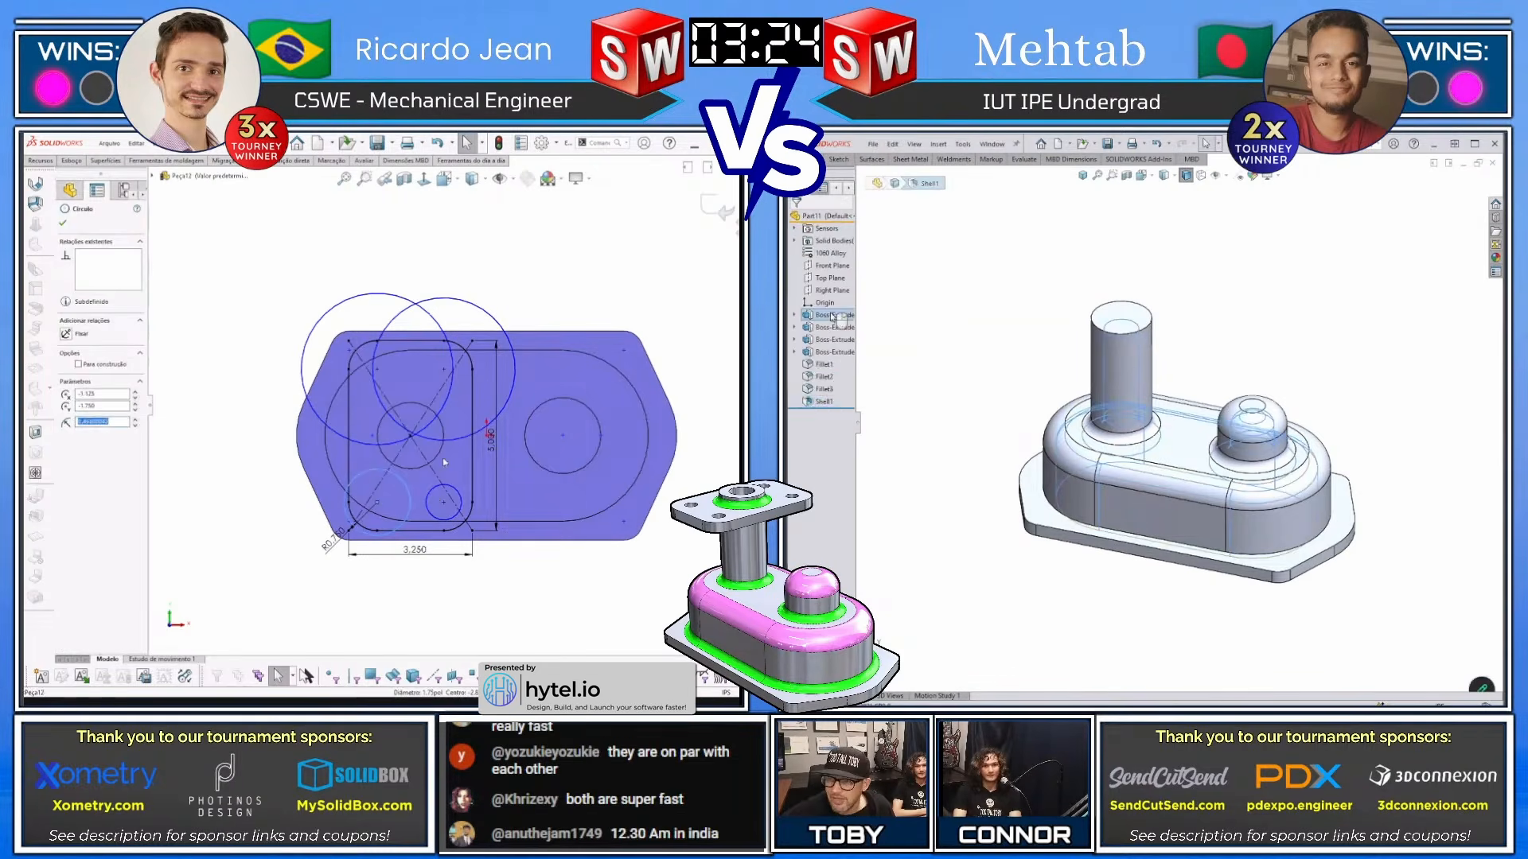
{"action": "left_click", "coordinate": [450, 441], "text": "ctrl"}
{"action": "left_click", "coordinate": [1124, 315]}
{"action": "left_click", "coordinate": [410, 437], "text": "ctrl"}
{"action": "key", "text": "Return"}
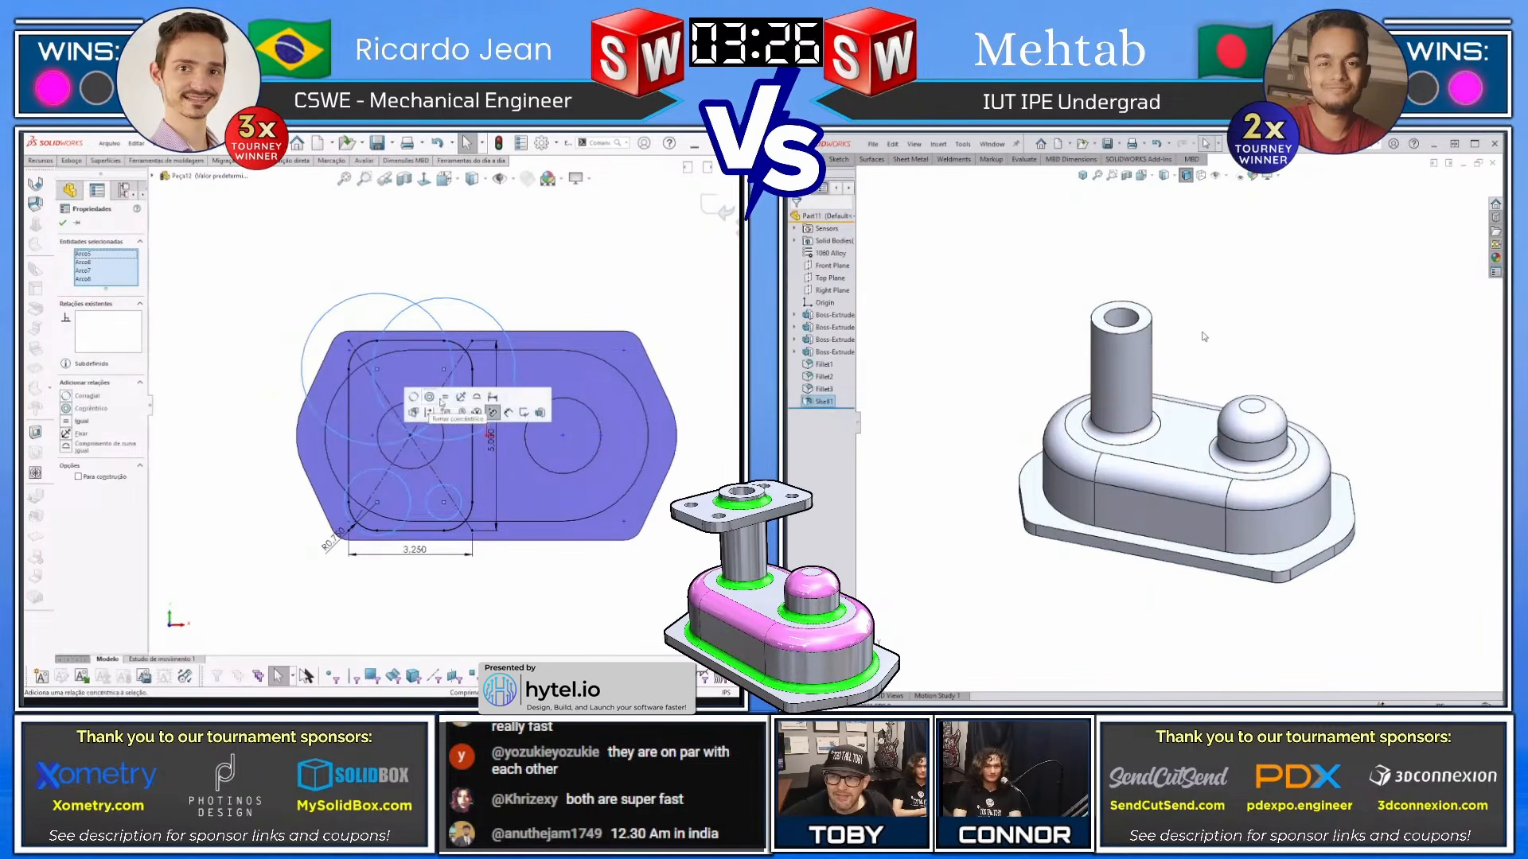
Make the four corner circles equal with a 0.5 in diameter, and start a sketch on the hollow post's top face in the other session
{"action": "left_click", "coordinate": [1204, 337]}
{"action": "left_click", "coordinate": [444, 398]}
{"action": "left_click", "coordinate": [464, 280]}
{"action": "key", "text": "d"}
{"action": "left_click", "coordinate": [482, 303]}
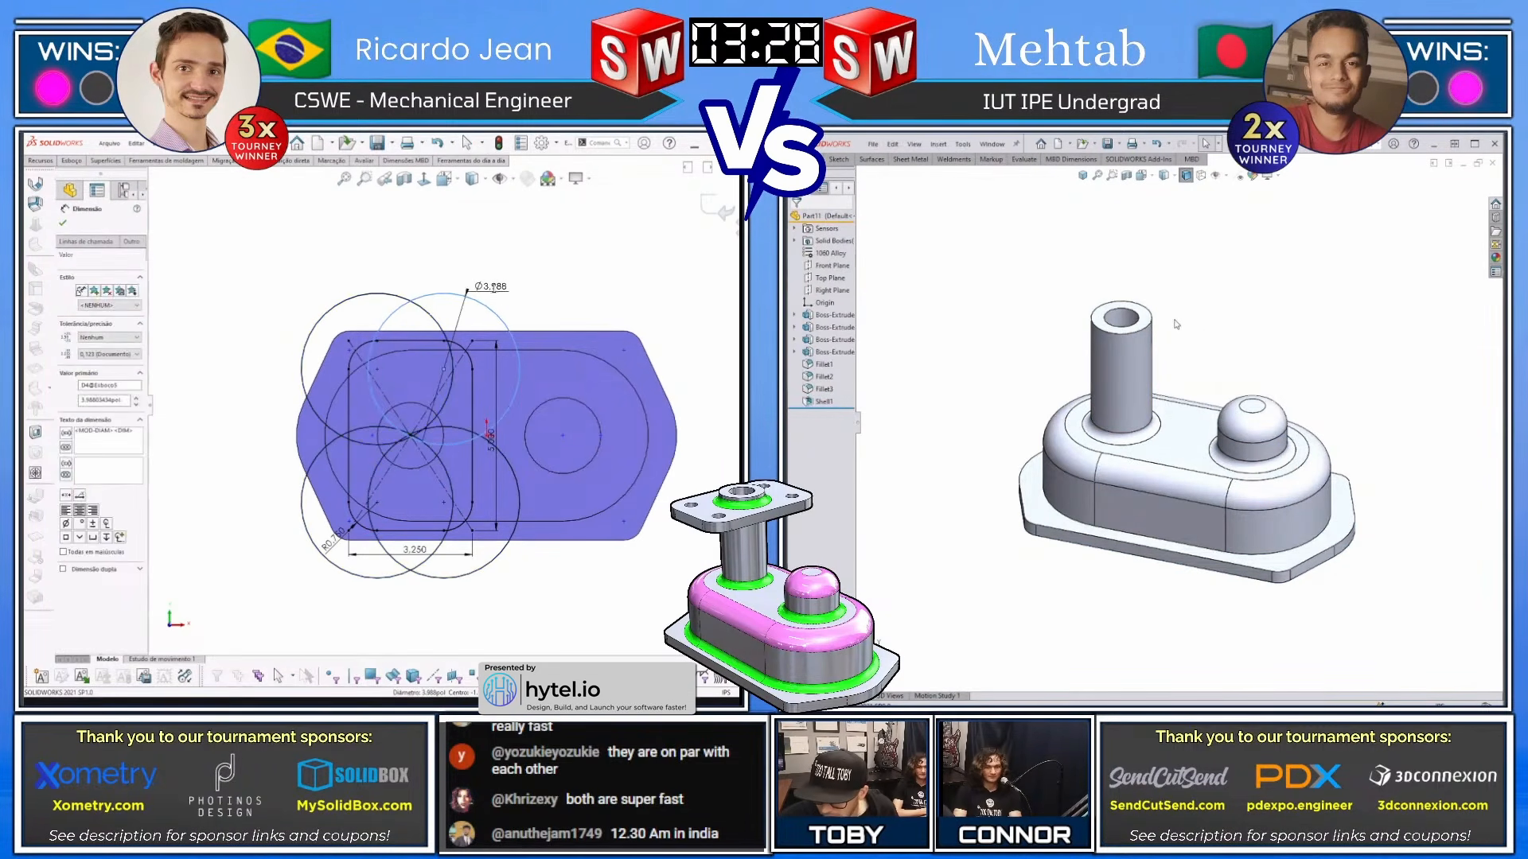
{"action": "left_click", "coordinate": [493, 288]}
{"action": "scroll", "coordinate": [1177, 324], "scroll_direction": "down", "scroll_amount": 2}
{"action": "type", "text": ".5"}
{"action": "left_click", "coordinate": [1134, 331]}
{"action": "key", "text": "r"}
{"action": "key", "text": "Return"}
{"action": "key", "text": "Escape"}
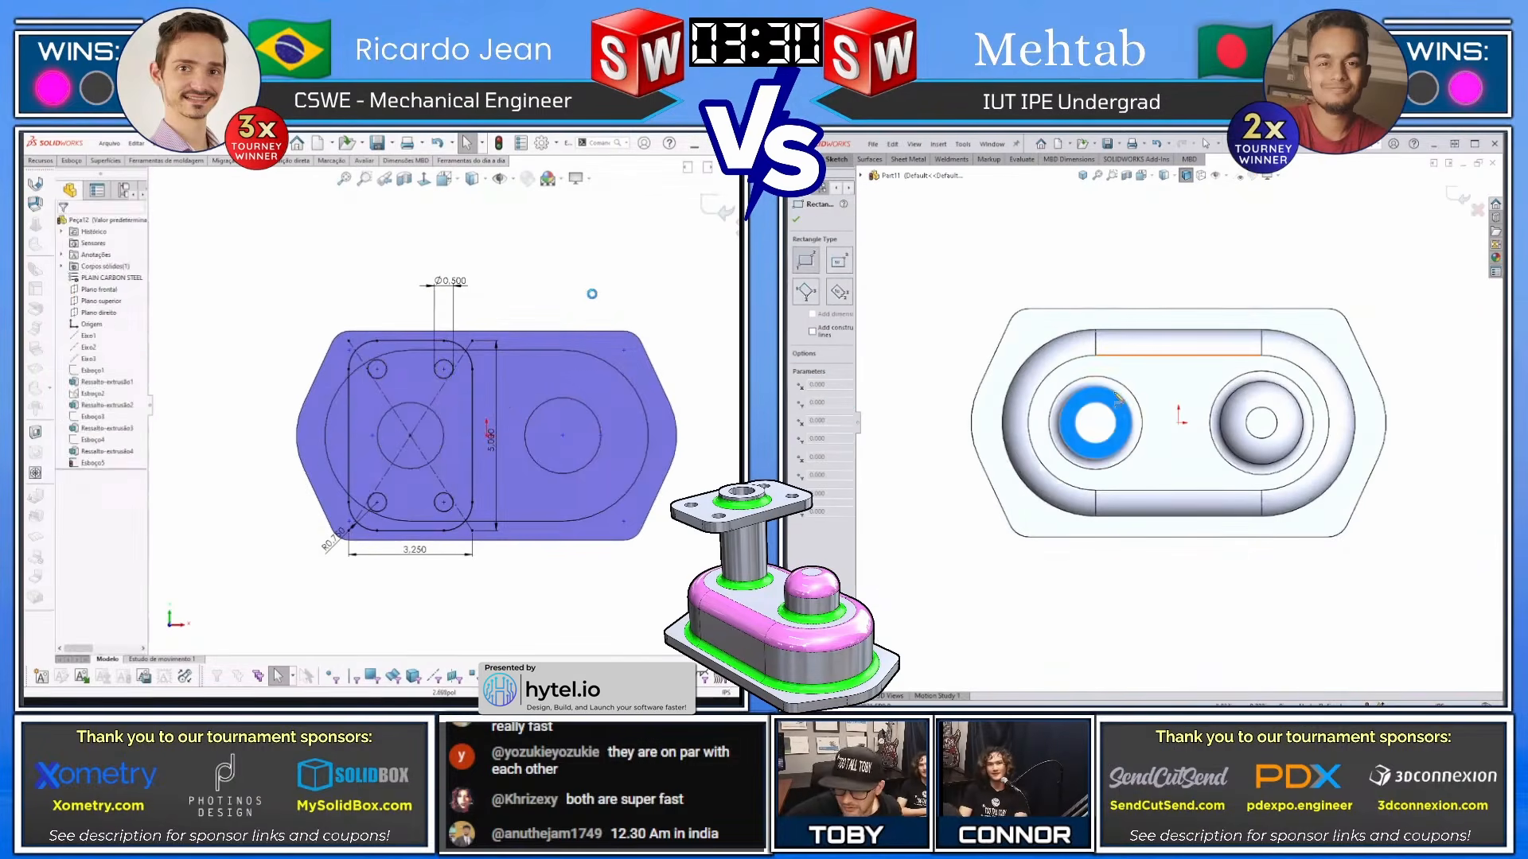
Extrude the four-hole plate sketch 0.375 in, and centre a rectangle on the hollow post in the other session
{"action": "left_click", "coordinate": [1095, 422]}
{"action": "key", "text": "Escape"}
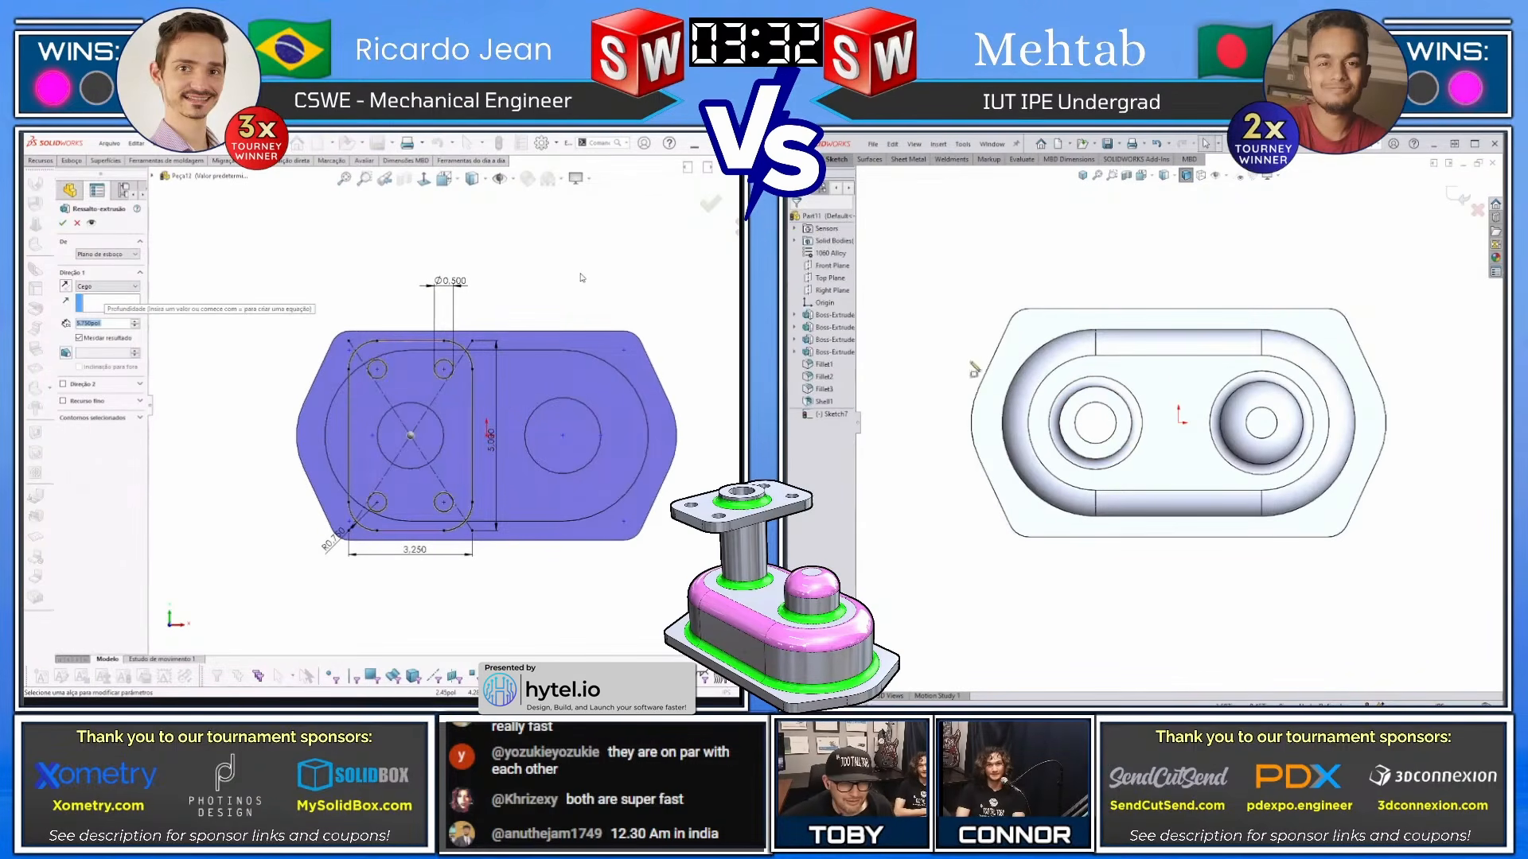
{"action": "key", "text": "r"}
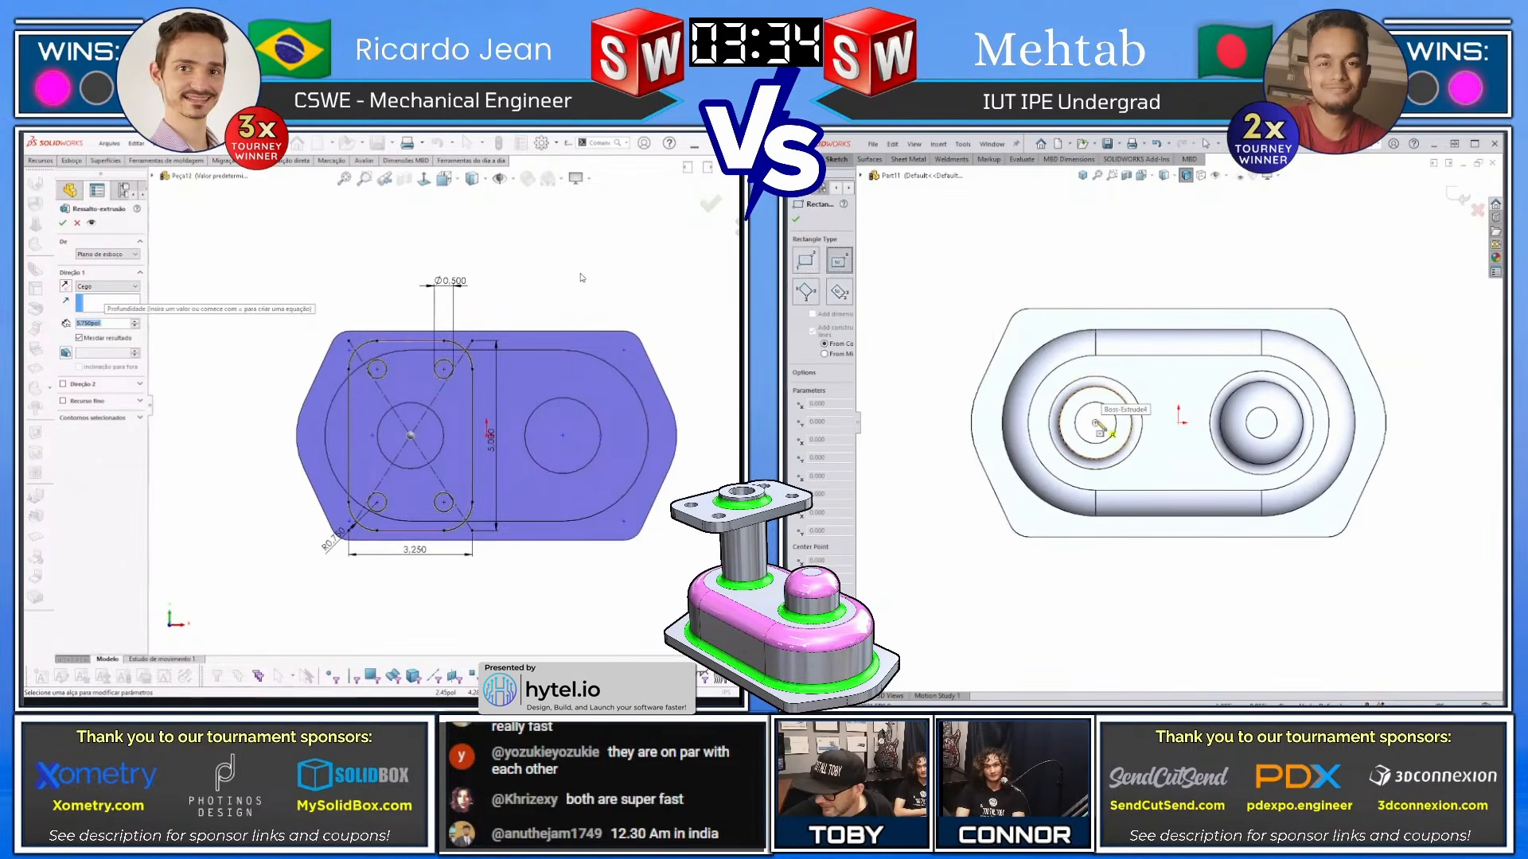
{"action": "left_click", "coordinate": [1097, 424]}
{"action": "type", "text": "5.75-"}
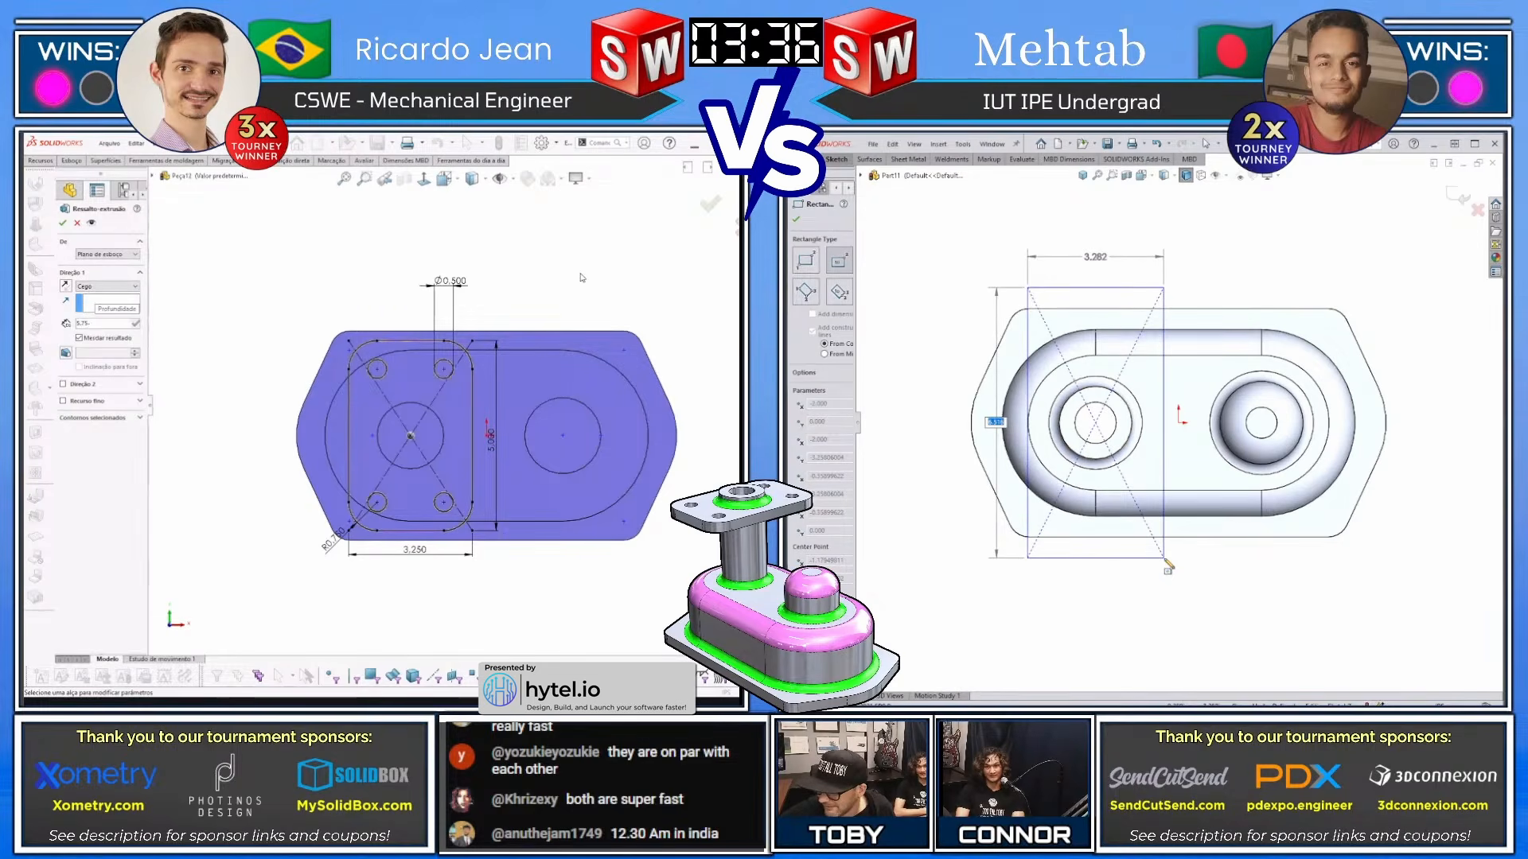
{"action": "type", "text": "5.375"}
{"action": "key", "text": "Return"}
{"action": "scroll", "coordinate": [451, 442], "scroll_direction": "up", "scroll_amount": 2}
{"action": "middle_click_drag", "start_coordinate": [457, 416], "coordinate": [338, 294]}
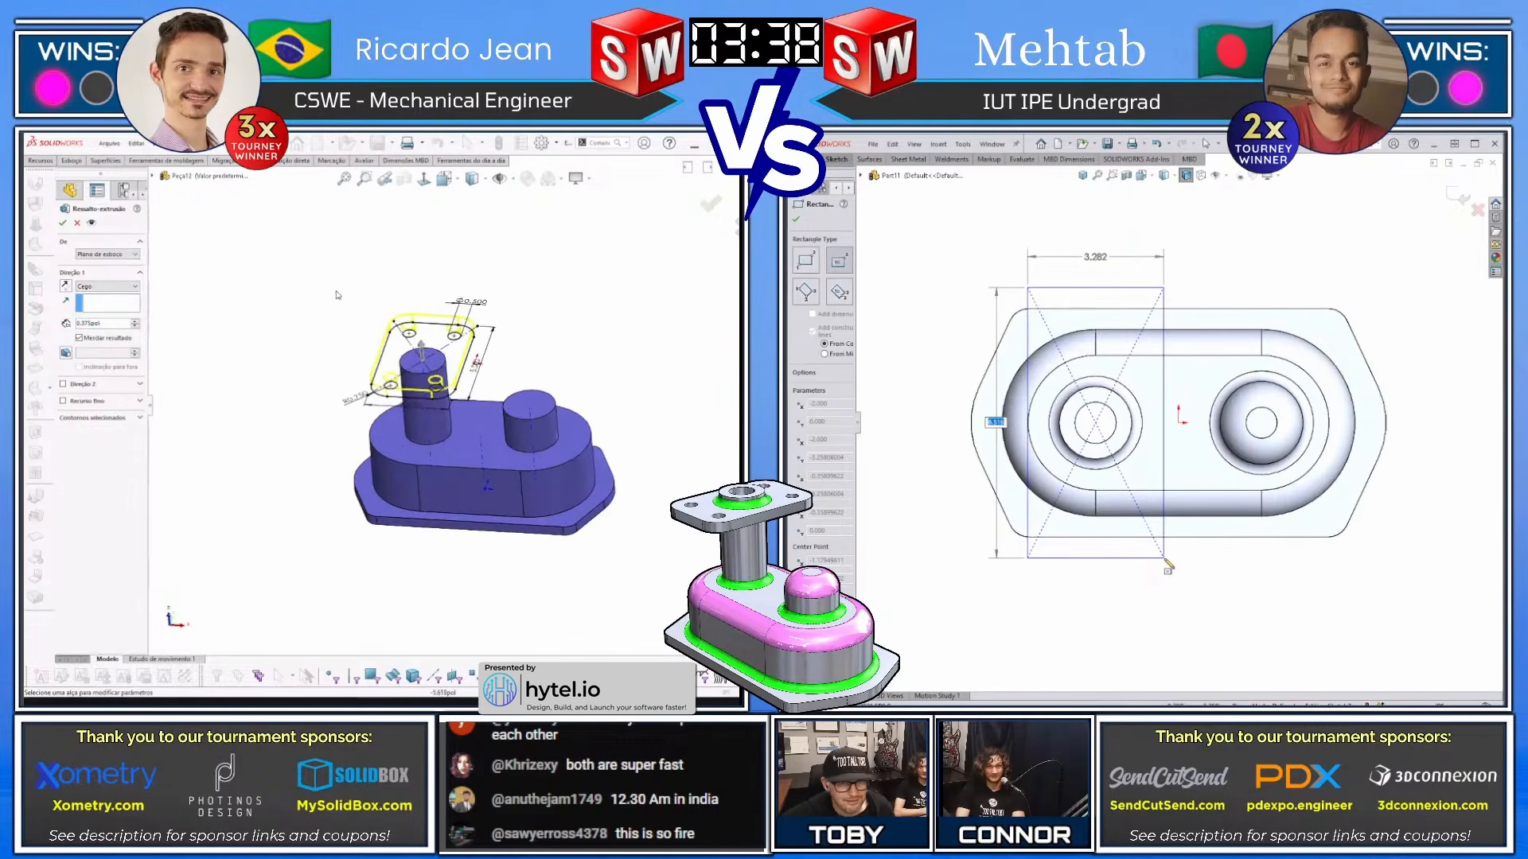
{"action": "key", "text": "Return"}
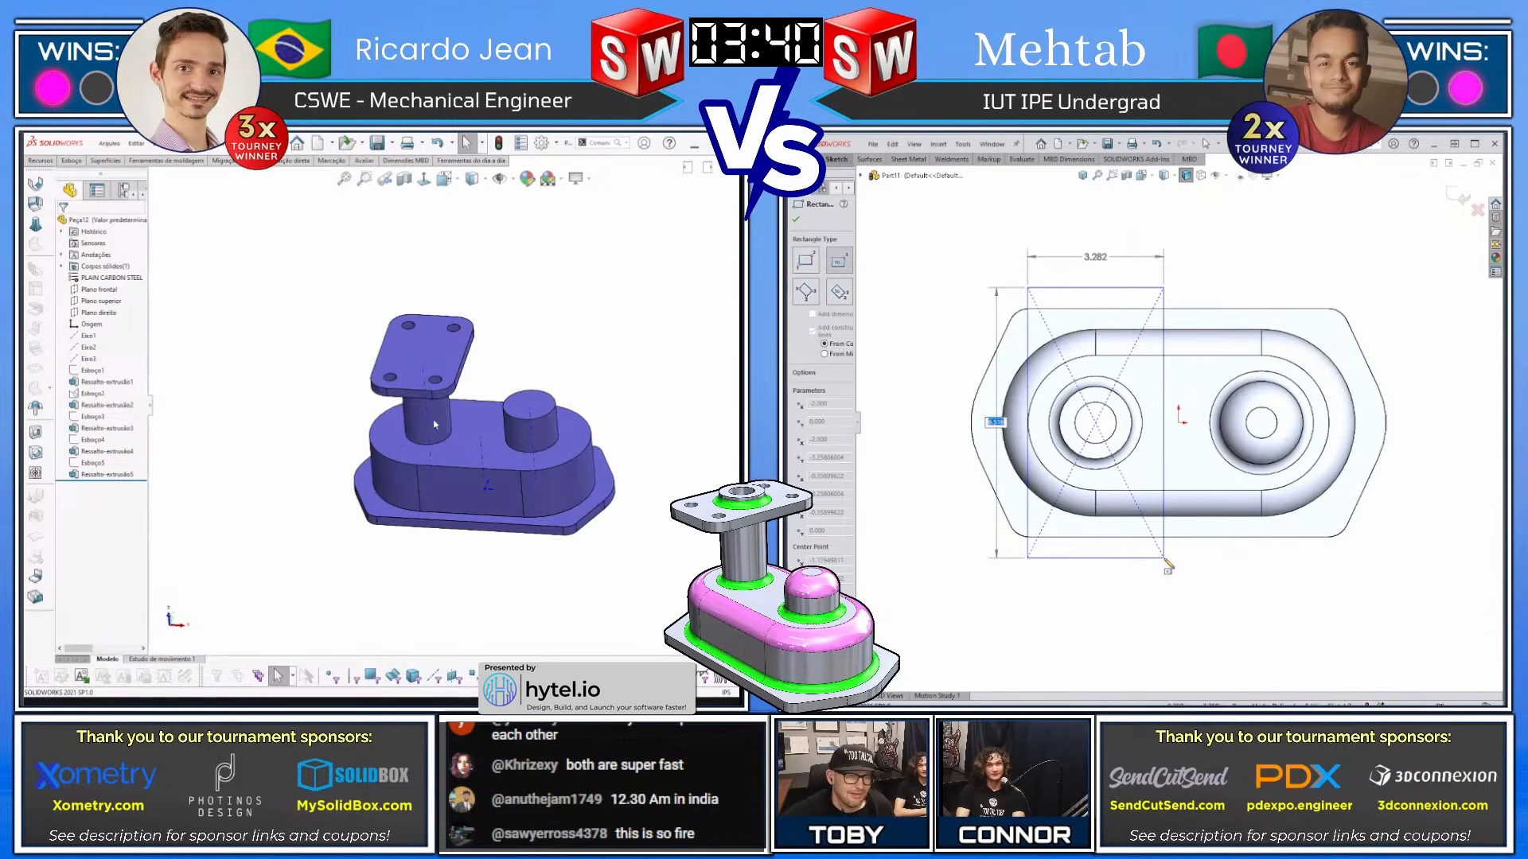
Set the rectangle centred on the hollow post to 5 in high and 3.25 in wide
{"action": "type", "text": "5"}
{"action": "key", "text": "Tab"}
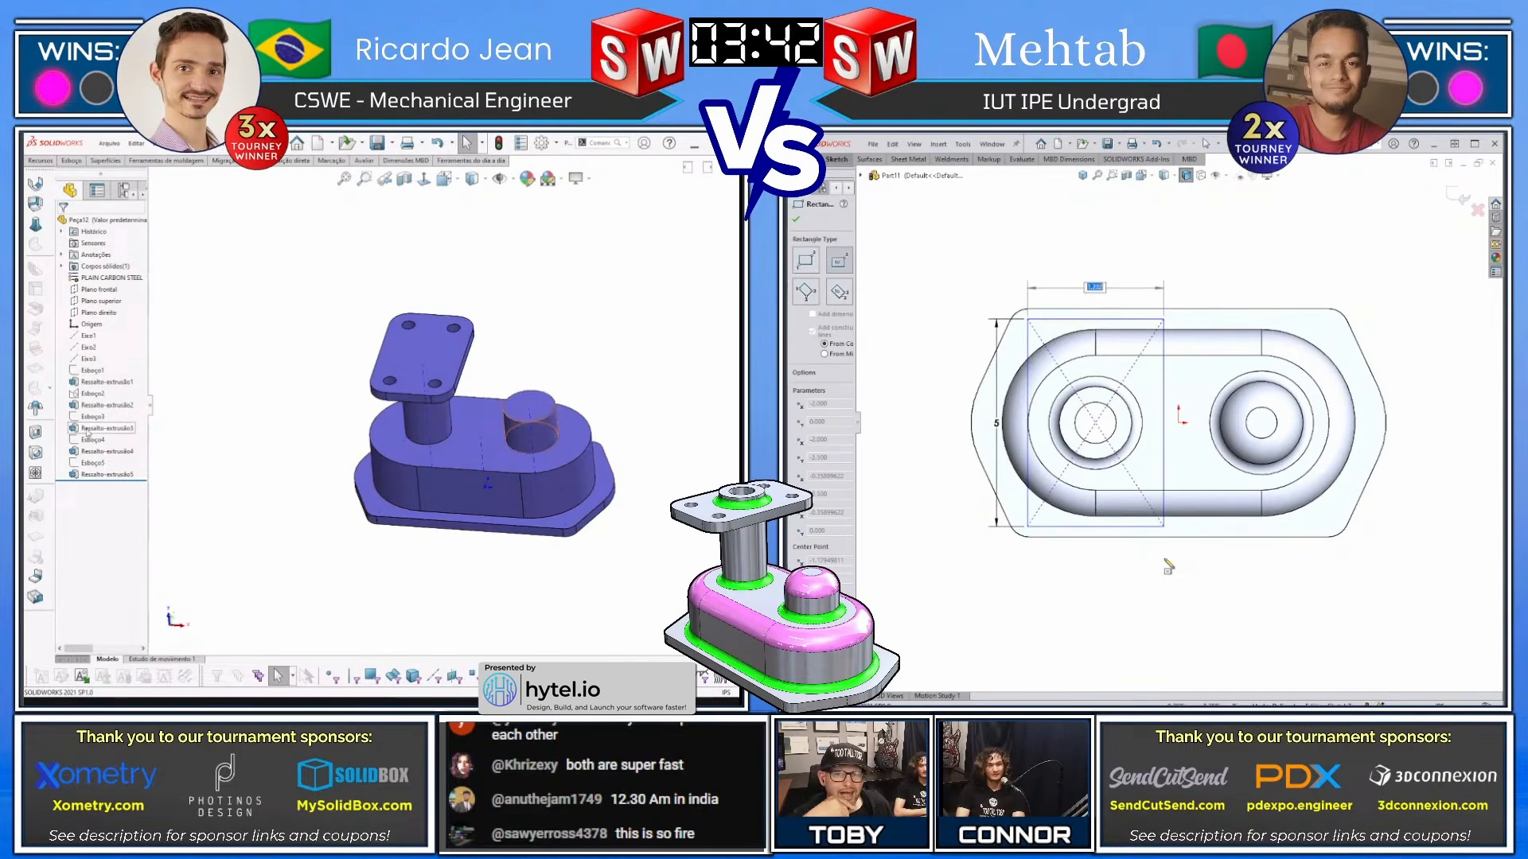
{"action": "type", "text": "1"}
{"action": "left_click", "coordinate": [89, 438]}
{"action": "type", "text": ".625"}
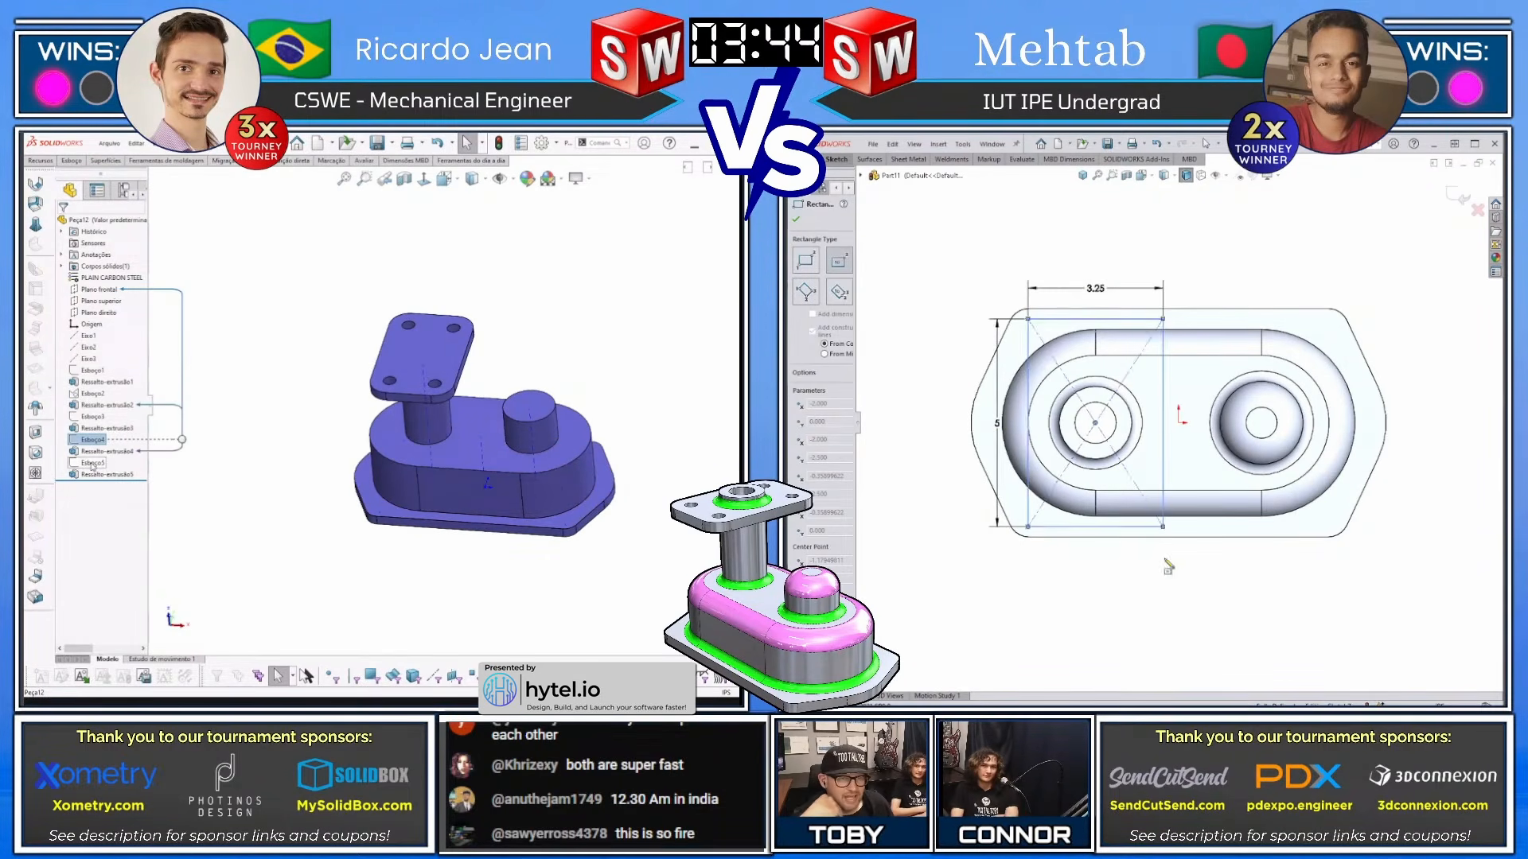
Extrude the existing 1.75 in circle sketch again, and round the rectangle's corners at 0.75 in in the other session
{"action": "left_click", "coordinate": [93, 464]}
{"action": "left_click", "coordinate": [92, 442]}
{"action": "scroll", "coordinate": [348, 432], "scroll_direction": "up", "scroll_amount": 1}
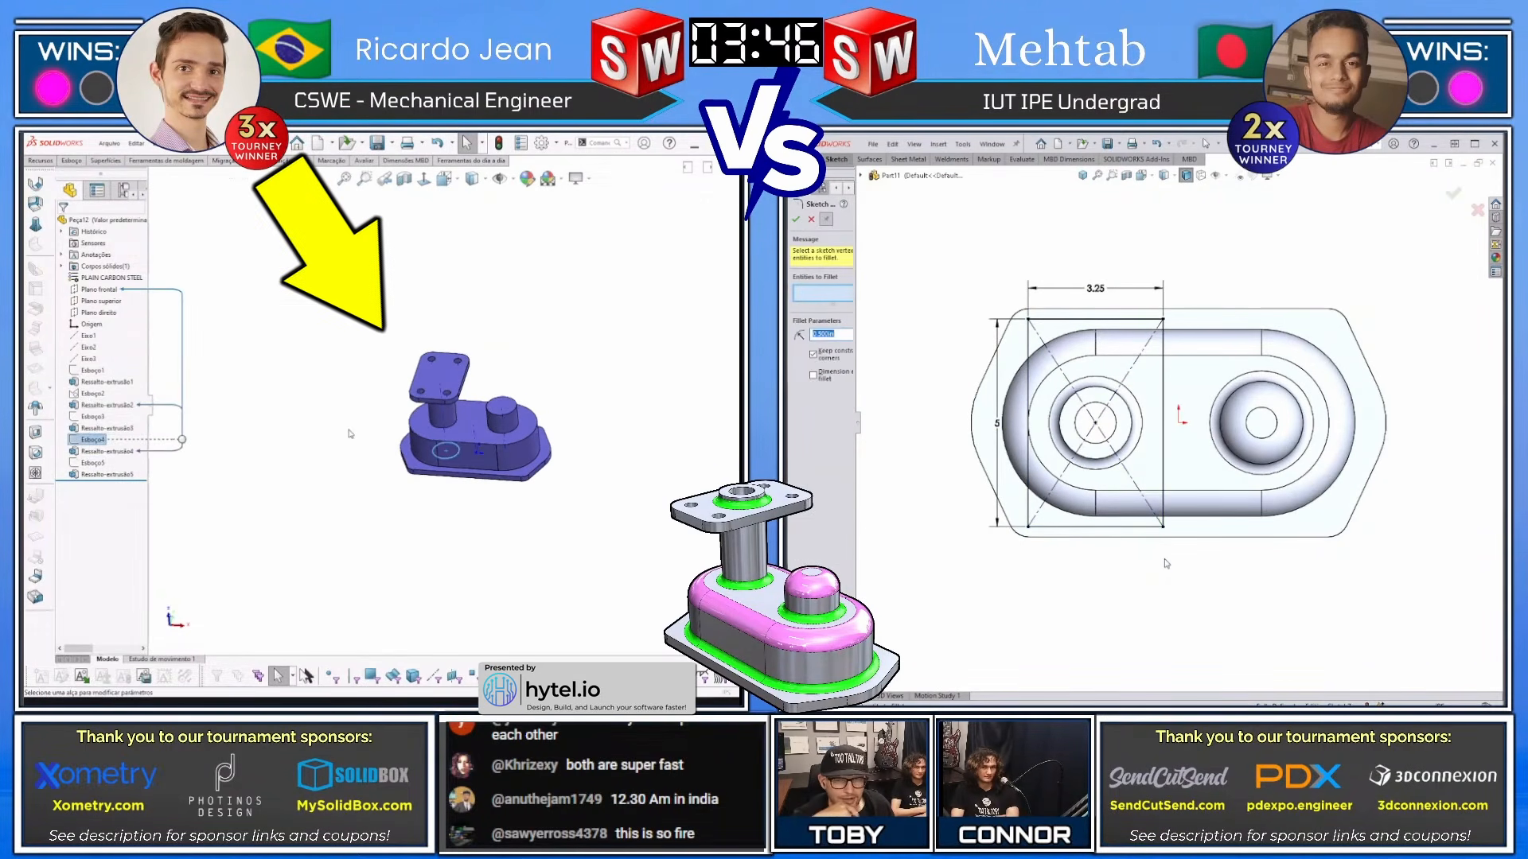
{"action": "key", "text": "e"}
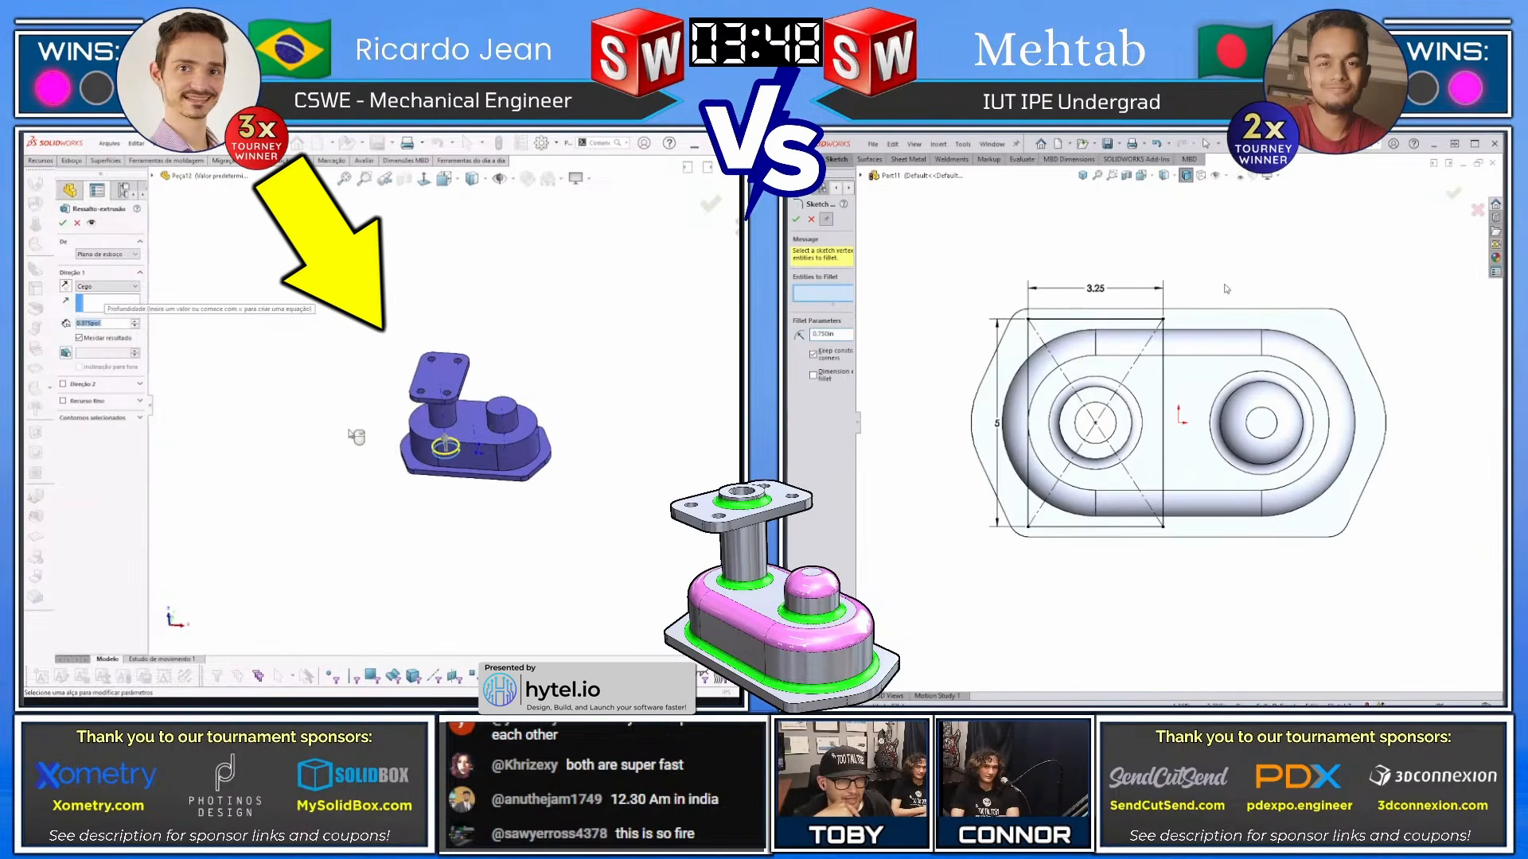
{"action": "right_click", "coordinate": [355, 436]}
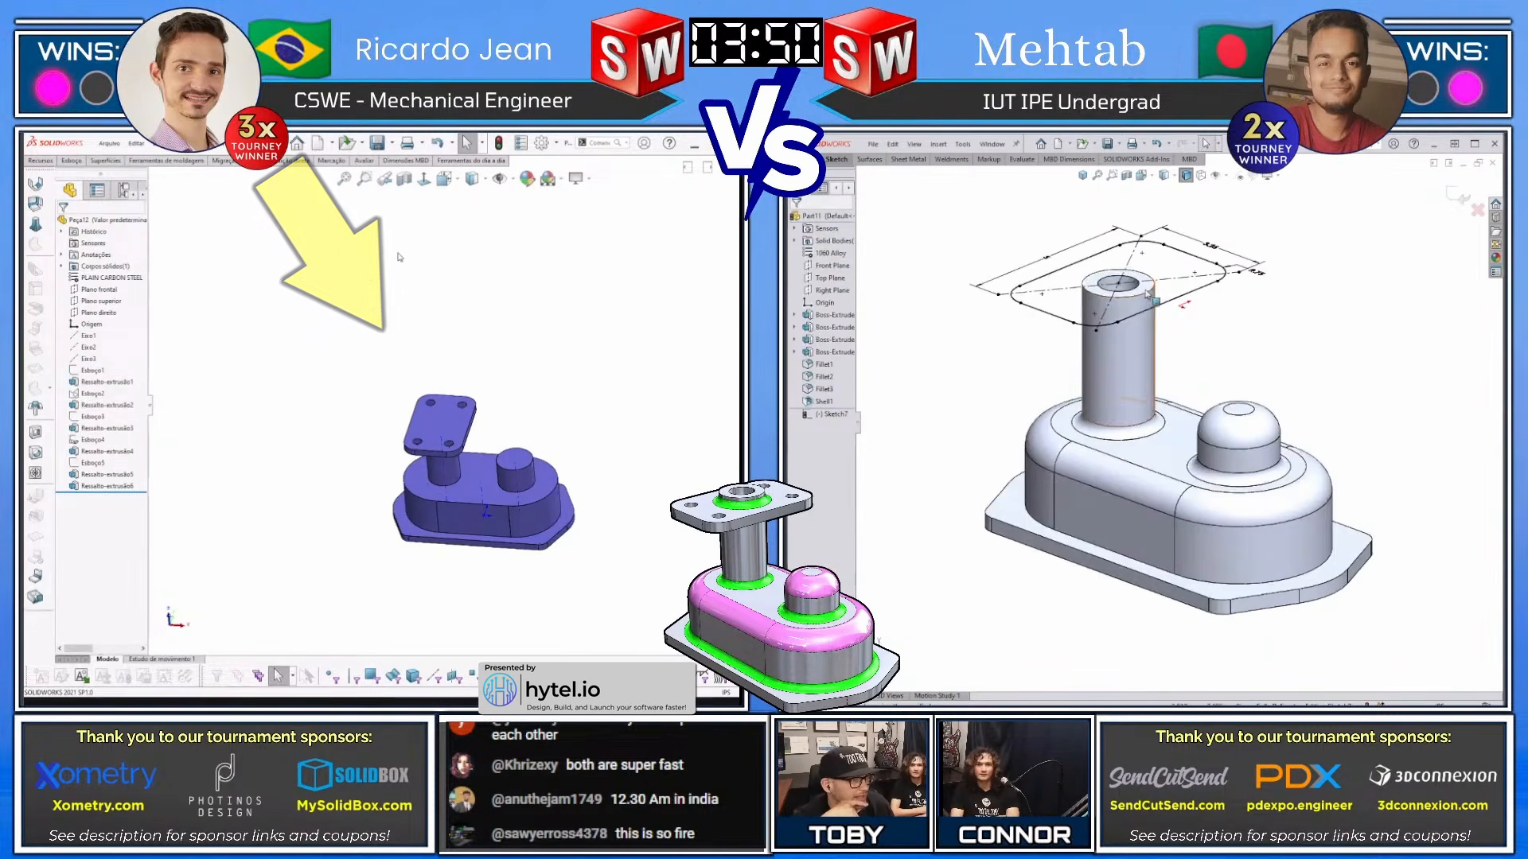
Start extruding the rounded rectangle at the hollow post's top from a 0.375 in offset
{"action": "key", "text": "f"}
{"action": "key", "text": "e"}
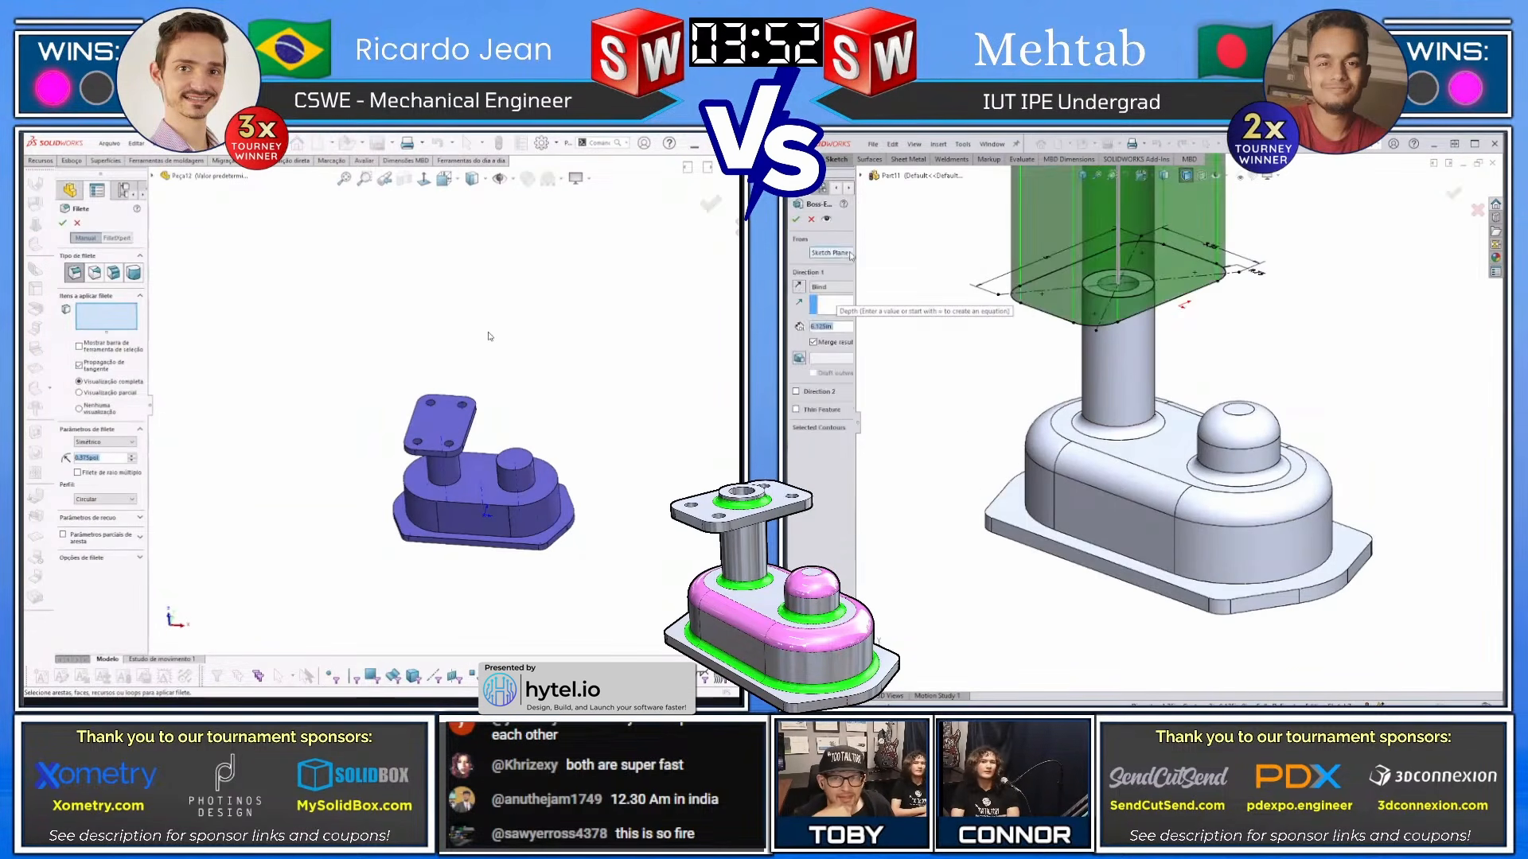
{"action": "left_click", "coordinate": [848, 254]}
{"action": "left_click", "coordinate": [847, 288]}
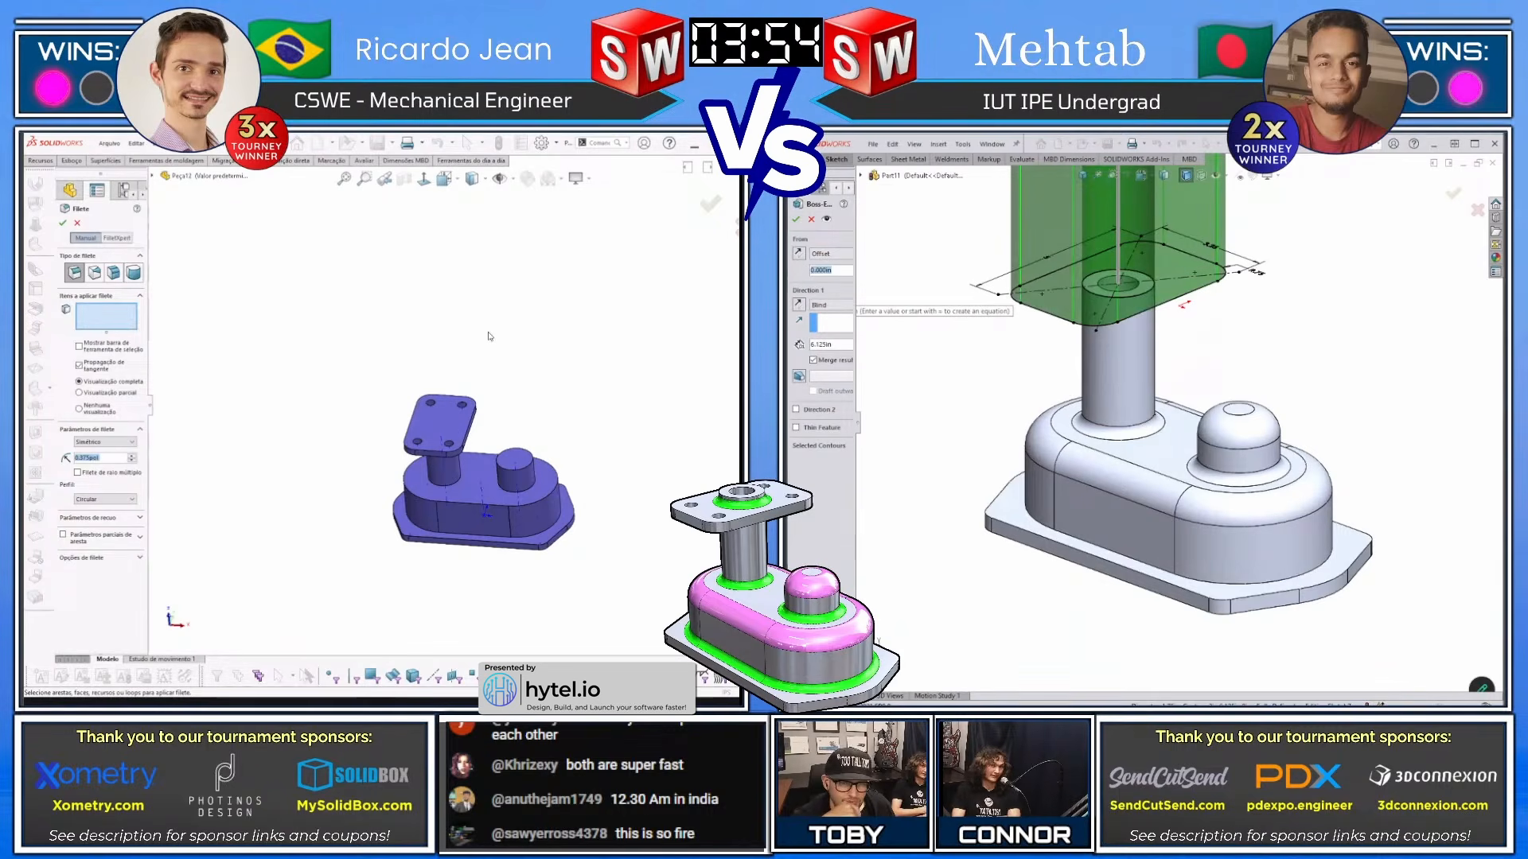
{"action": "scroll", "coordinate": [472, 412], "scroll_direction": "down", "scroll_amount": 1}
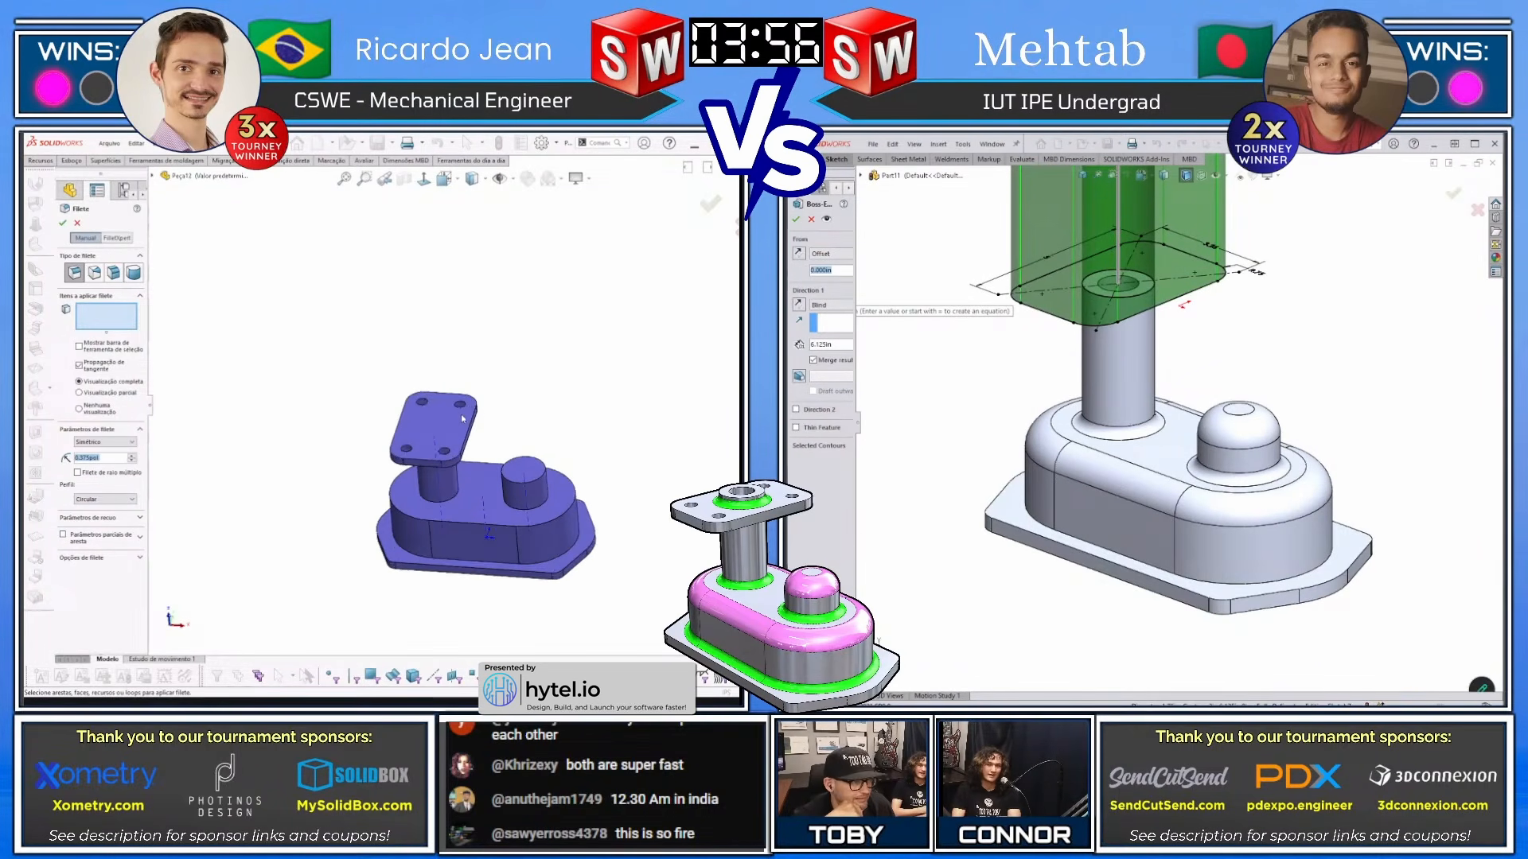
{"action": "left_click", "coordinate": [454, 423]}
{"action": "key", "text": "Escape"}
{"action": "type", "text": "0.375"}
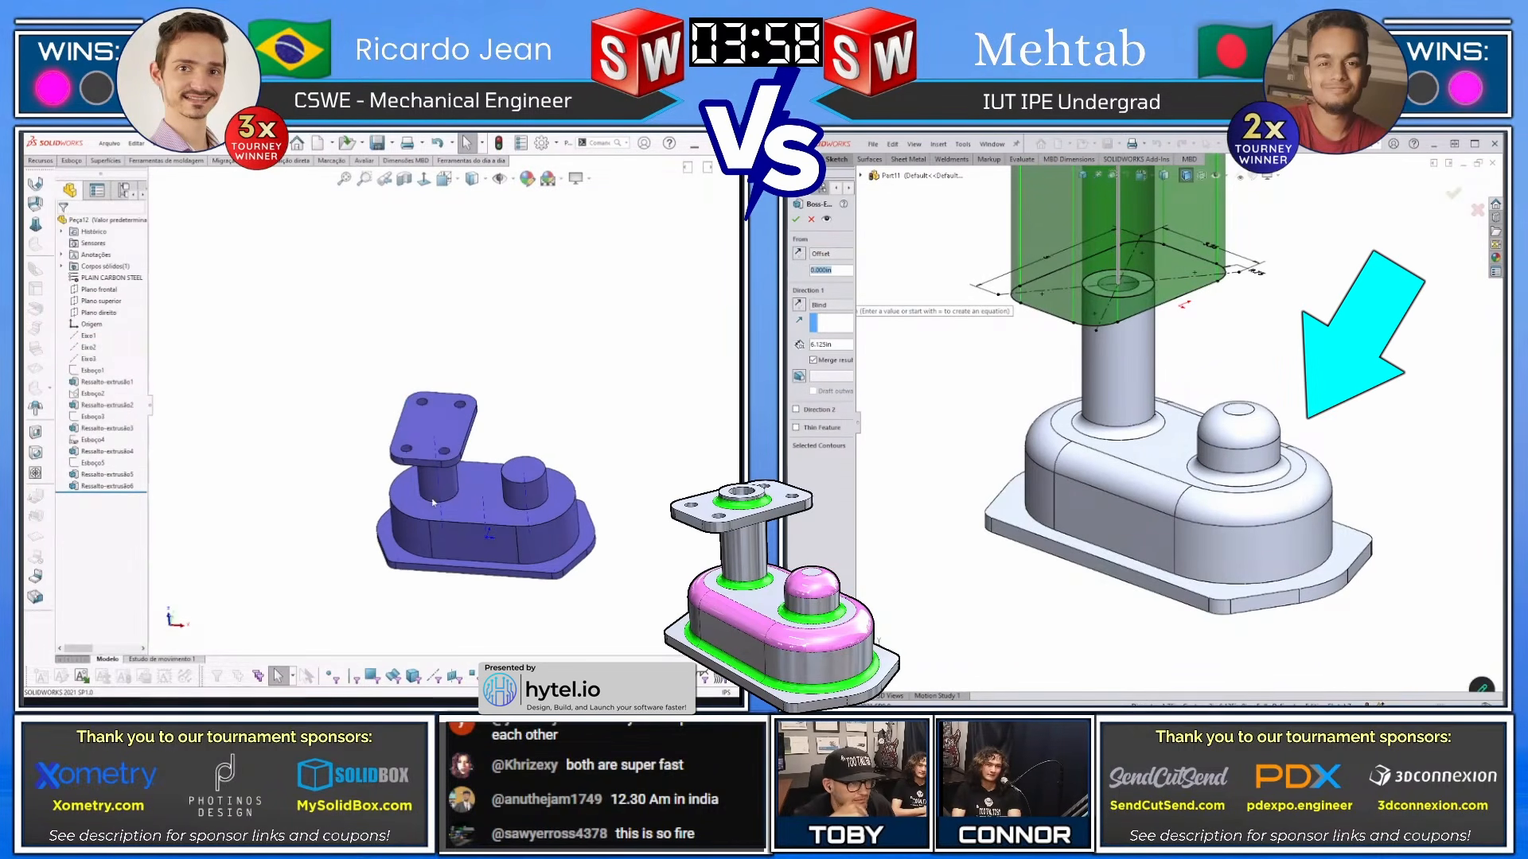
{"action": "key", "text": "Return"}
Reverse the rounded rectangle's extrusion to complete the plate, and edit the second circle extrusion in the other session
{"action": "middle_click_drag", "start_coordinate": [395, 383], "coordinate": [406, 383]}
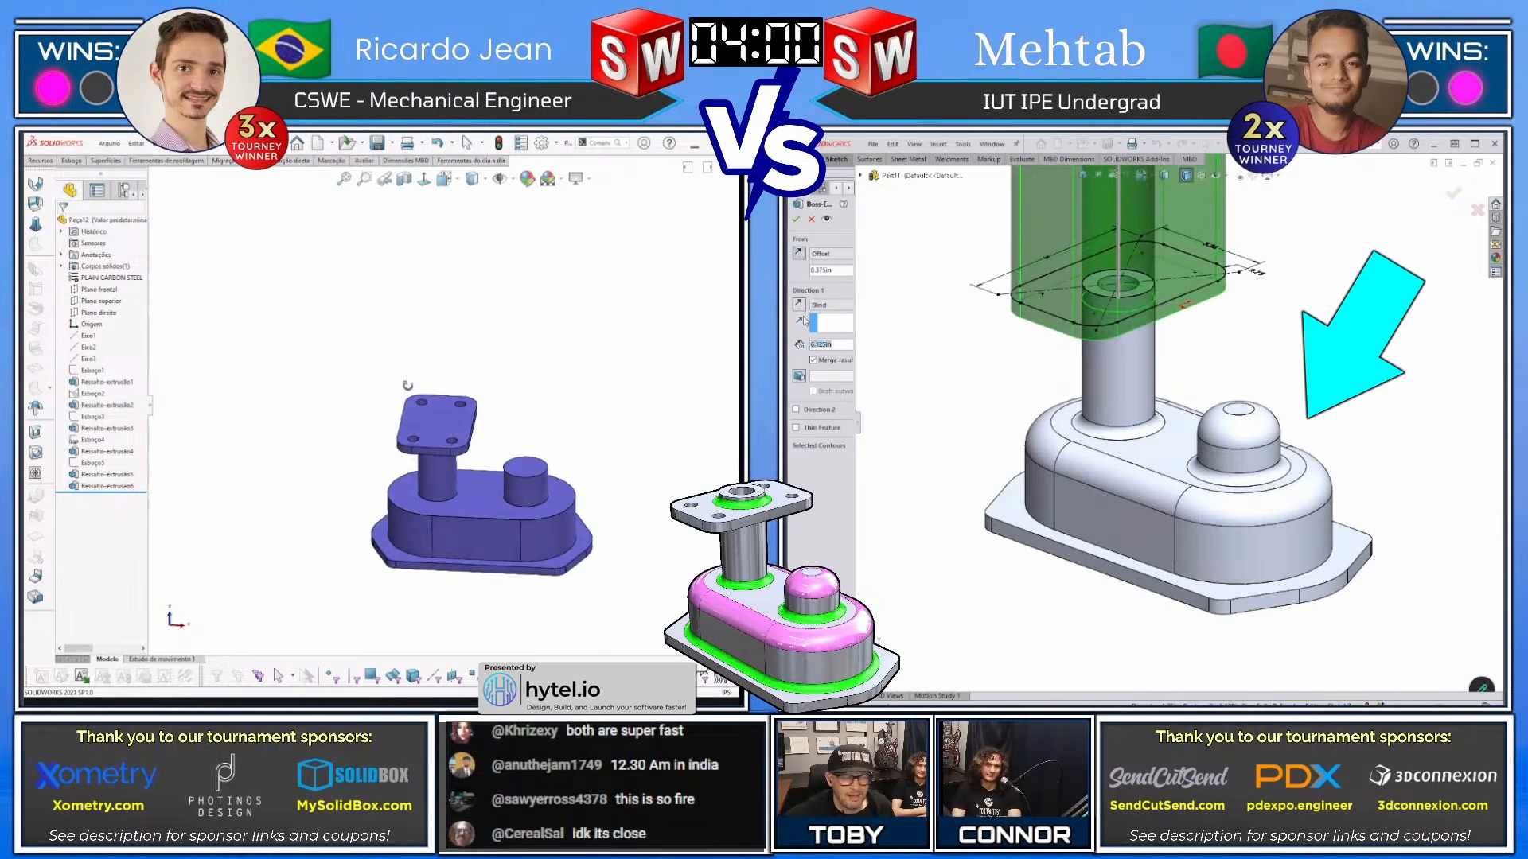
{"action": "left_click", "coordinate": [799, 304]}
{"action": "left_click", "coordinate": [119, 486]}
{"action": "double_click", "coordinate": [837, 344]}
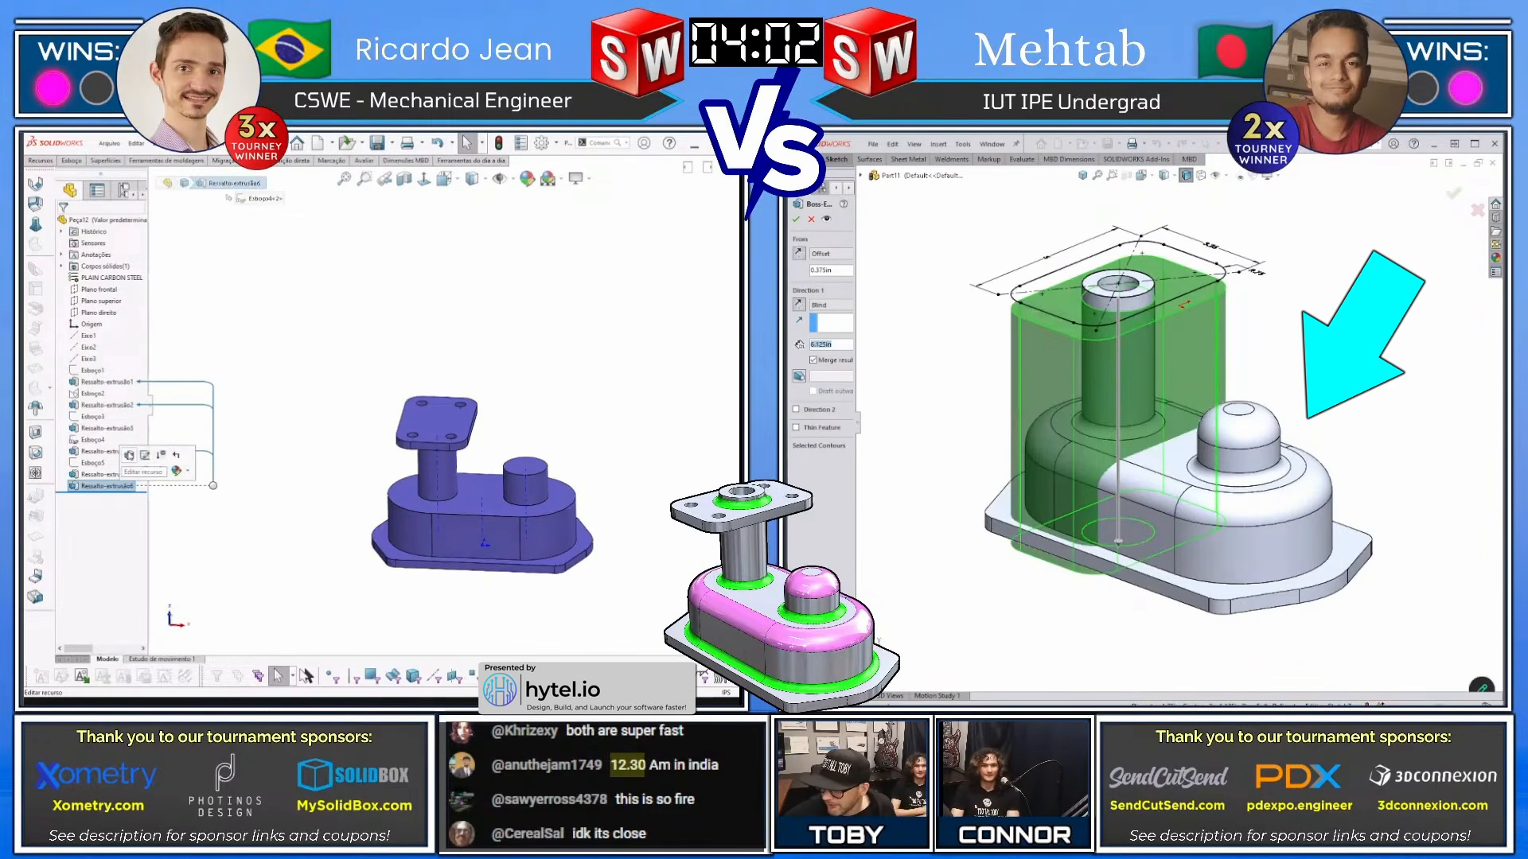
{"action": "left_click", "coordinate": [145, 455]}
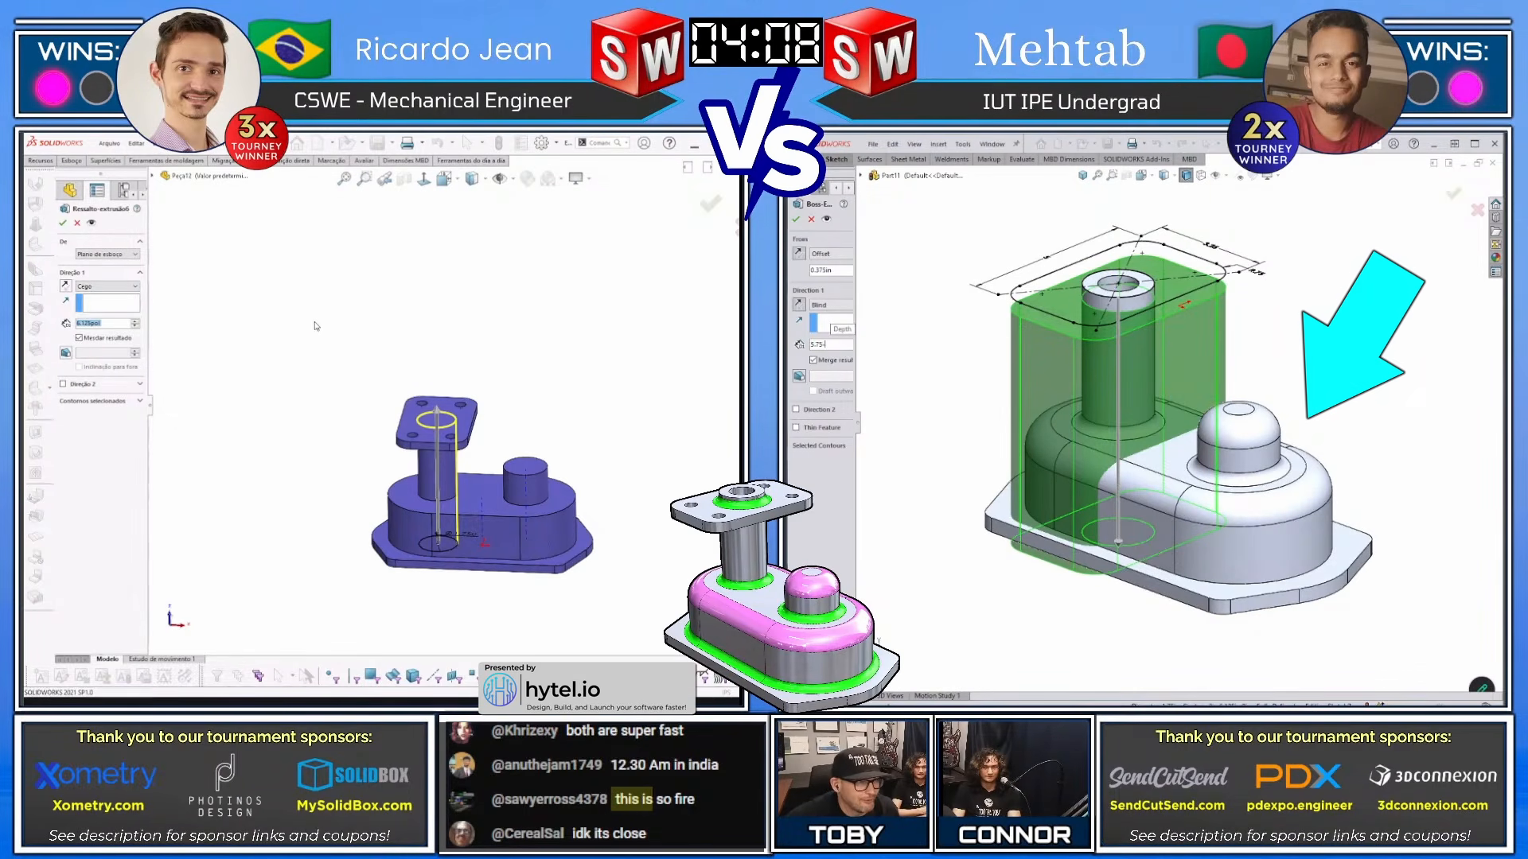
{"action": "key", "text": "Return"}
{"action": "key", "text": "Return"}
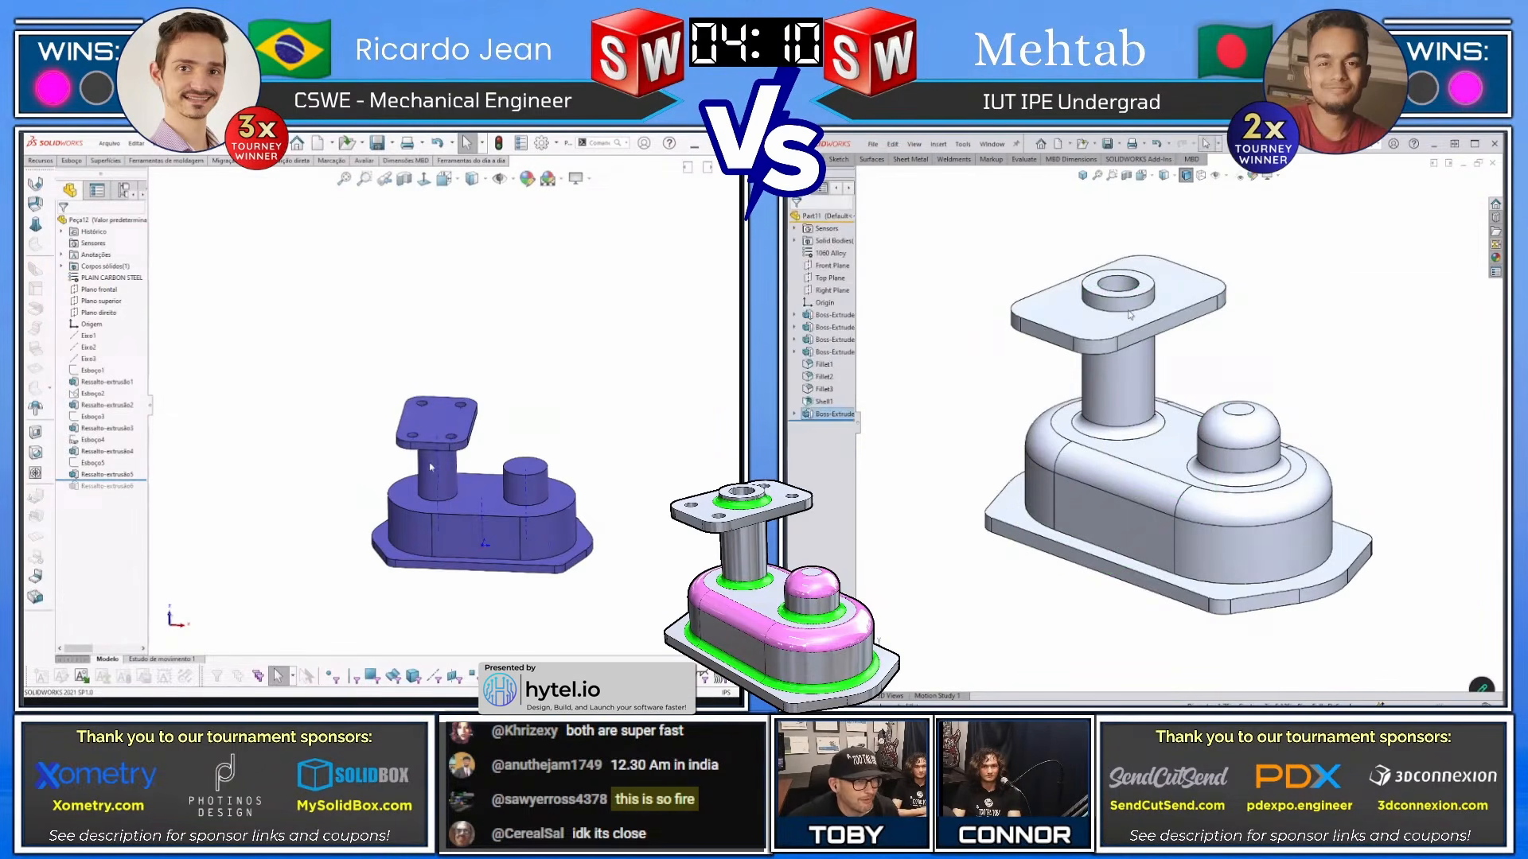
Fillet the edge where the hollow post meets the plate's upper face
{"action": "key", "text": "f"}
{"action": "left_click", "coordinate": [430, 467]}
{"action": "left_click", "coordinate": [1130, 311]}
{"action": "middle_click_drag", "start_coordinate": [431, 467], "coordinate": [429, 434]}
{"action": "key", "text": "Return"}
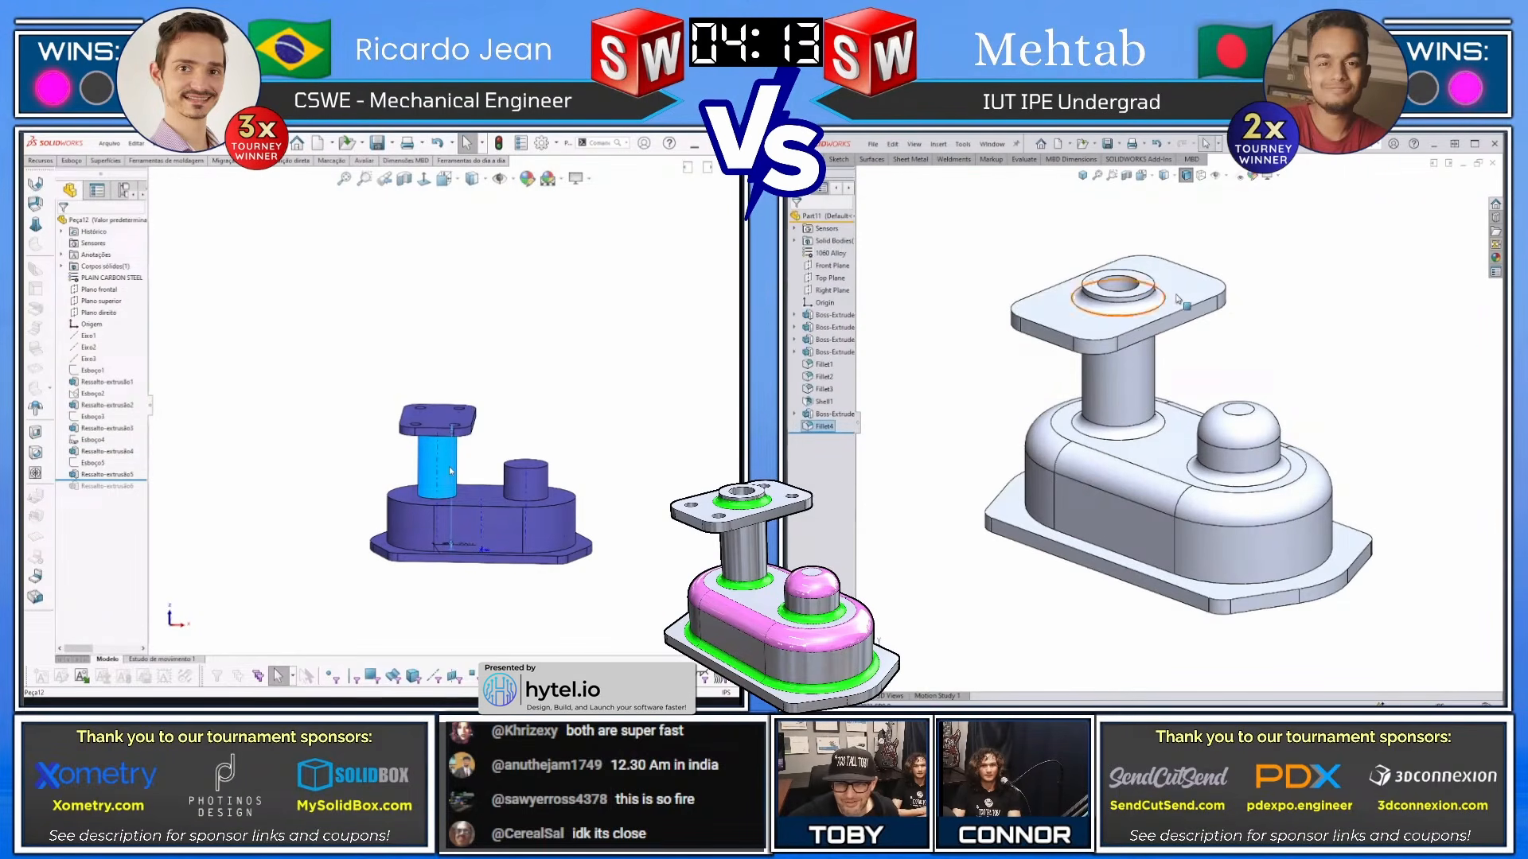
{"action": "left_click", "coordinate": [346, 339]}
Sketch two 0.5 in diameter circles at the corners of one end of the plate's upper face
{"action": "left_click", "coordinate": [1184, 307]}
{"action": "key", "text": "c"}
{"action": "scroll", "coordinate": [1184, 307], "scroll_direction": "up", "scroll_amount": 2}
{"action": "left_click", "coordinate": [1056, 347]}
{"action": "middle_click_drag", "start_coordinate": [365, 338], "coordinate": [361, 362]}
{"action": "type", "text": ".5"}
{"action": "key", "text": "Return"}
{"action": "left_click", "coordinate": [1120, 347]}
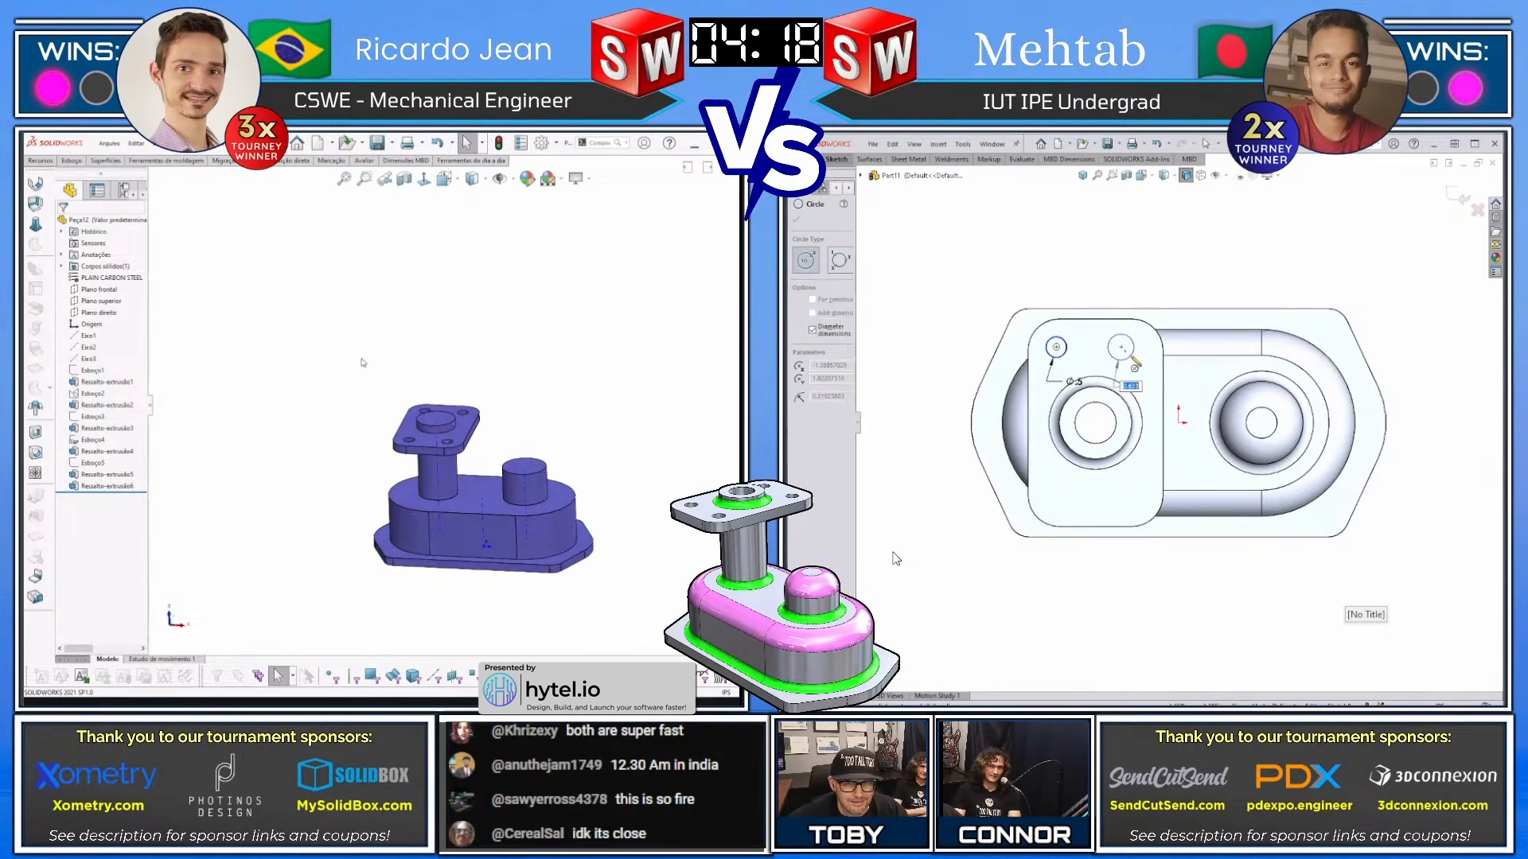
{"action": "type", "text": ".5"}
{"action": "key", "text": "Return"}
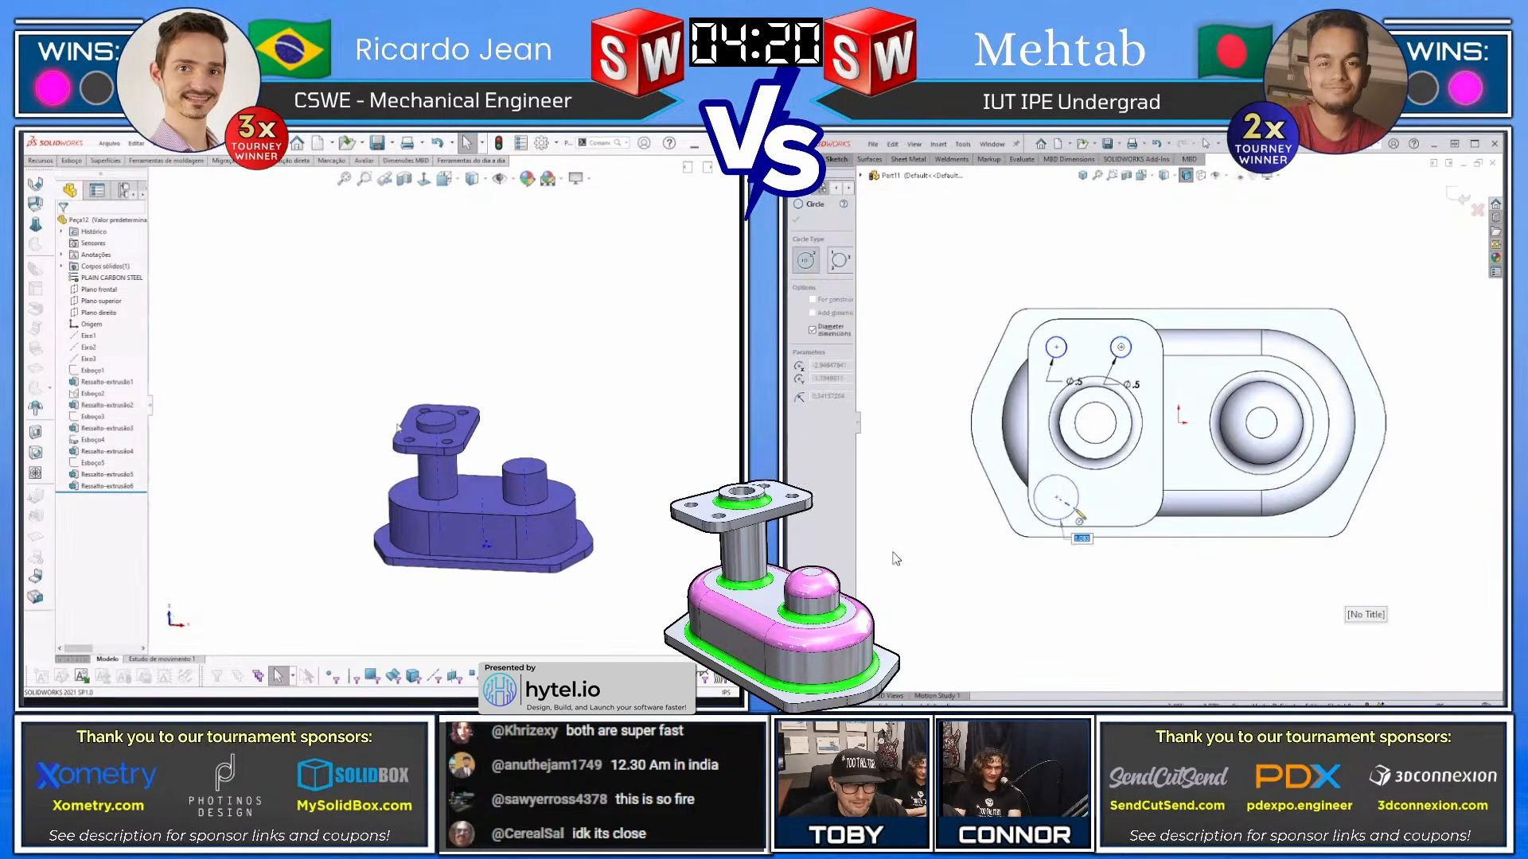
Add two more 0.5 in diameter circles at the corners of the plate's opposite end
{"action": "type", "text": ".5"}
{"action": "key", "text": "Return"}
{"action": "left_click", "coordinate": [1146, 502]}
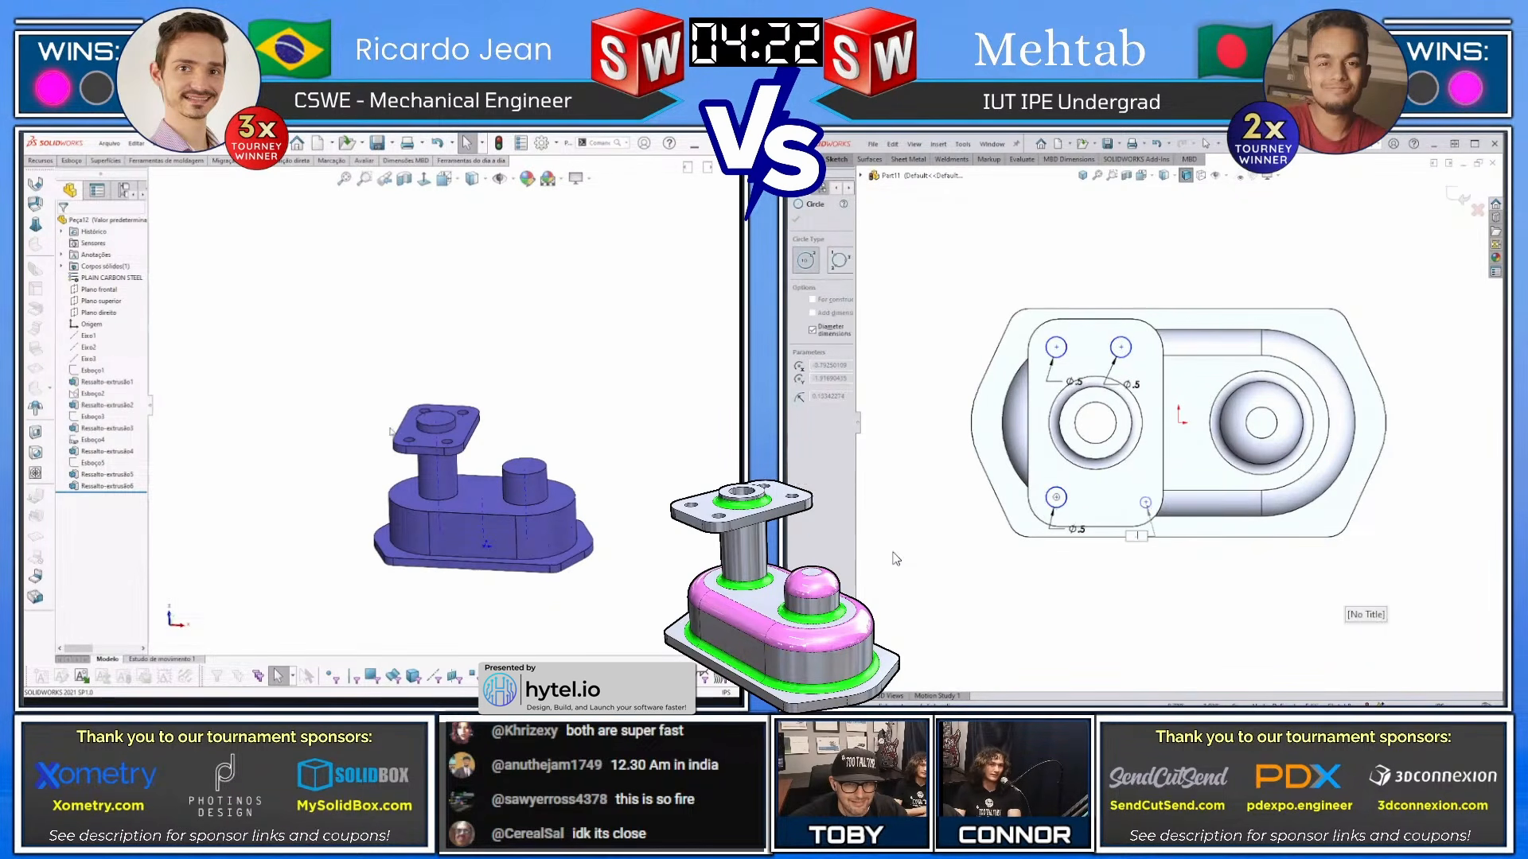
{"action": "type", "text": ".5"}
{"action": "key", "text": "Return"}
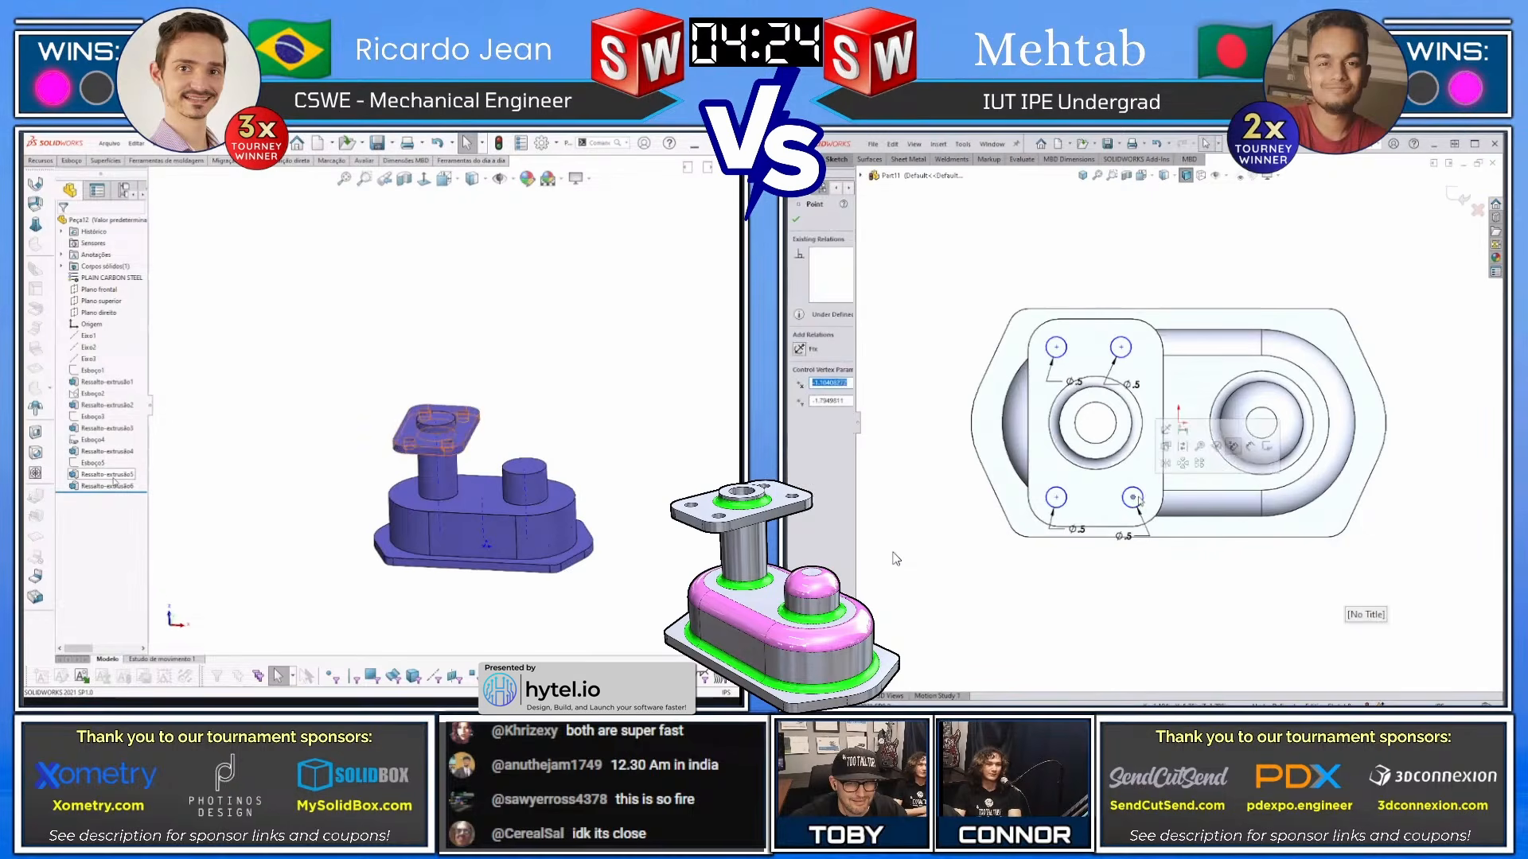
Cut the four circles through to the plate's underside, and roll back to before the plate extrusion in the other session
{"action": "key", "text": "c"}
{"action": "left_click", "coordinate": [114, 480]}
{"action": "left_click", "coordinate": [151, 455]}
{"action": "middle_click_drag", "start_coordinate": [1139, 501], "coordinate": [1155, 339]}
{"action": "left_click", "coordinate": [1147, 336]}
{"action": "key", "text": "Return"}
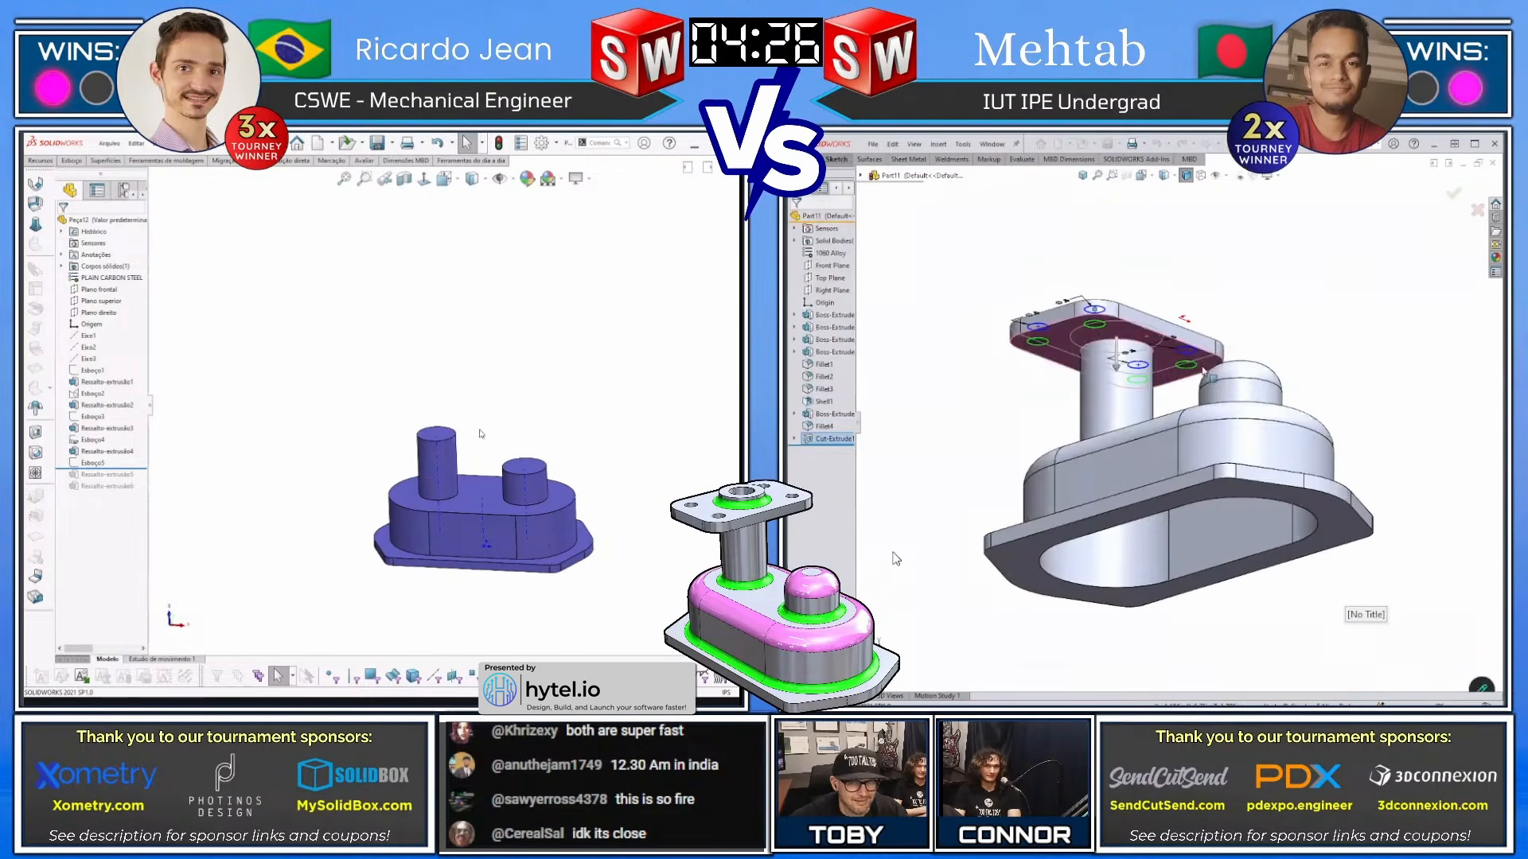
{"action": "scroll", "coordinate": [1205, 370], "scroll_direction": "up", "scroll_amount": 3}
{"action": "key", "text": "ctrl+7"}
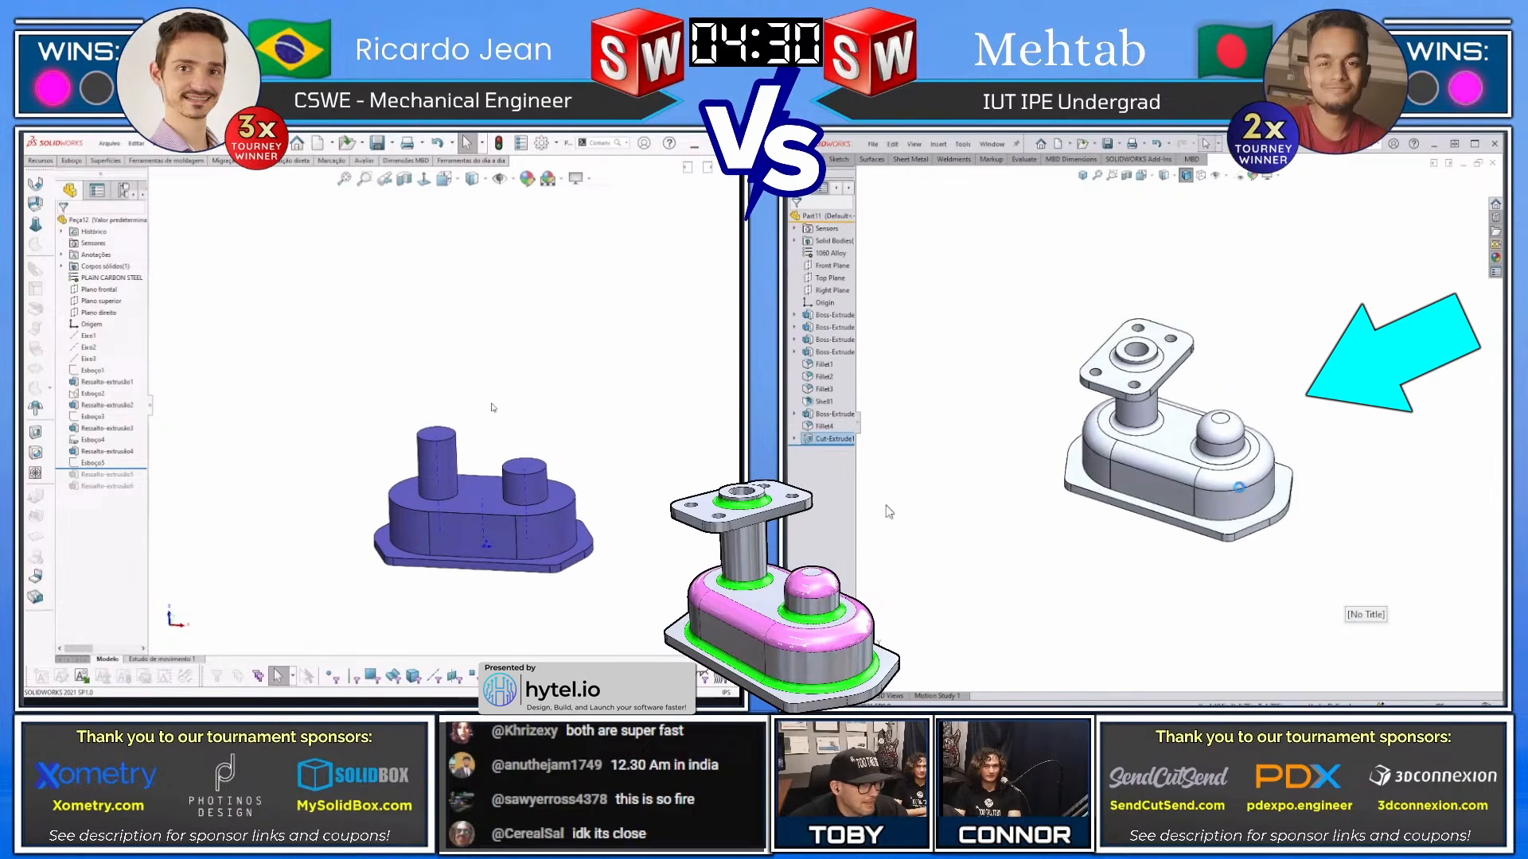
Shell the base and posts at 0.375 in, opening both post tops and the underside, and evaluate mass properties in the other session
{"action": "key", "text": "m"}
{"action": "right_click_drag", "start_coordinate": [494, 398], "coordinate": [434, 422]}
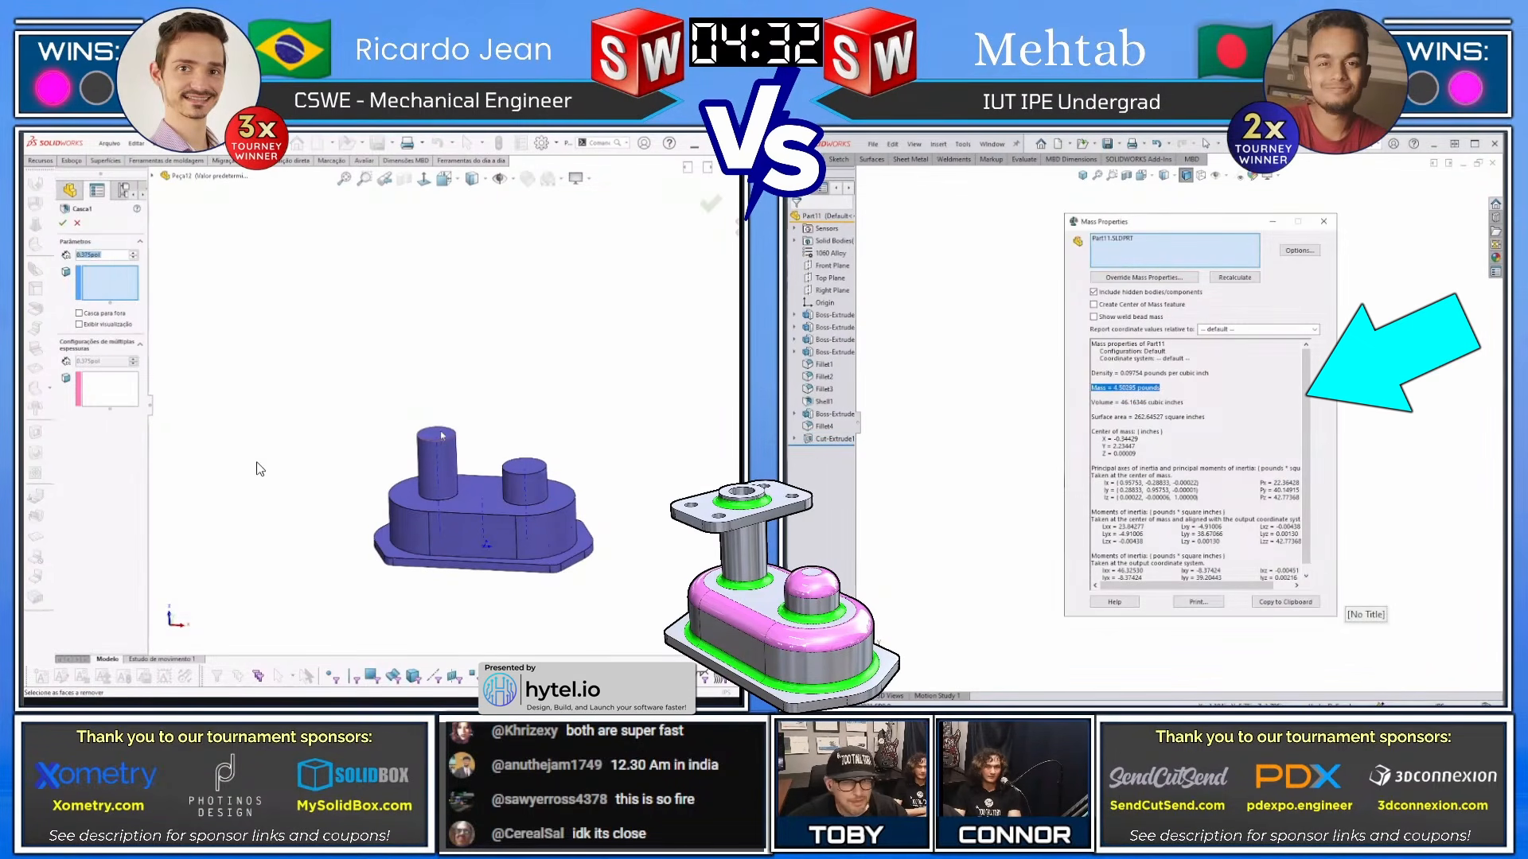
{"action": "left_click", "coordinate": [529, 466]}
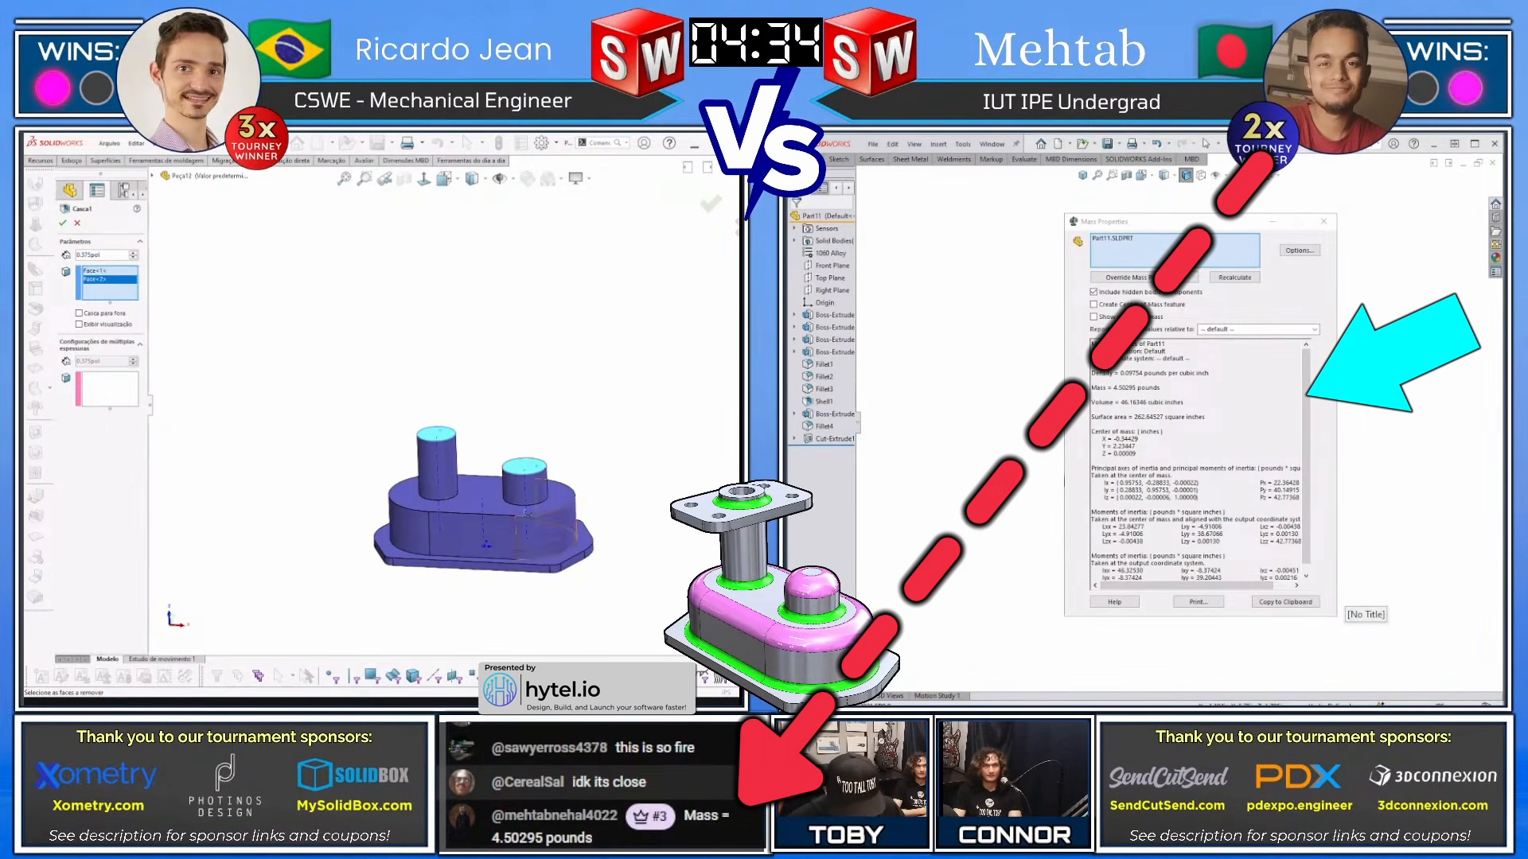
{"action": "middle_click_drag", "start_coordinate": [528, 478], "coordinate": [531, 528]}
{"action": "left_click", "coordinate": [532, 543]}
{"action": "key", "text": "Return"}
Fillet the short post's top face at 0.625 in ahead of the shell, and close the mass properties in the other session
{"action": "middle_click_drag", "start_coordinate": [456, 493], "coordinate": [437, 547]}
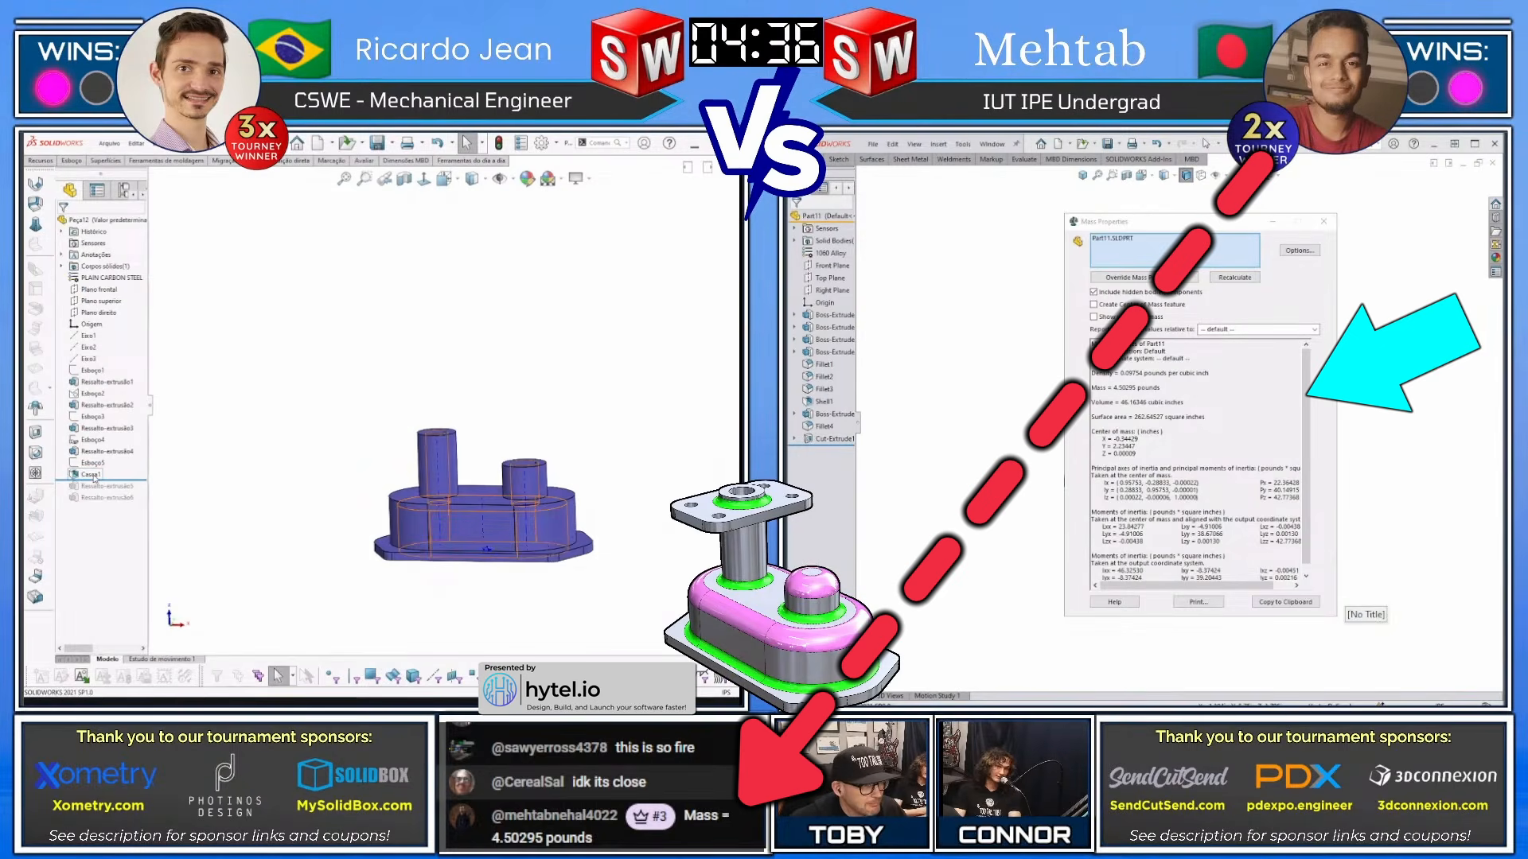
{"action": "key", "text": "f"}
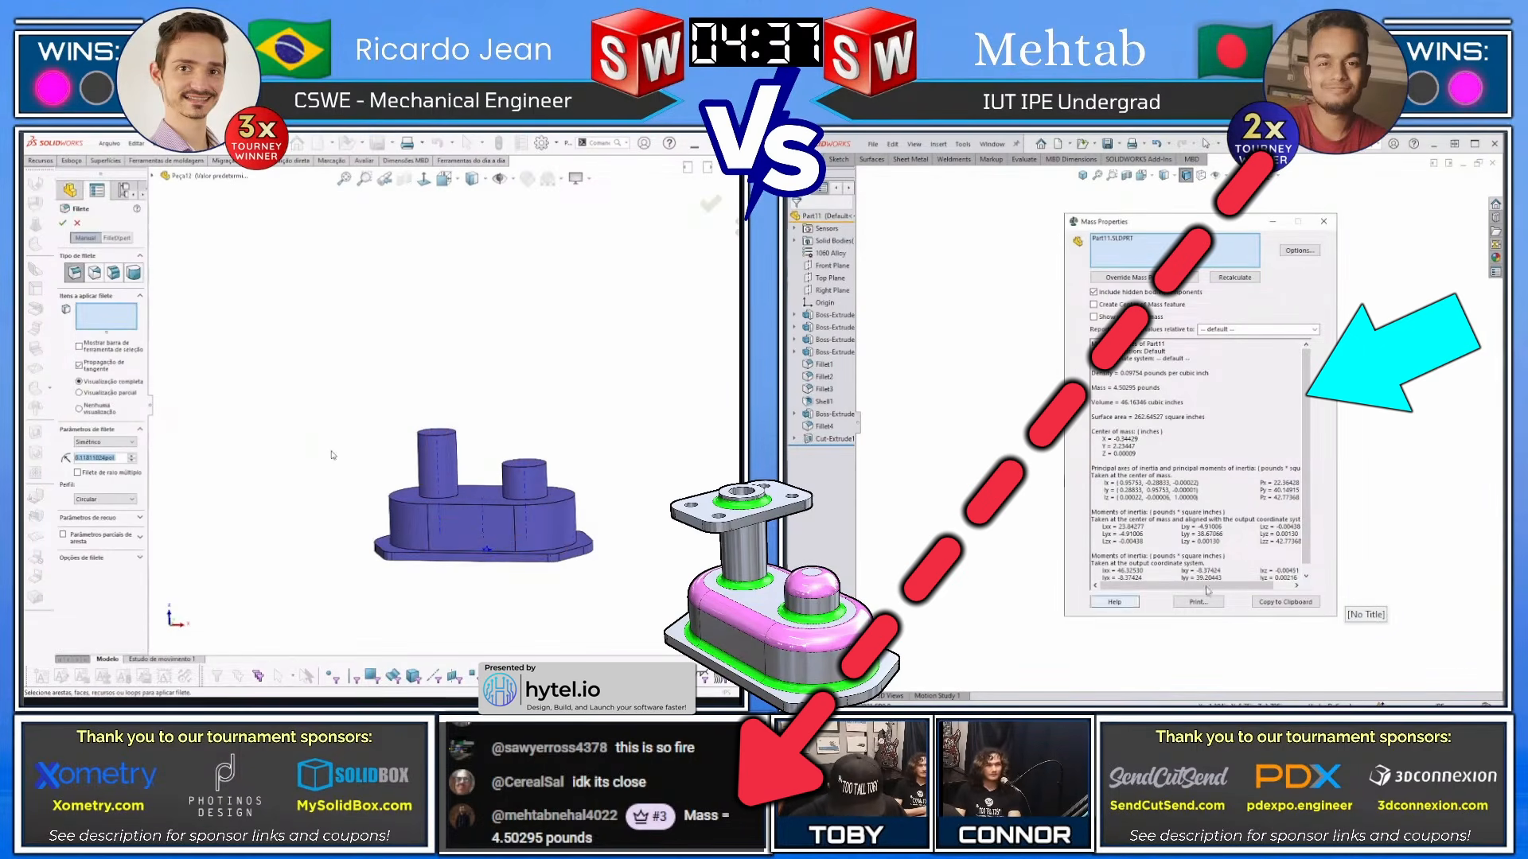
{"action": "left_click", "coordinate": [1329, 224]}
{"action": "key", "text": "BackSpace"}
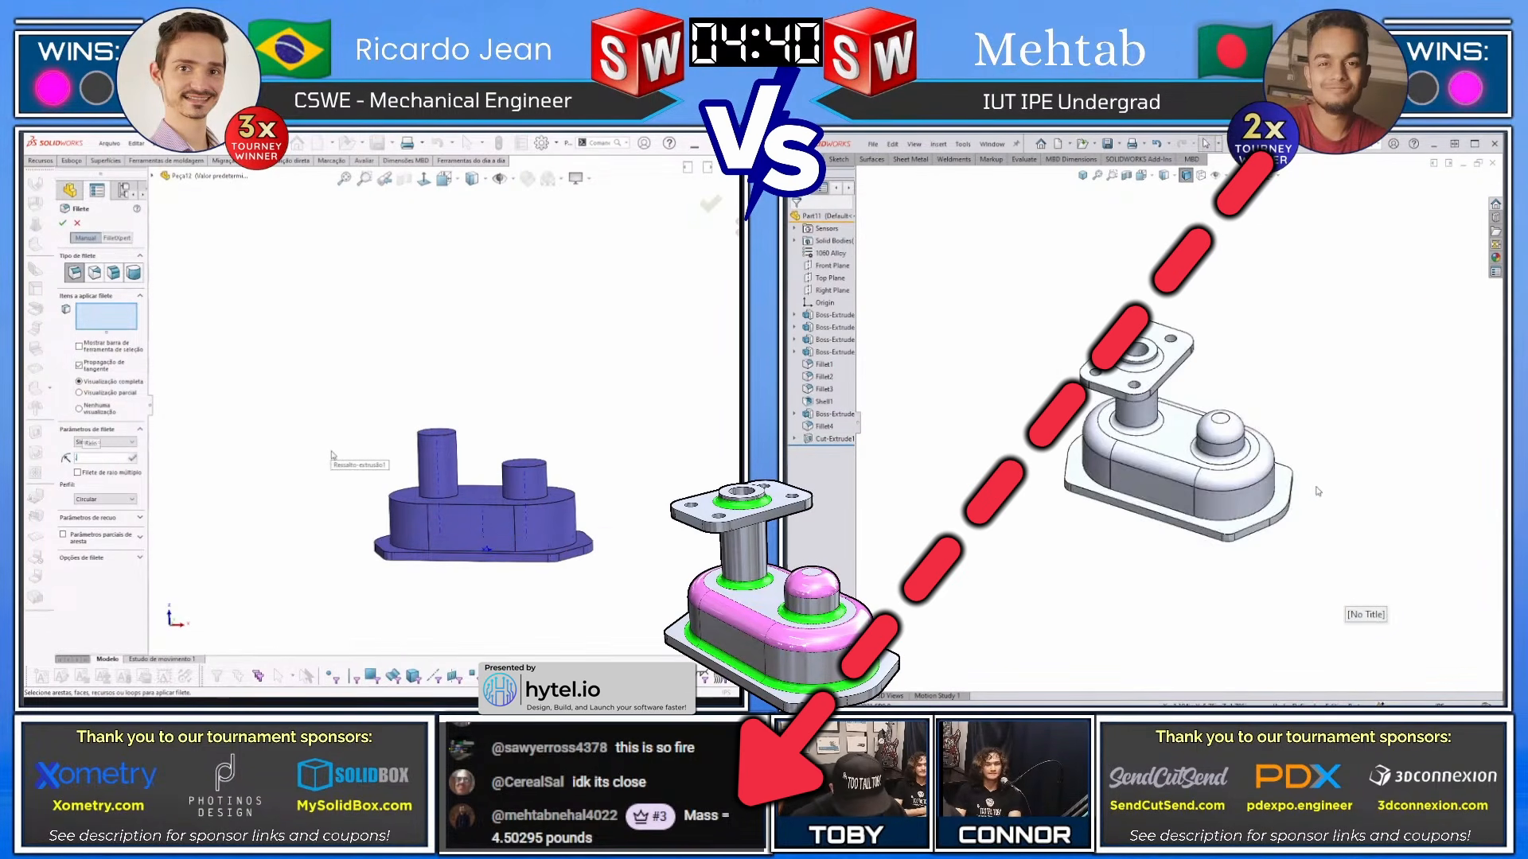
{"action": "type", "text": ".625"}
{"action": "middle_click_drag", "start_coordinate": [332, 455], "coordinate": [322, 480]}
{"action": "left_click", "coordinate": [535, 479]}
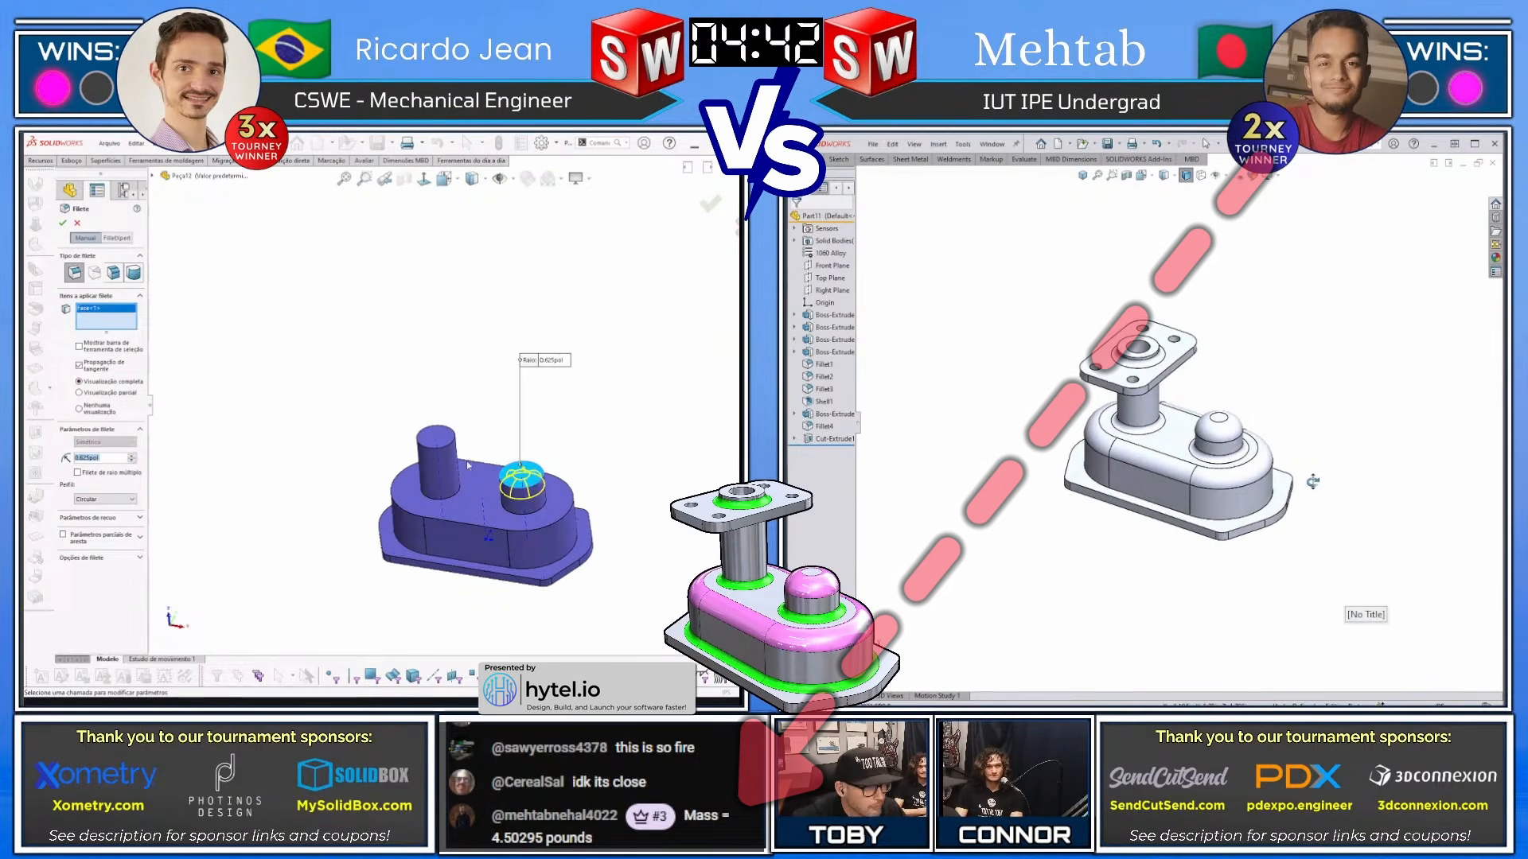
{"action": "middle_click_drag", "start_coordinate": [1313, 481], "coordinate": [1311, 387]}
{"action": "key", "text": "Return"}
Add a 0.25 in fillet around the short post's base, and one where the hollow post meets the plate's underside in the other session
{"action": "type", "text": "f.25"}
{"action": "scroll", "coordinate": [528, 522], "scroll_direction": "down", "scroll_amount": 3}
{"action": "left_click", "coordinate": [1154, 380]}
{"action": "left_click", "coordinate": [506, 508]}
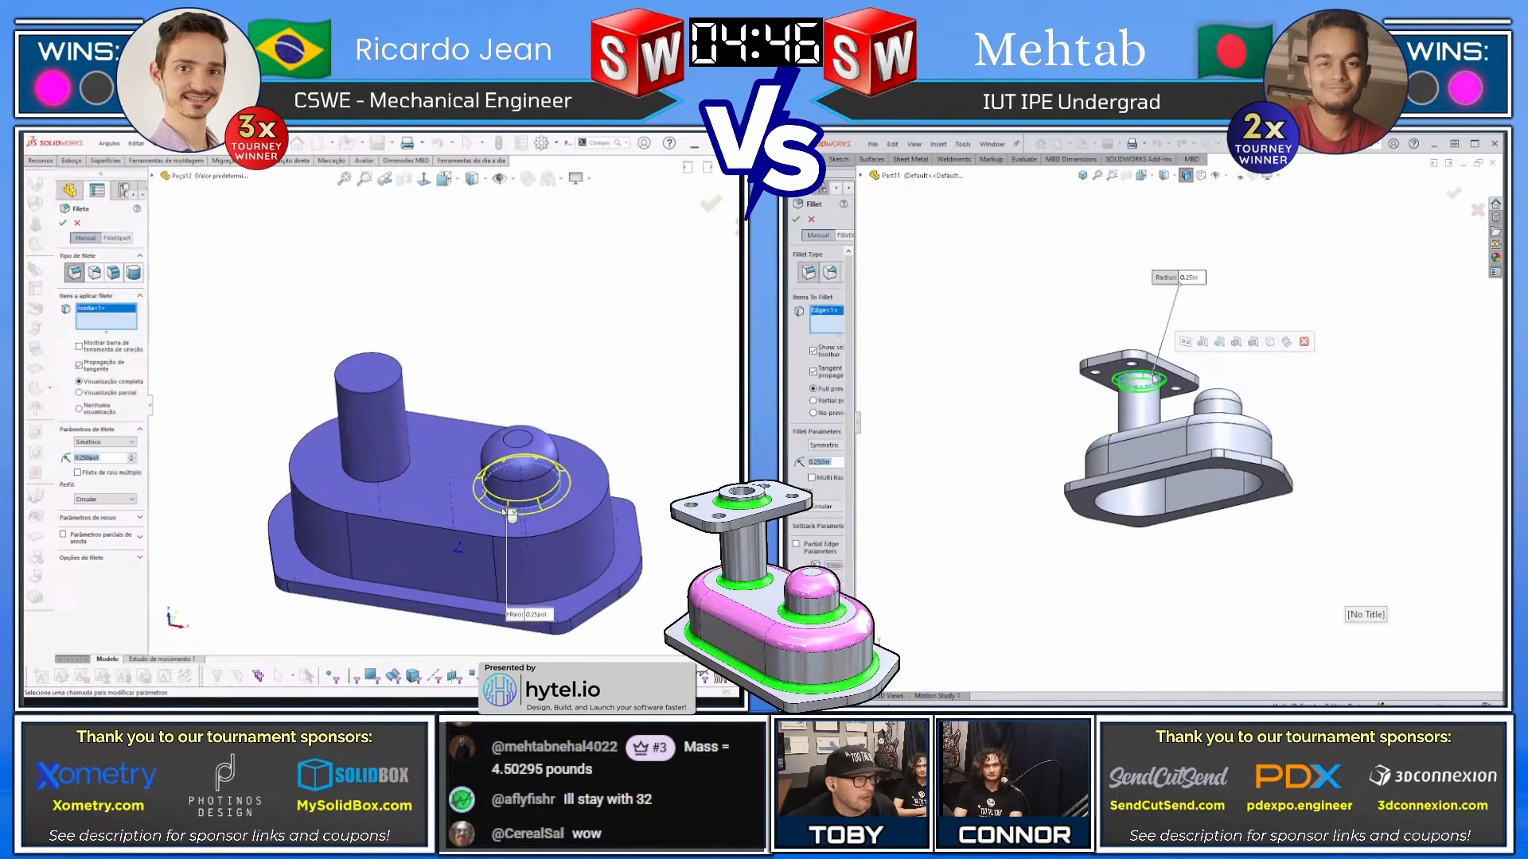
{"action": "key", "text": "Return"}
{"action": "key", "text": "f"}
{"action": "right_click", "coordinate": [1154, 381]}
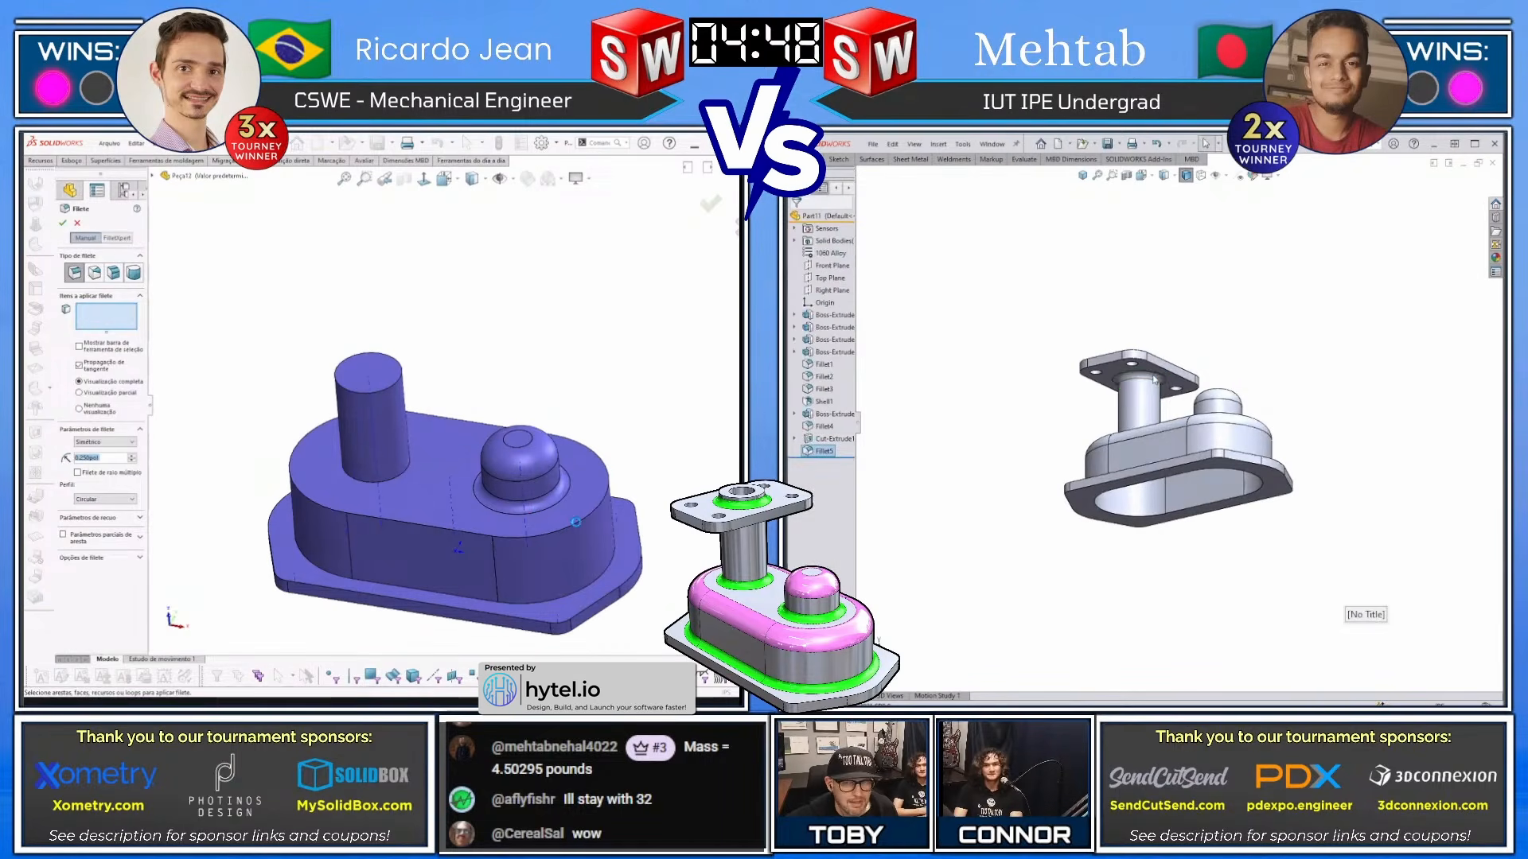
Fillet the upper edge of the slot-shaped boss
{"action": "left_click", "coordinate": [575, 524]}
{"action": "type", "text": "."}
{"action": "middle_click_drag", "start_coordinate": [1225, 495], "coordinate": [1223, 562]}
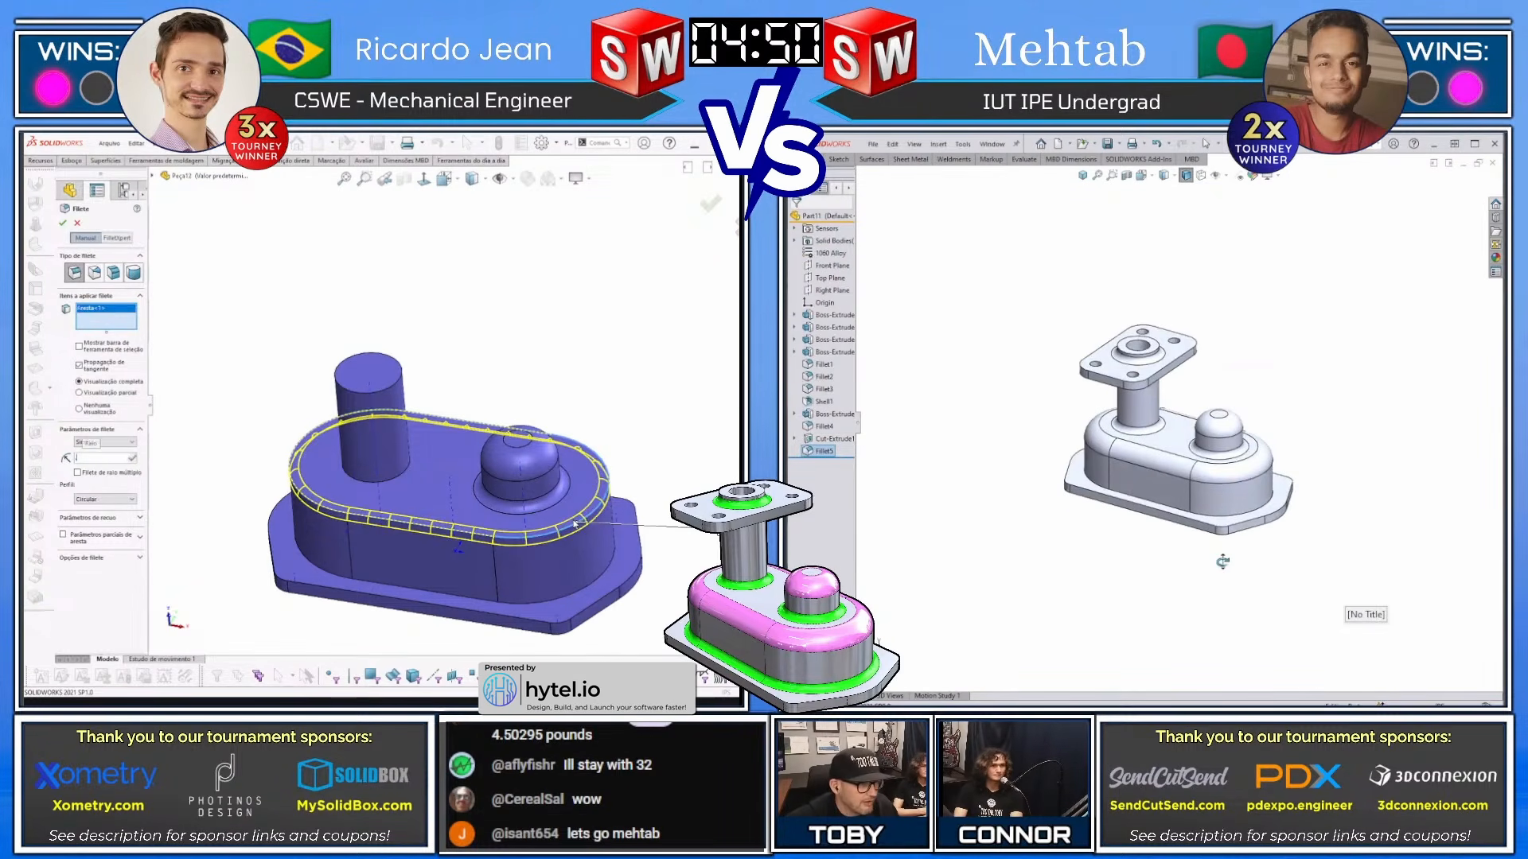
{"action": "key", "text": "Return"}
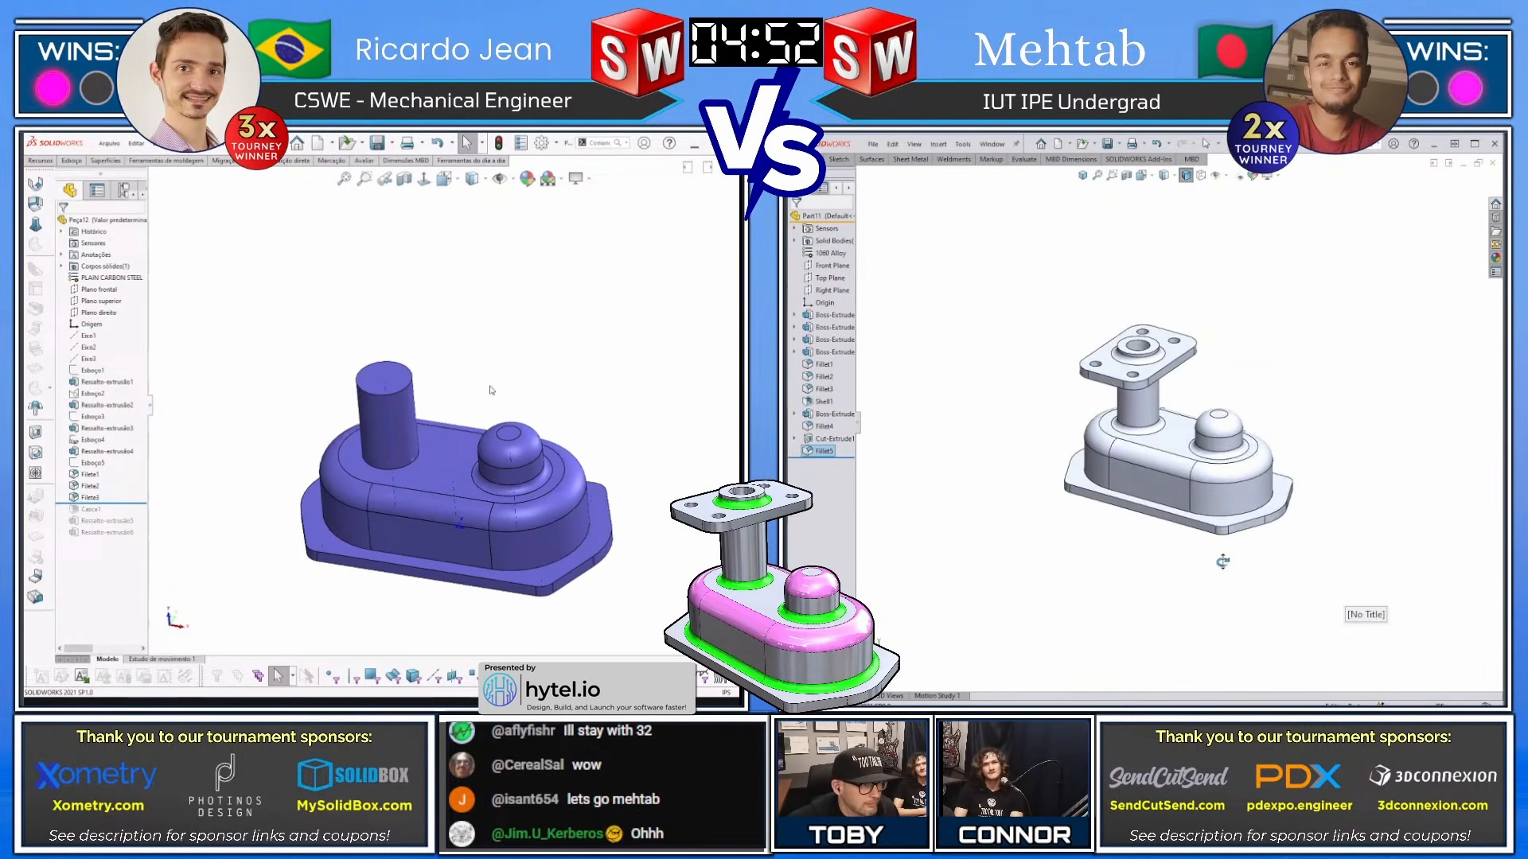
{"action": "middle_click_drag", "start_coordinate": [1223, 562], "coordinate": [1228, 607]}
{"action": "left_click_drag", "start_coordinate": [115, 503], "coordinate": [88, 502]}
Add the tall post's base edge to the 0.25 in fillet, and recheck the mass properties in the other session
{"action": "scroll", "coordinate": [1225, 525], "scroll_direction": "down", "scroll_amount": 4}
{"action": "left_click", "coordinate": [1222, 505]}
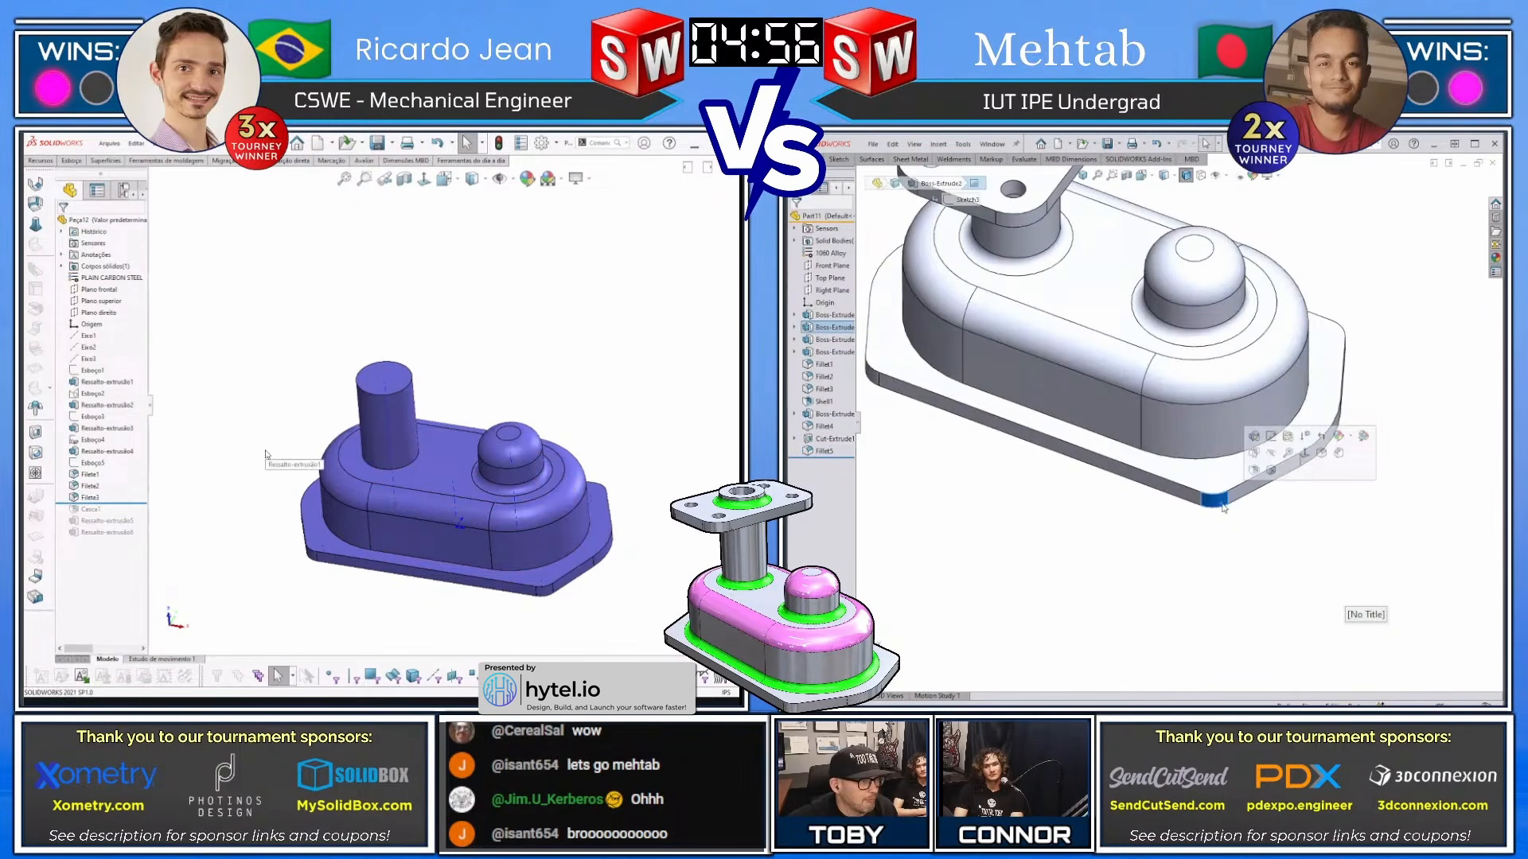
{"action": "left_click", "coordinate": [1218, 535]}
{"action": "key", "text": "m"}
{"action": "left_click", "coordinate": [528, 484]}
{"action": "left_click_drag", "start_coordinate": [1161, 388], "coordinate": [1094, 393]}
{"action": "left_click", "coordinate": [538, 449]}
{"action": "left_click", "coordinate": [412, 464]}
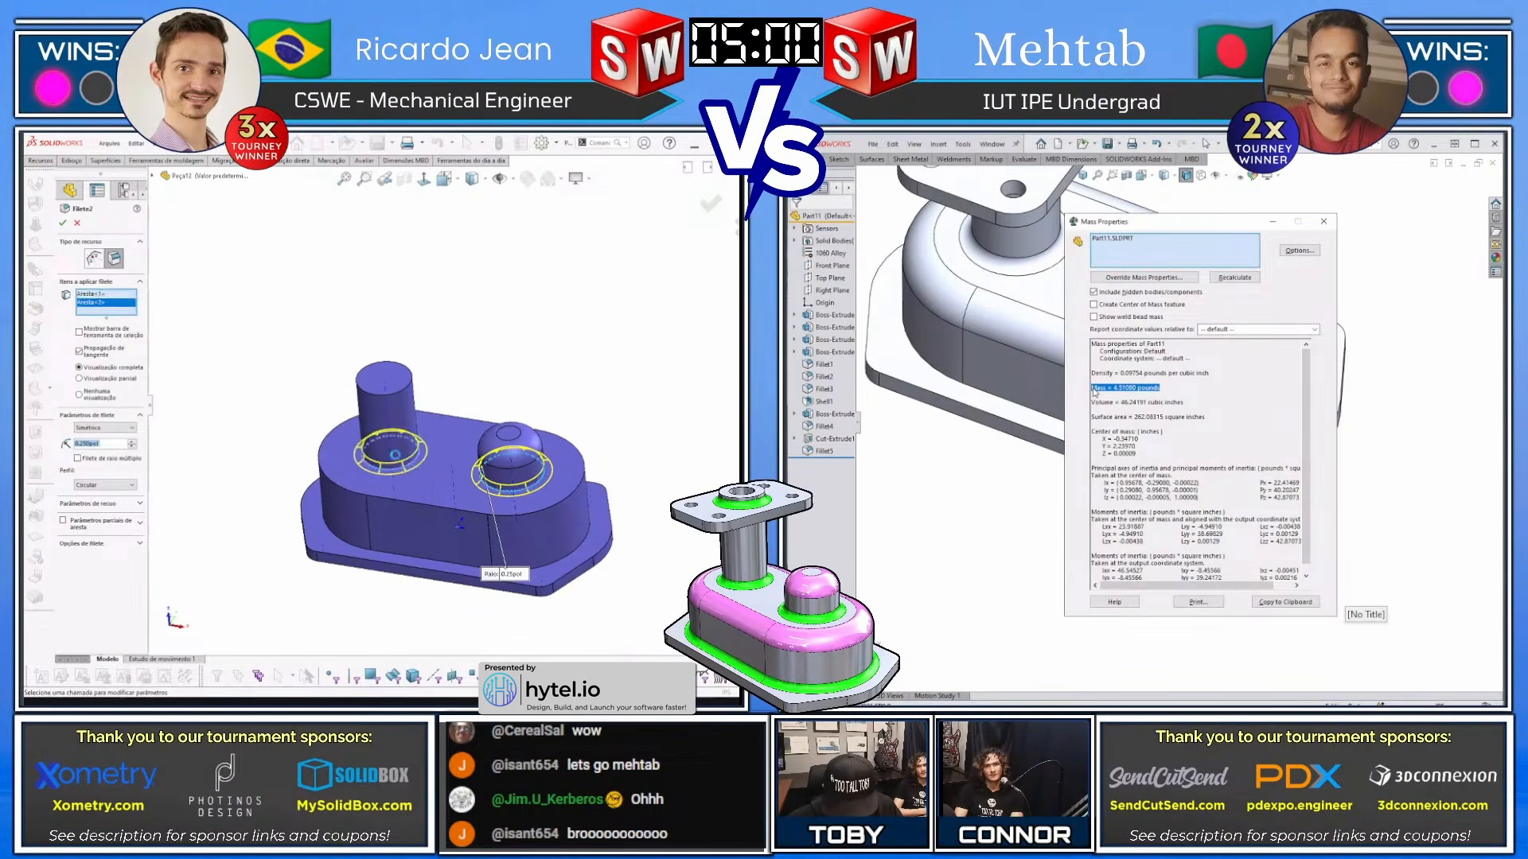
{"action": "key", "text": "Return"}
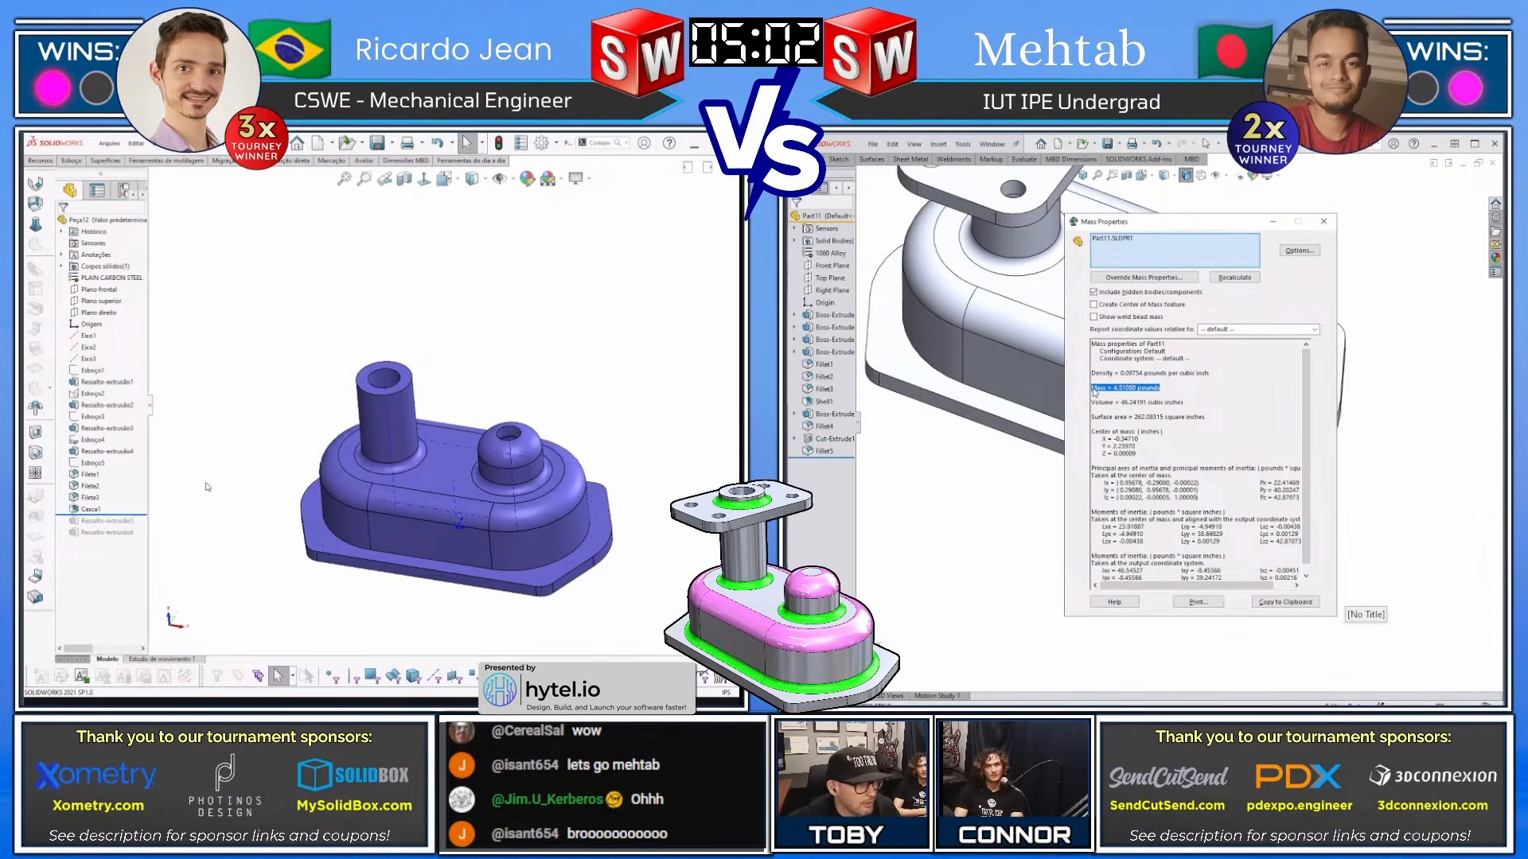
{"action": "left_click", "coordinate": [1324, 222]}
Review the four-hole plate sketch and roll the model forward to include the plate extrusion after the shell
{"action": "left_click_drag", "start_coordinate": [139, 526], "coordinate": [140, 467]}
{"action": "scroll", "coordinate": [396, 383], "scroll_direction": "down", "scroll_amount": 3}
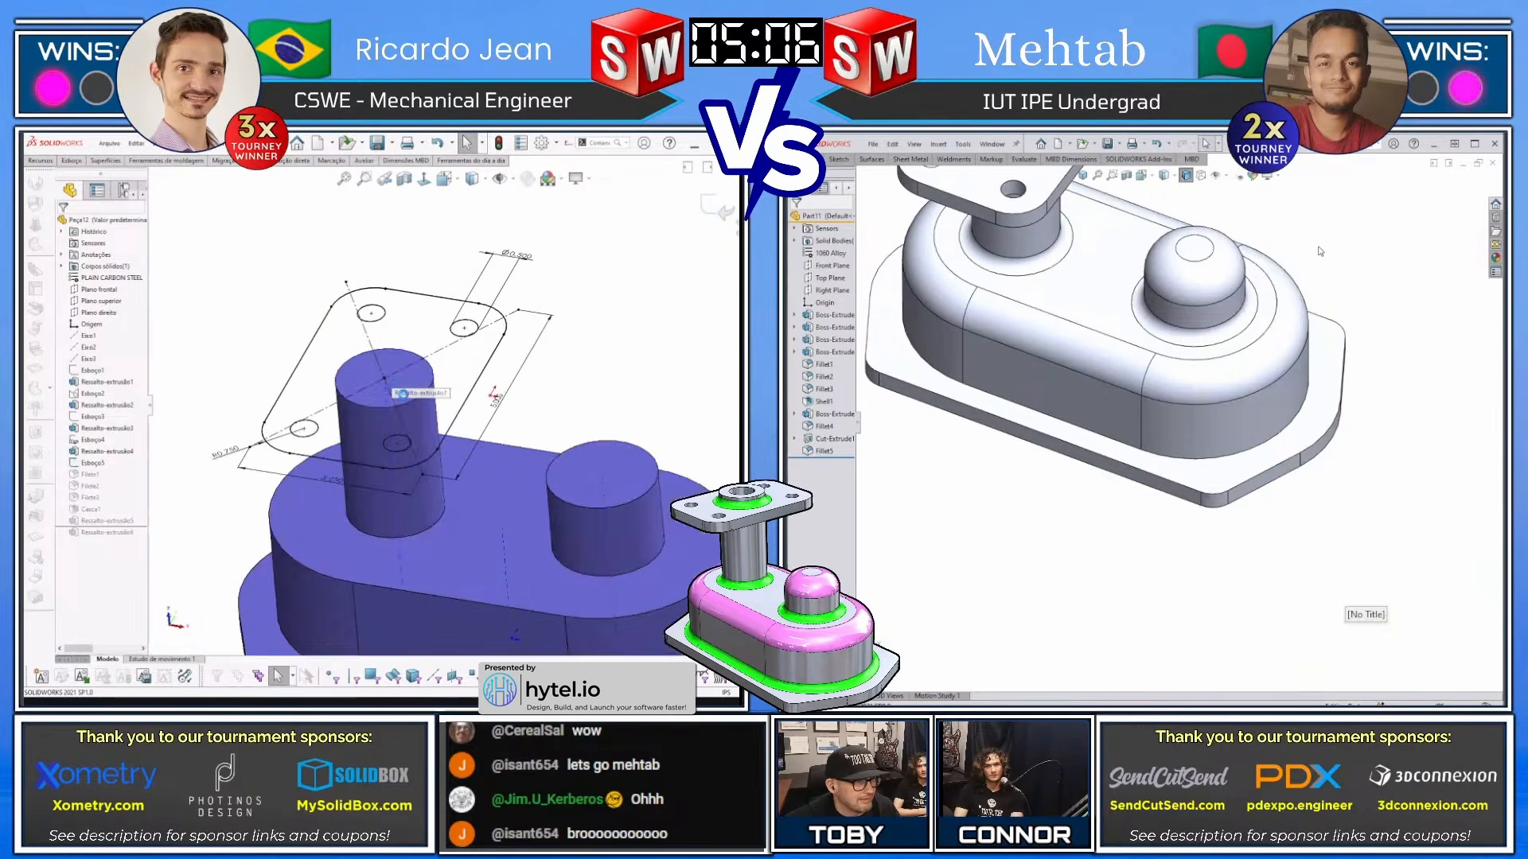
{"action": "scroll", "coordinate": [1301, 360], "scroll_direction": "up", "scroll_amount": 3}
{"action": "middle_click_drag", "start_coordinate": [1300, 360], "coordinate": [1020, 413]}
{"action": "key", "text": "ctrl+b"}
{"action": "left_click", "coordinate": [1039, 405]}
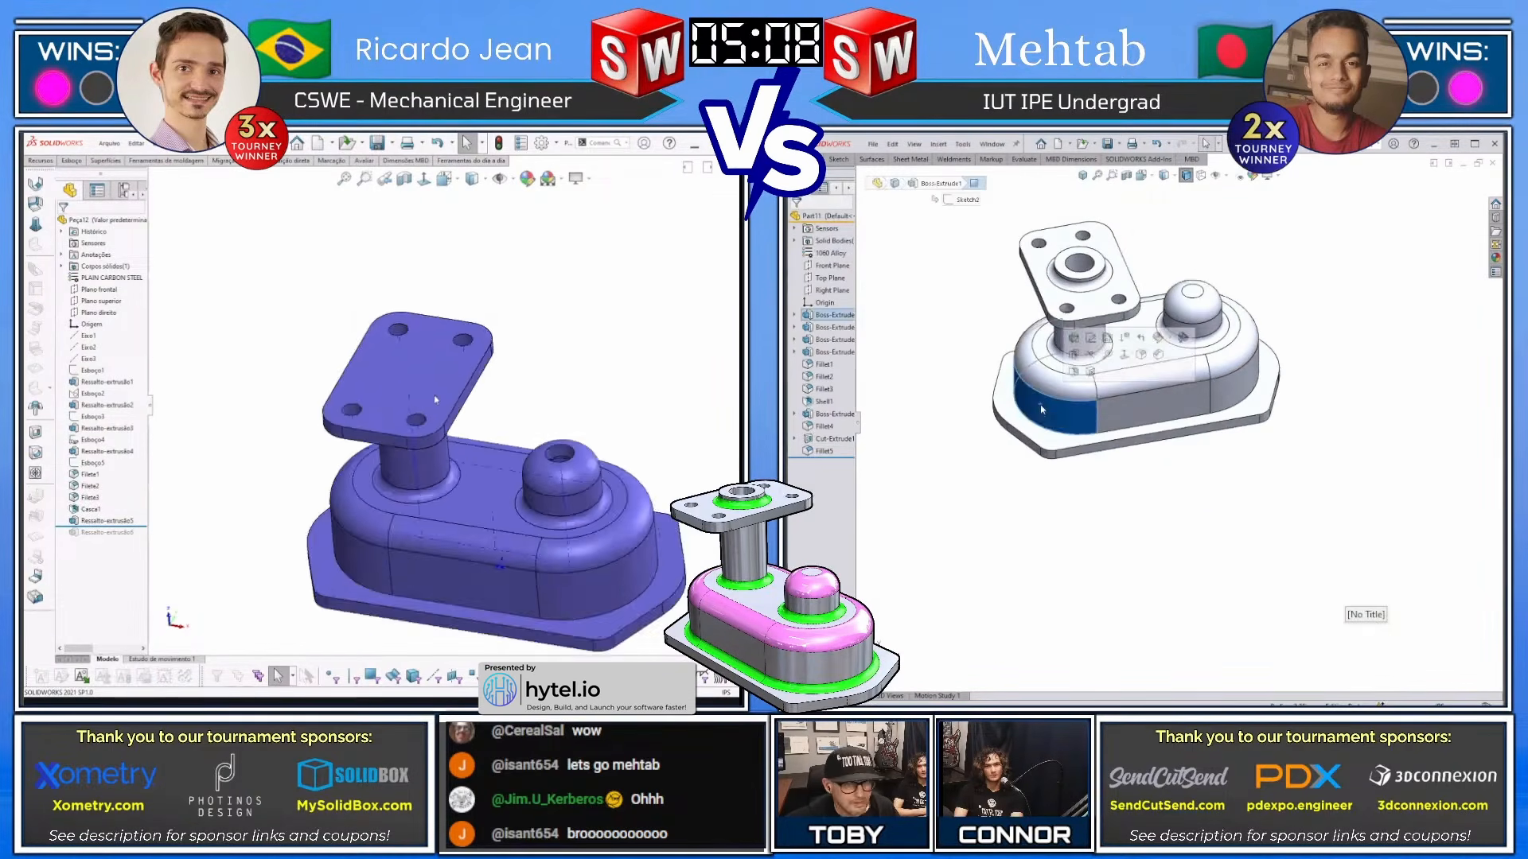
Sketch the tall post's bore circle on the plate's upper face and cut it down through the plate
{"action": "scroll", "coordinate": [435, 404], "scroll_direction": "up", "scroll_amount": 2}
{"action": "left_click", "coordinate": [448, 378]}
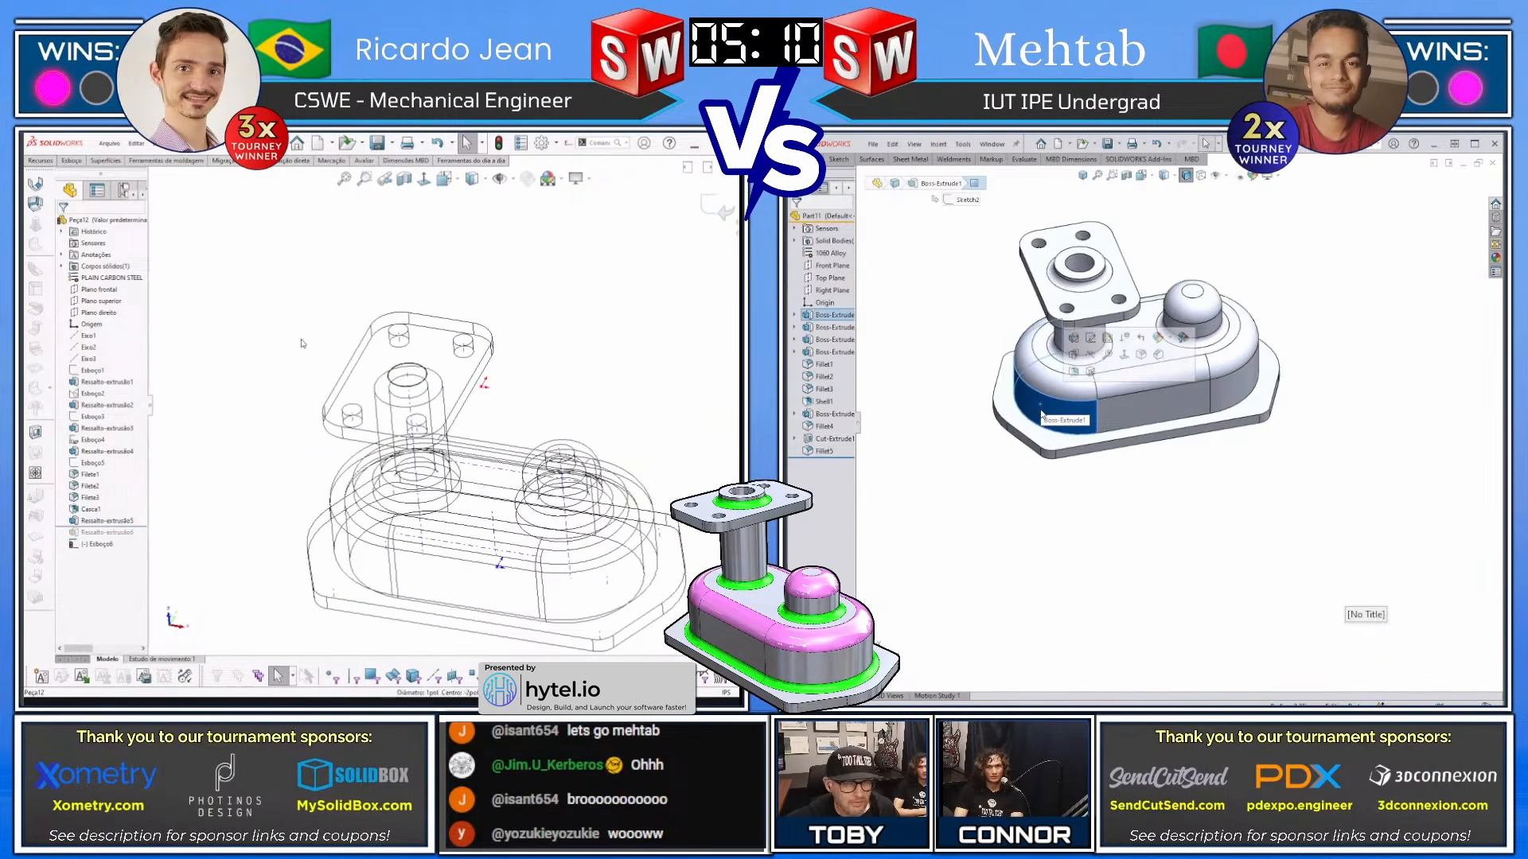
{"action": "key", "text": "c"}
{"action": "left_click", "coordinate": [1095, 479]}
{"action": "key", "text": "ctrl+7"}
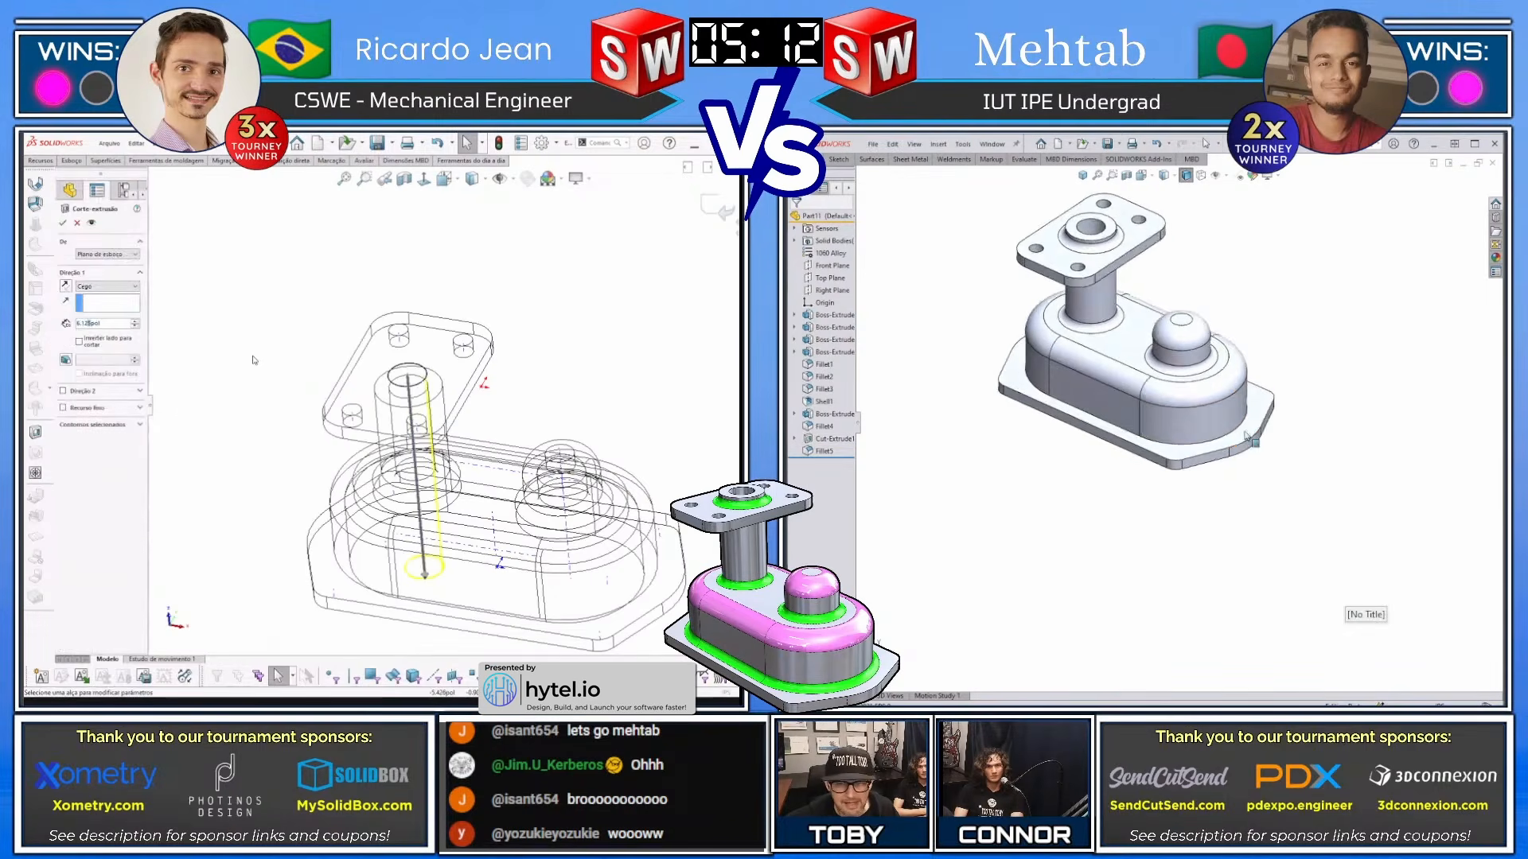
{"action": "key", "text": "Return"}
{"action": "left_click", "coordinate": [1252, 448]}
{"action": "left_click", "coordinate": [1260, 494]}
Reorder the bore cut after the last circle extrusion so it passes through the raised collar
{"action": "left_click_drag", "start_coordinate": [121, 544], "coordinate": [133, 548]}
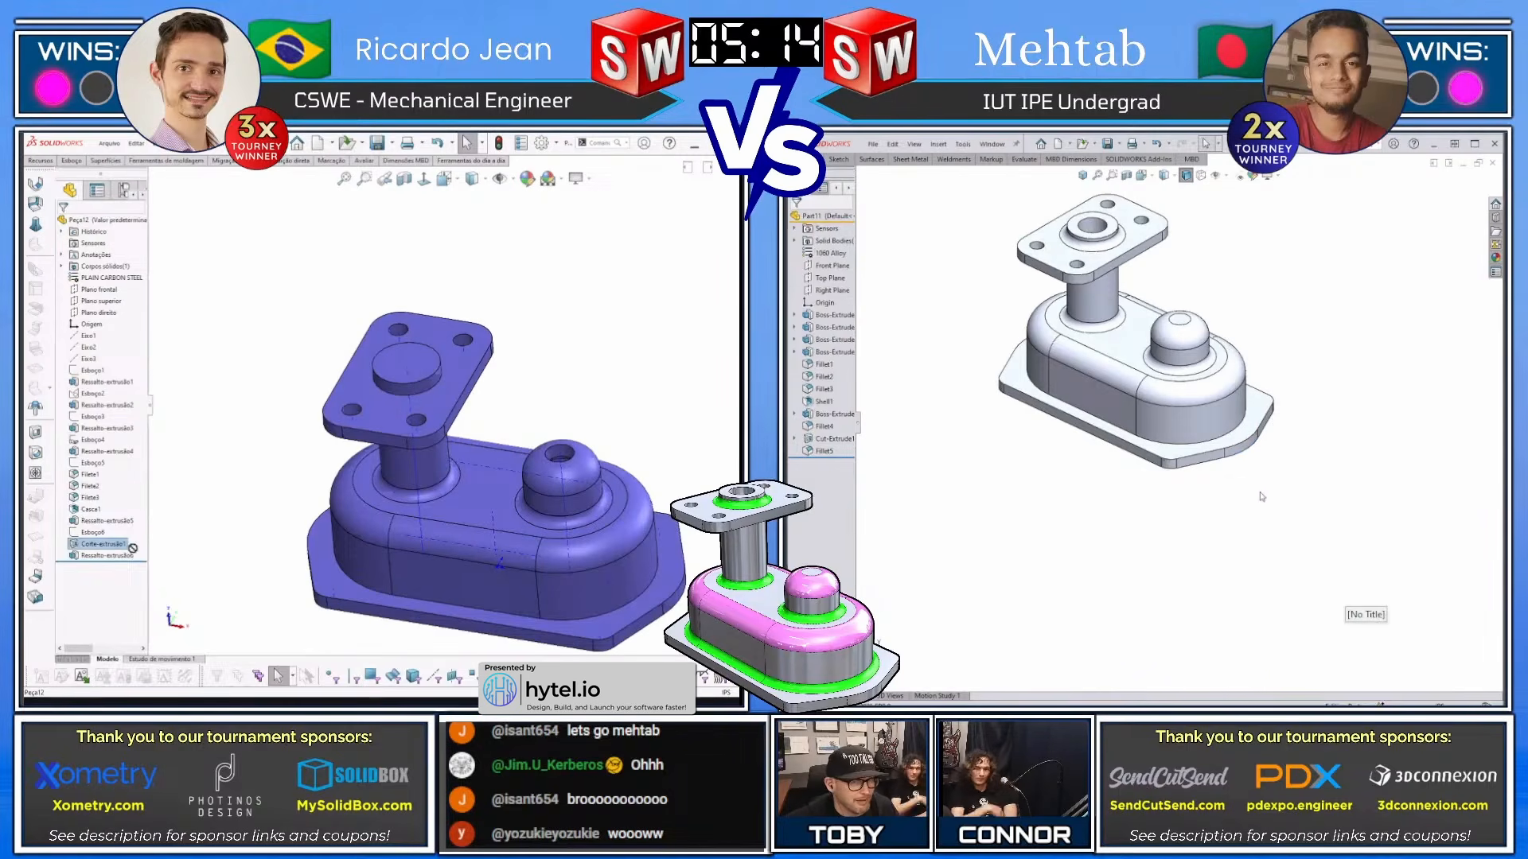
{"action": "middle_click_drag", "start_coordinate": [1262, 497], "coordinate": [1180, 455]}
{"action": "left_click", "coordinate": [1103, 399]}
{"action": "left_click", "coordinate": [1166, 419]}
{"action": "key", "text": "ctrl+z"}
{"action": "left_click", "coordinate": [417, 371]}
Add a 0.25 in fillet along the edge where the slot-shaped boss meets the base plate
{"action": "left_click", "coordinate": [1194, 456]}
{"action": "key", "text": "f"}
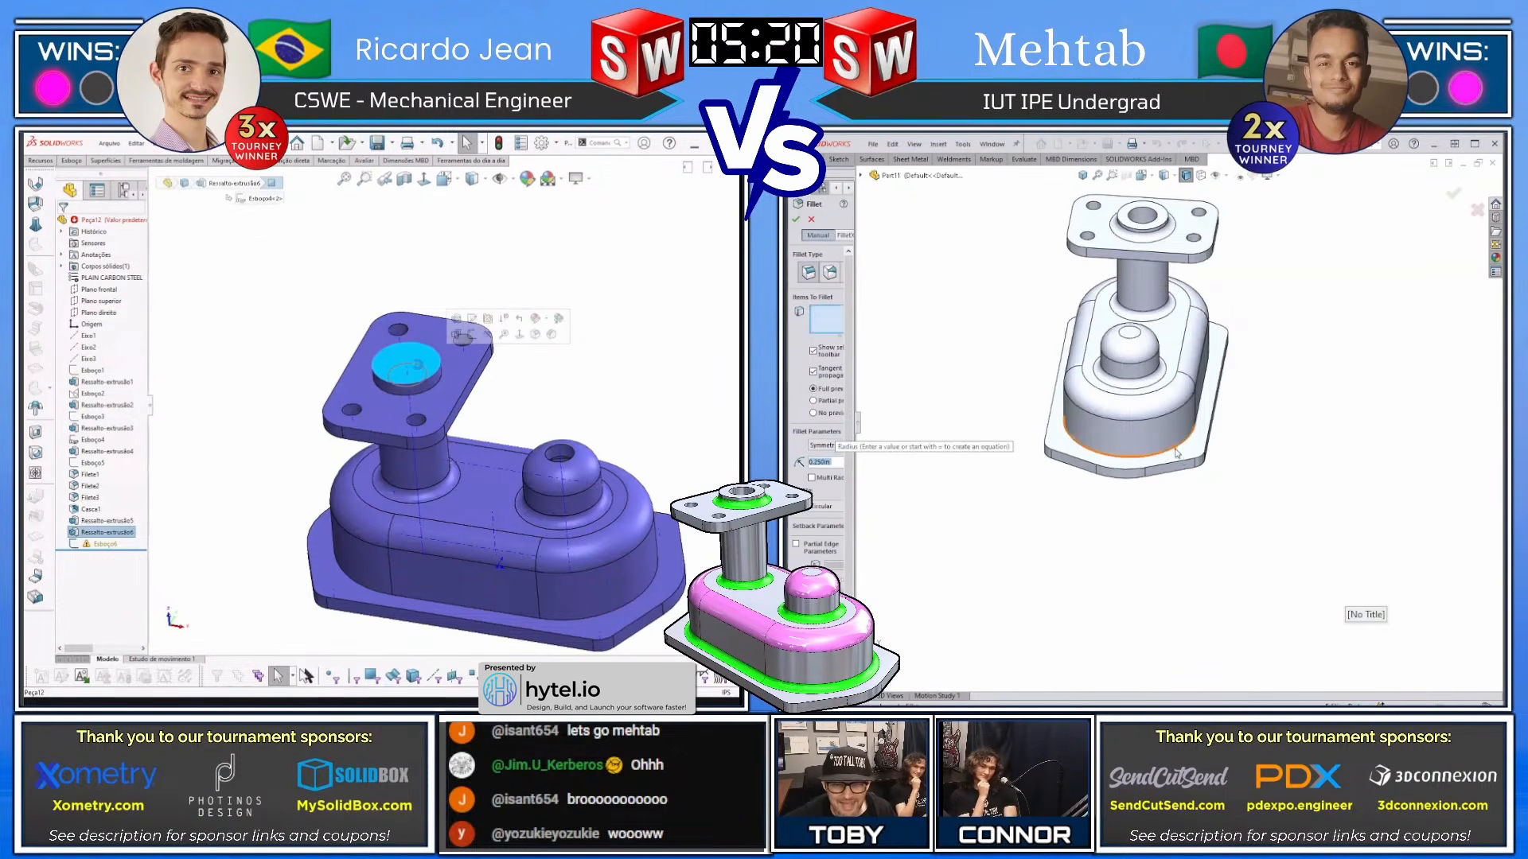
{"action": "left_click", "coordinate": [1177, 452]}
{"action": "key", "text": "Return"}
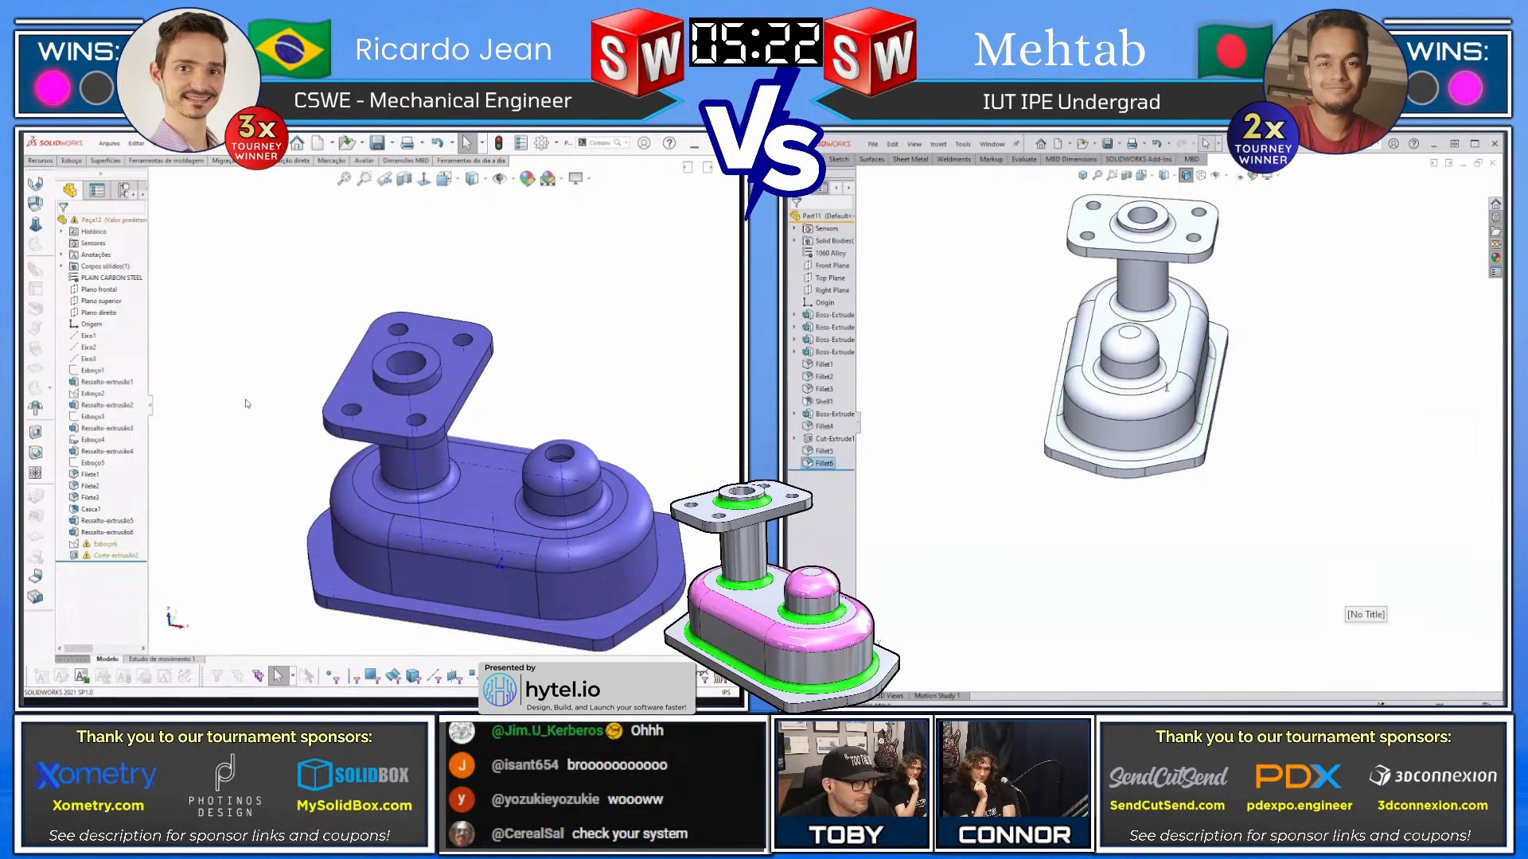
Evaluate the mass properties of the finished part
{"action": "key", "text": "m"}
{"action": "left_click_drag", "start_coordinate": [1167, 388], "coordinate": [1090, 387]}
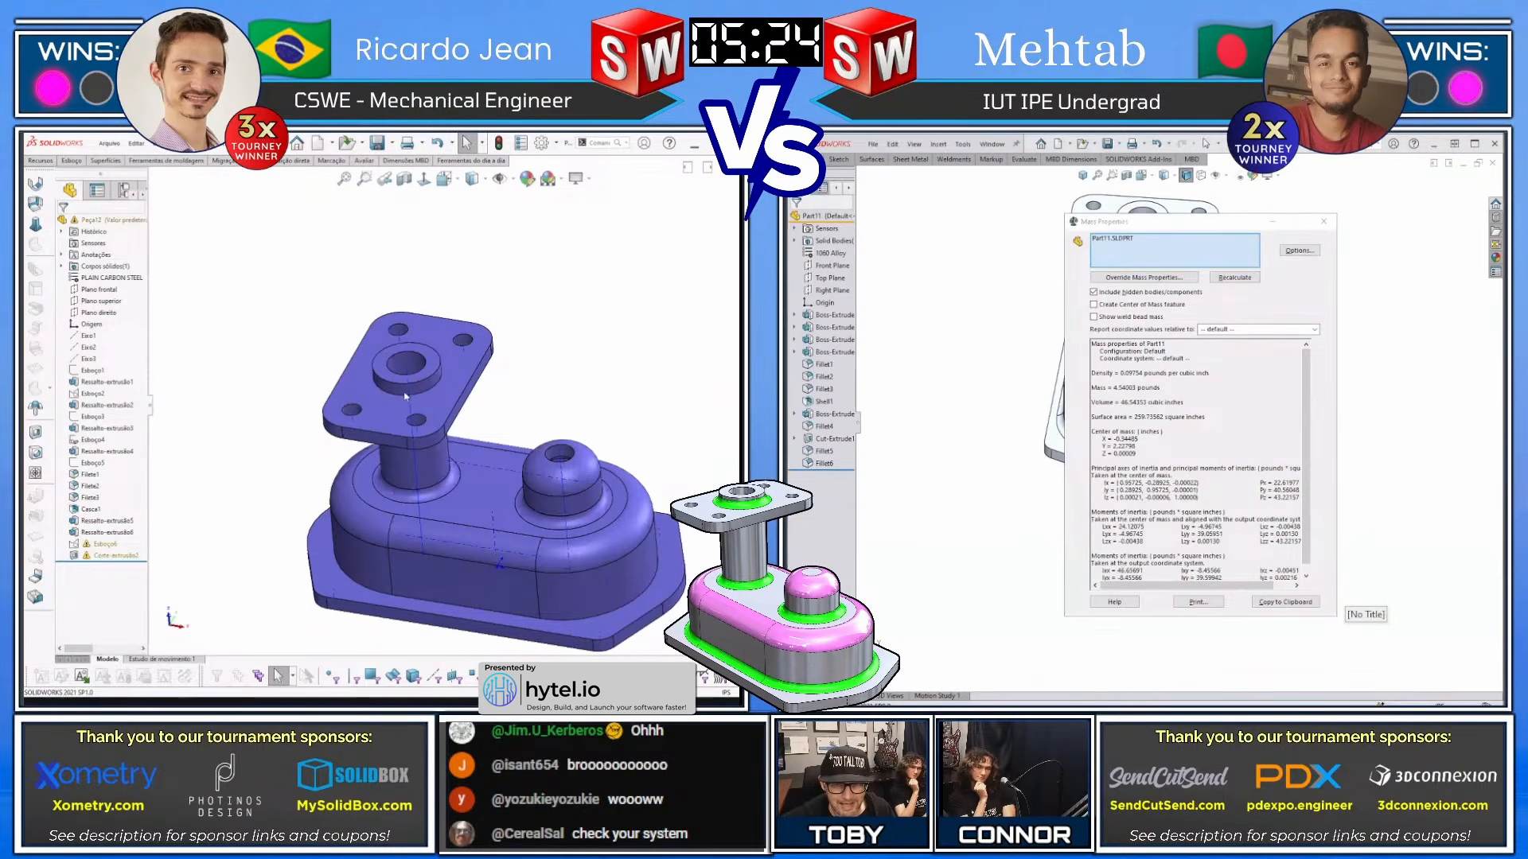
In the competing session, add the remaining fillet feature, including the edge where the raised collar meets the four-hole plate
{"action": "key", "text": "f"}
{"action": "left_click", "coordinate": [404, 395]}
{"action": "scroll", "coordinate": [402, 398], "scroll_direction": "down", "scroll_amount": 3}
{"action": "middle_click_drag", "start_coordinate": [388, 549], "coordinate": [304, 492]}
{"action": "left_click", "coordinate": [335, 522]}
{"action": "key", "text": "Return"}
{"action": "scroll", "coordinate": [362, 465], "scroll_direction": "up", "scroll_amount": 4}
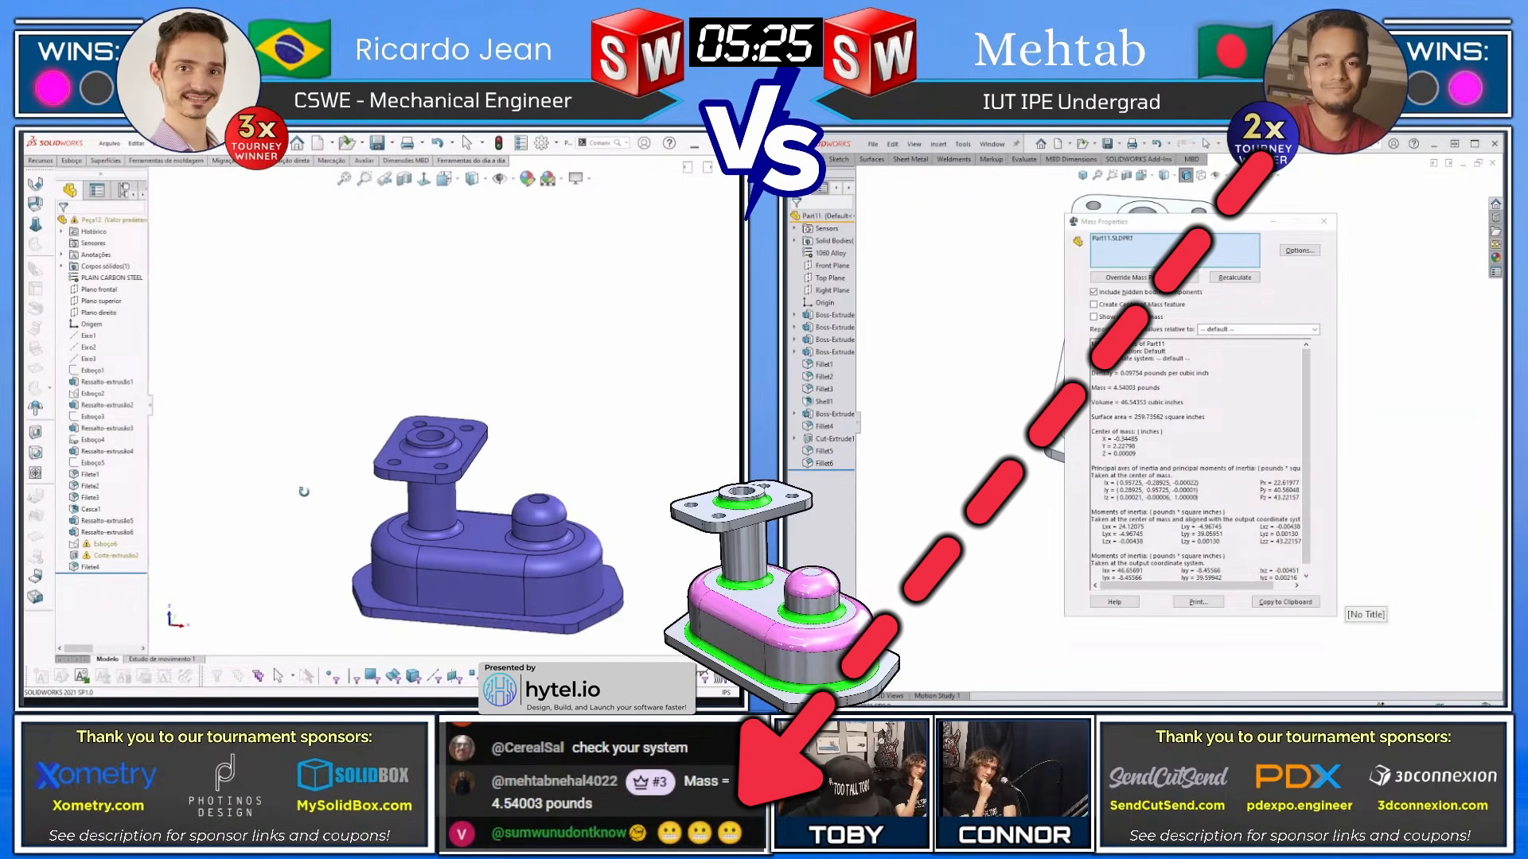
Change the part's material from plain carbon steel to 1060 aluminum alloy
{"action": "right_click", "coordinate": [99, 280]}
{"action": "left_click", "coordinate": [147, 350]}
{"action": "scroll", "coordinate": [572, 594], "scroll_direction": "down", "scroll_amount": 1}
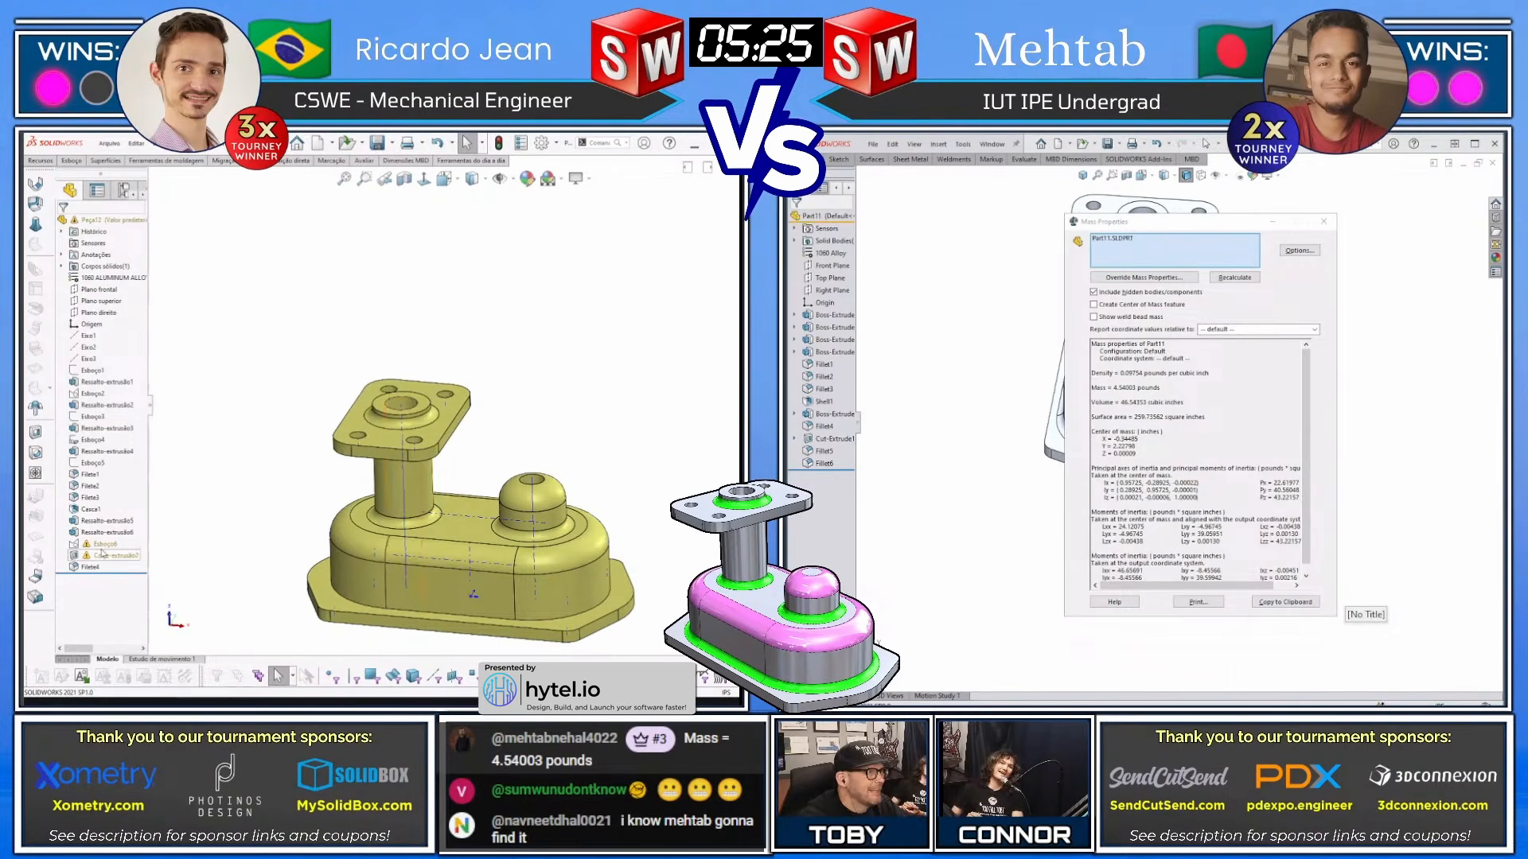
Edit the shell feature and deselect the short domed post's top face from the faces to remove
{"action": "left_click", "coordinate": [130, 493]}
{"action": "scroll", "coordinate": [560, 504], "scroll_direction": "down", "scroll_amount": 3}
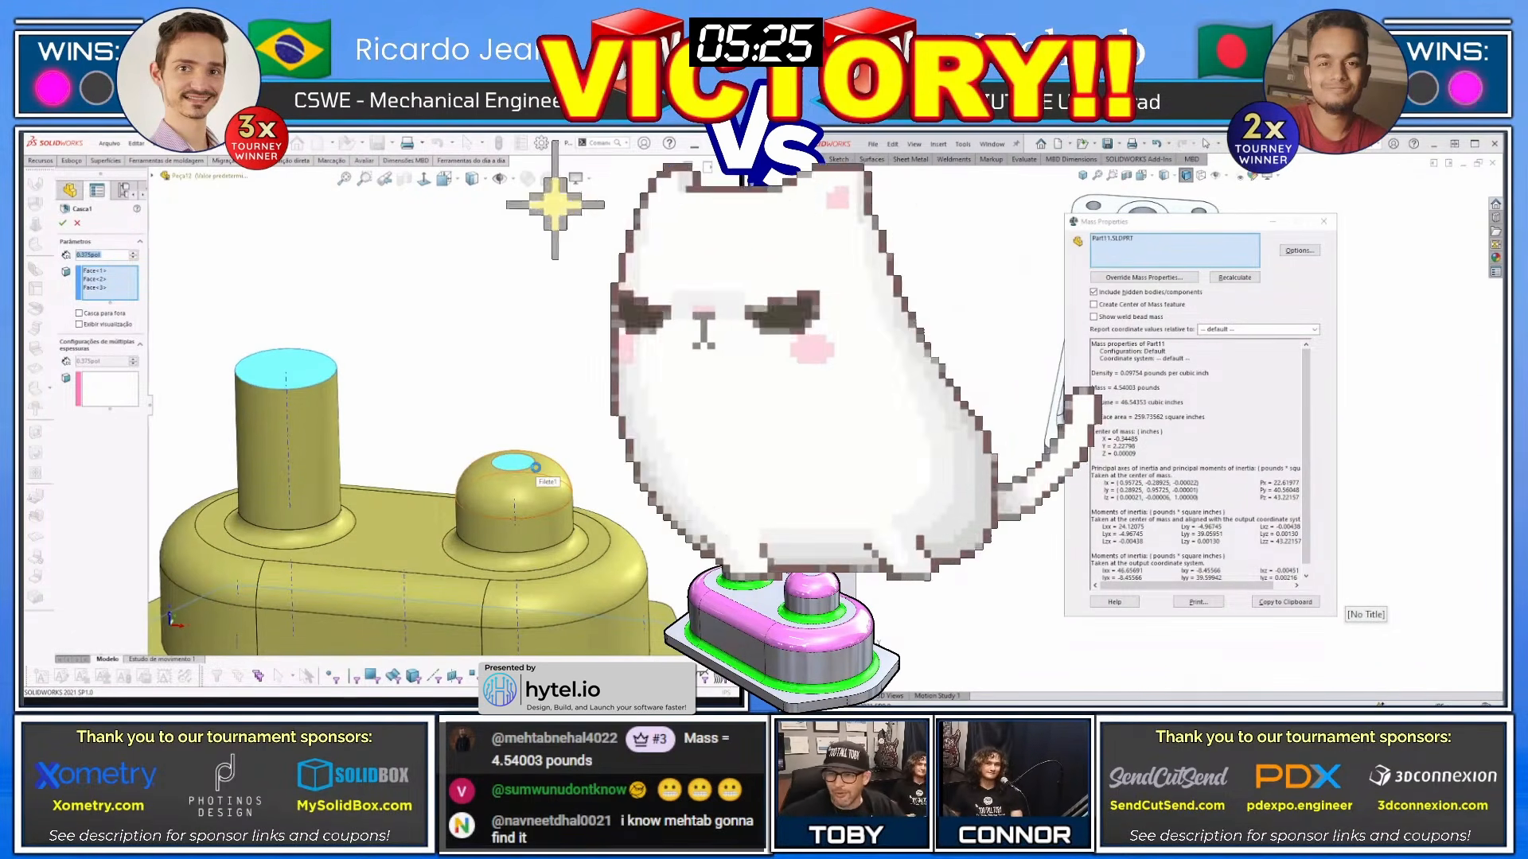
{"action": "middle_click_drag", "start_coordinate": [492, 409], "coordinate": [512, 465]}
{"action": "left_click", "coordinate": [514, 467]}
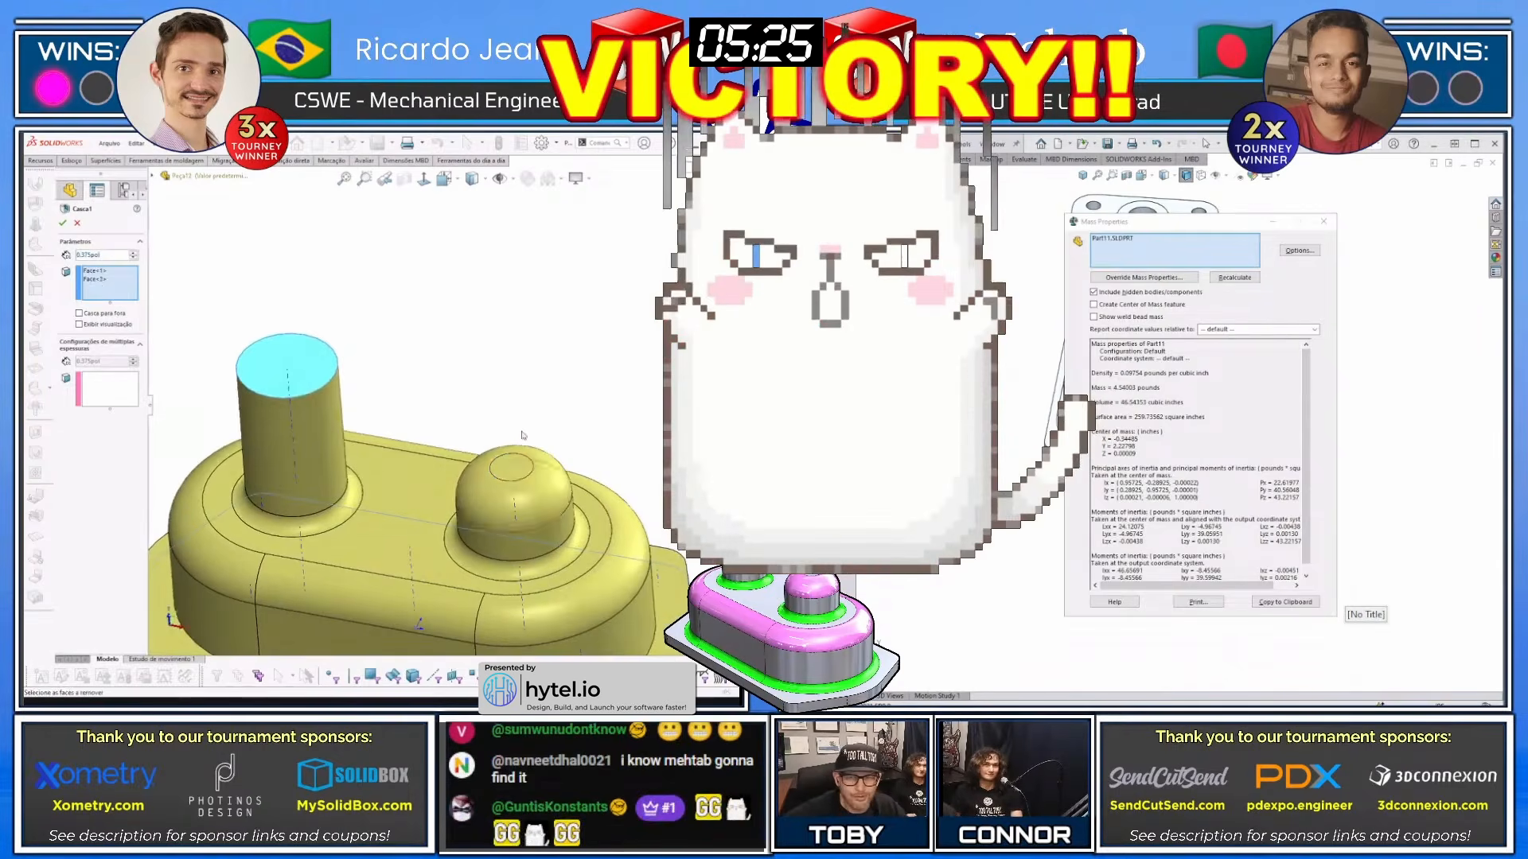
{"action": "key", "text": "Return"}
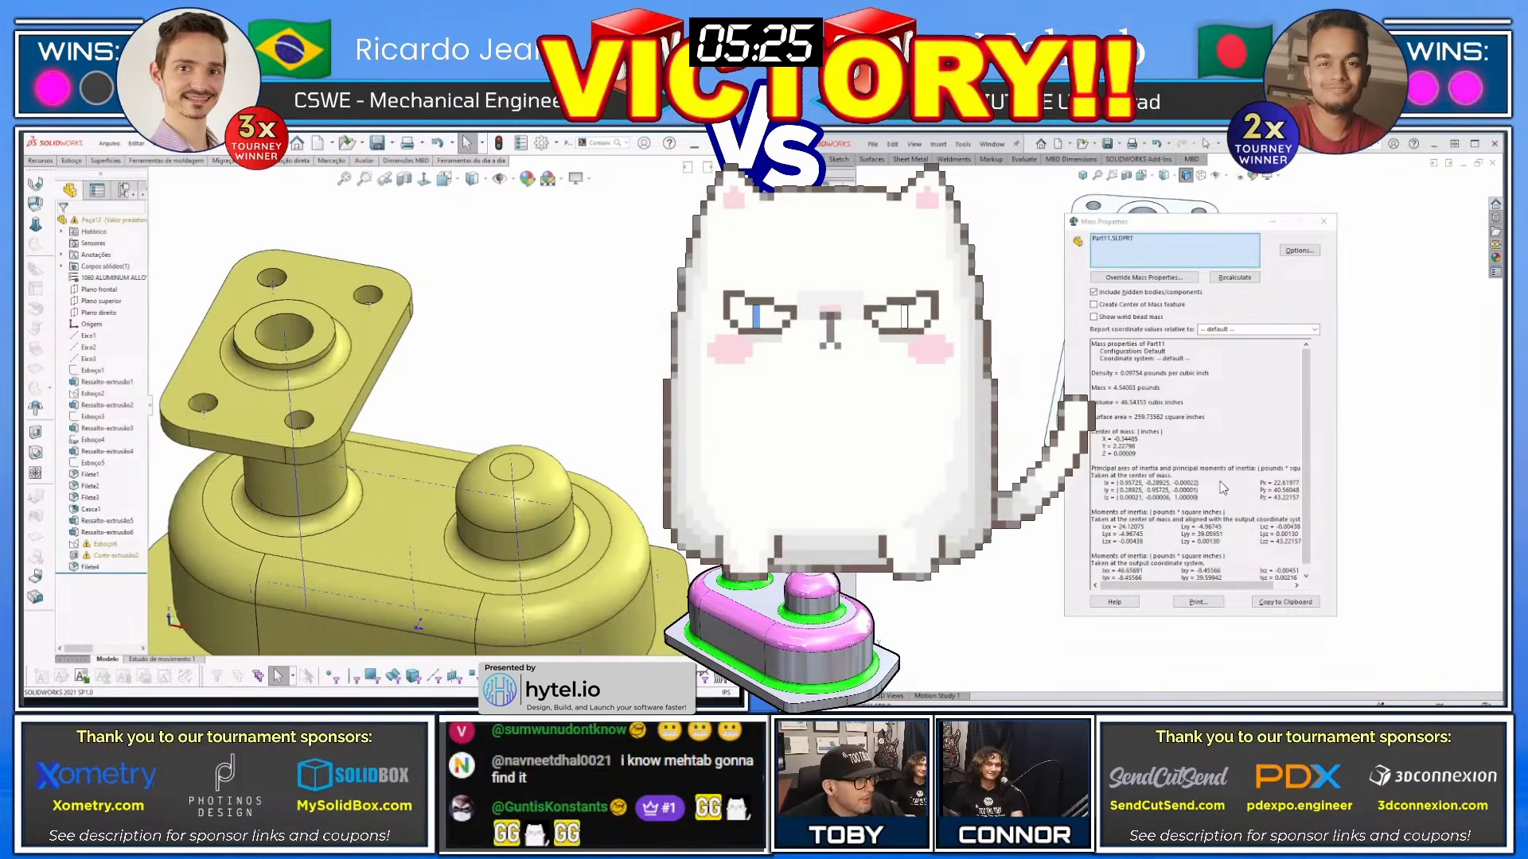
Close the part in one session and the mass properties report in the other
{"action": "left_click", "coordinate": [706, 164]}
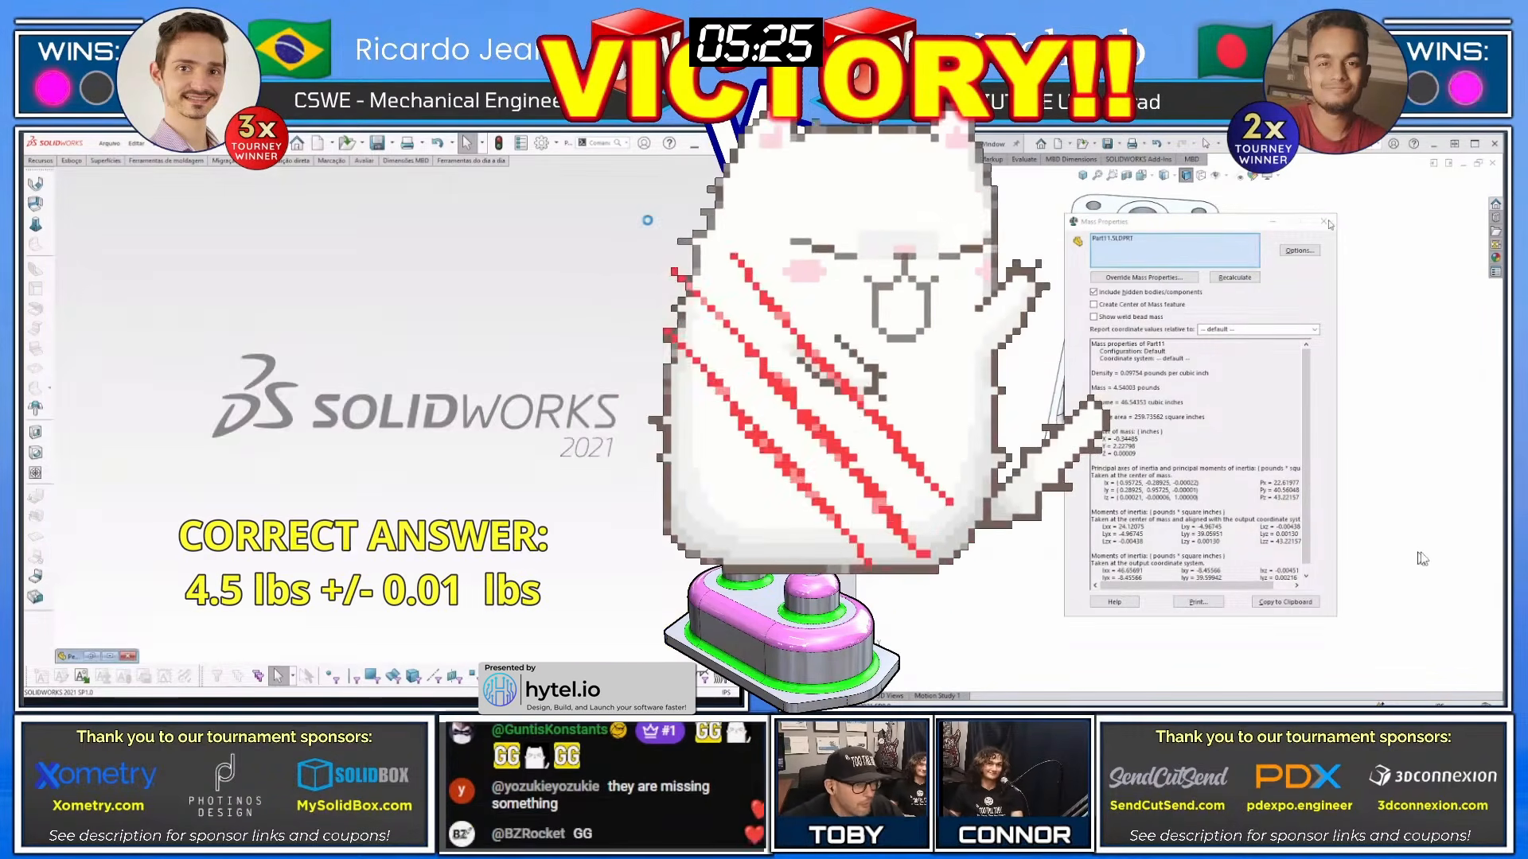
{"action": "left_click", "coordinate": [1323, 221]}
Open the victory cat part from the recent documents
{"action": "left_click", "coordinate": [296, 143]}
{"action": "scroll", "coordinate": [1253, 334], "scroll_direction": "up", "scroll_amount": 2}
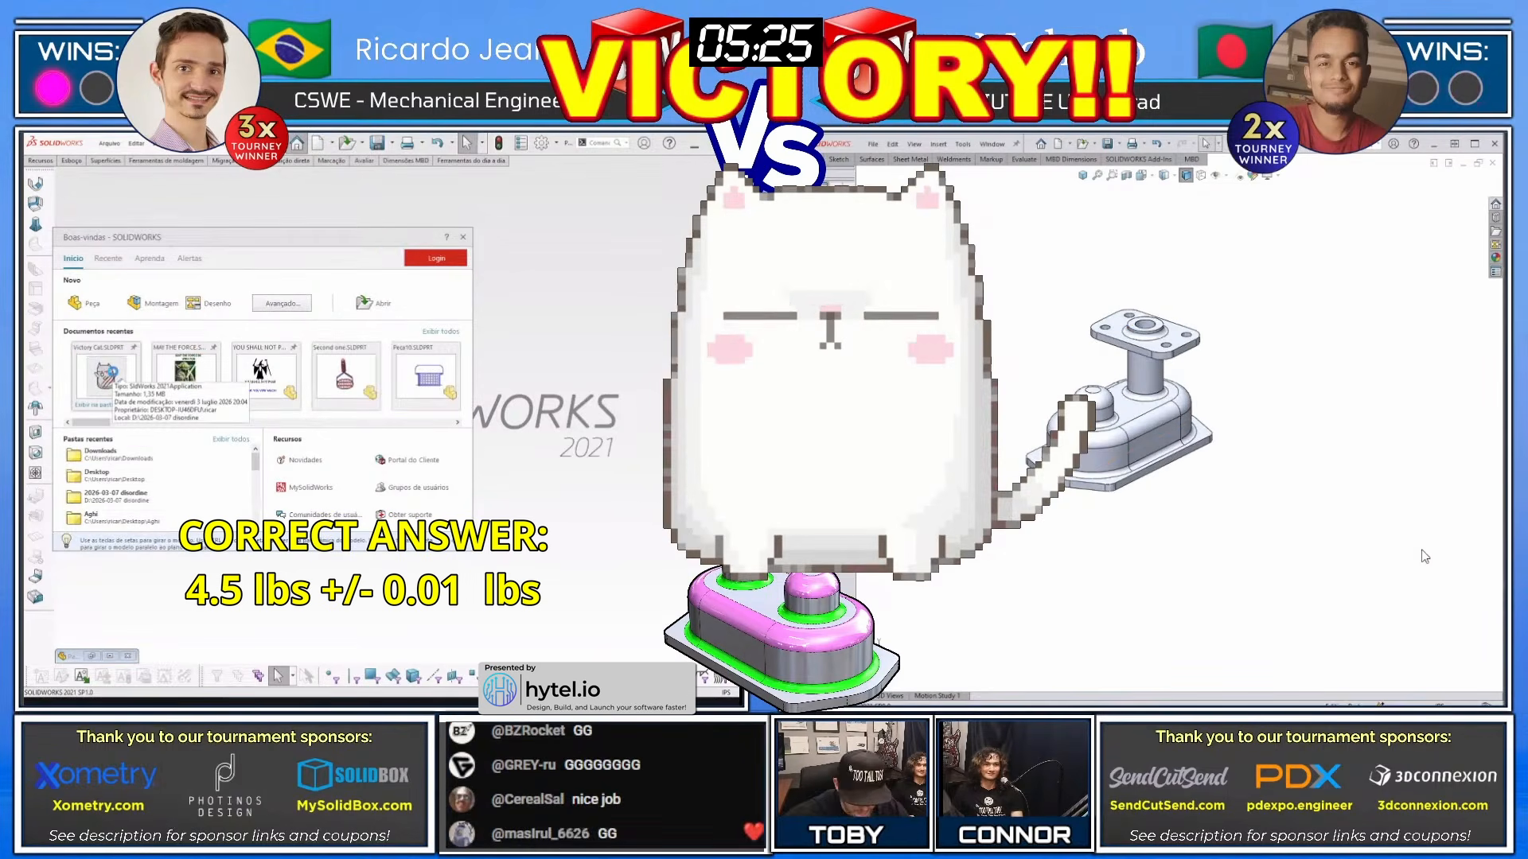
{"action": "left_click", "coordinate": [113, 372]}
{"action": "scroll", "coordinate": [1272, 423], "scroll_direction": "up", "scroll_amount": 7}
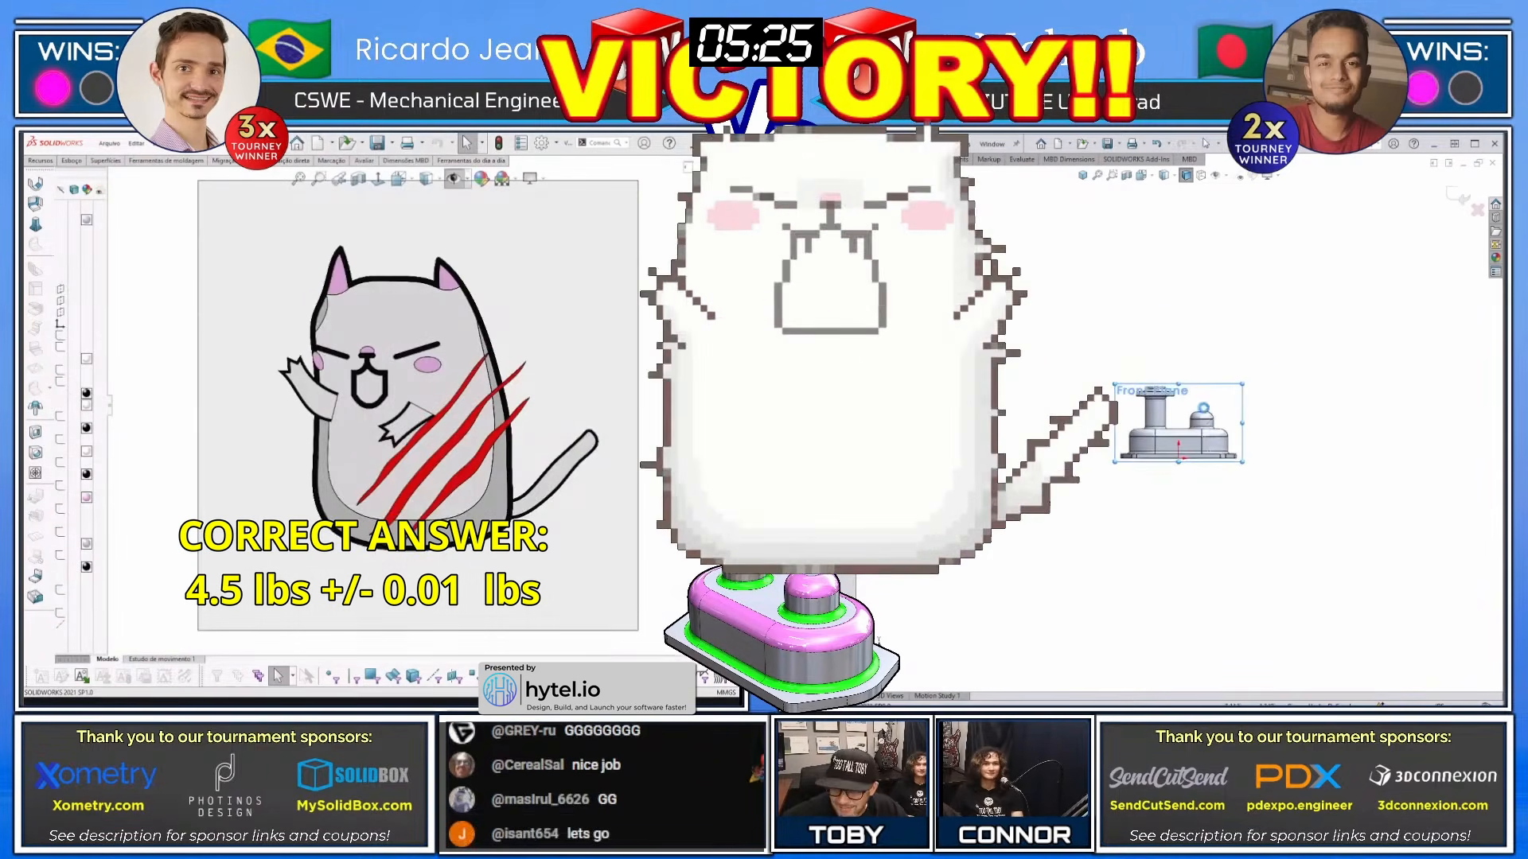
Sketch a horizontal line on the front plane above the finished part in the other session
{"action": "key", "text": "l"}
{"action": "left_click", "coordinate": [1142, 317]}
{"action": "left_click", "coordinate": [1309, 317]}
{"action": "key", "text": "Escape"}
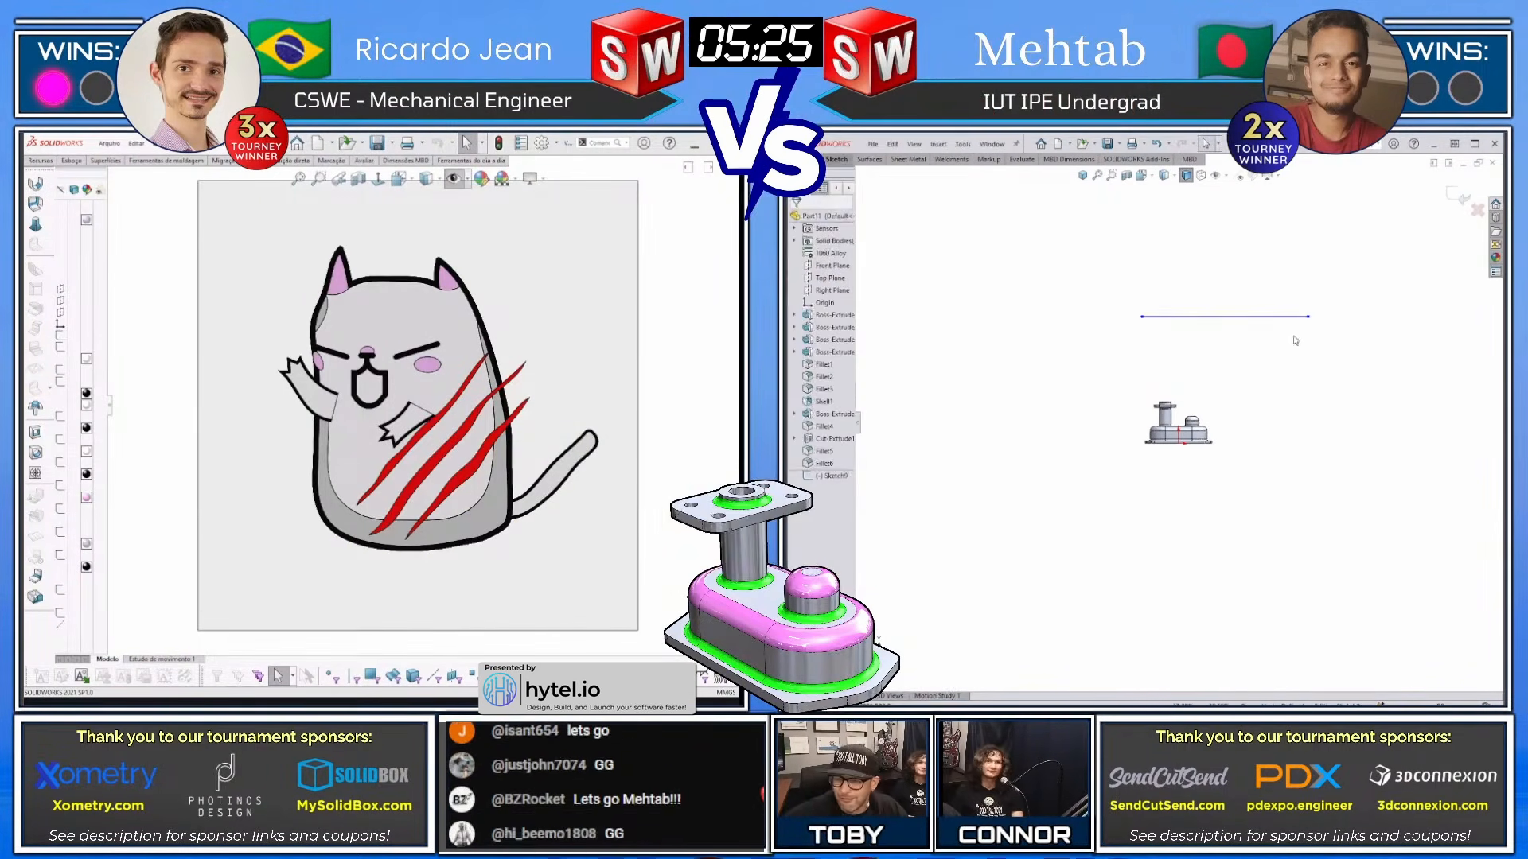
Add sketch text along the line with a GG greeting to the opponent, then the lines "I passed!! :))" and "KOBRA CAD FOR THE WIN"
{"action": "left_click", "coordinate": [839, 159]}
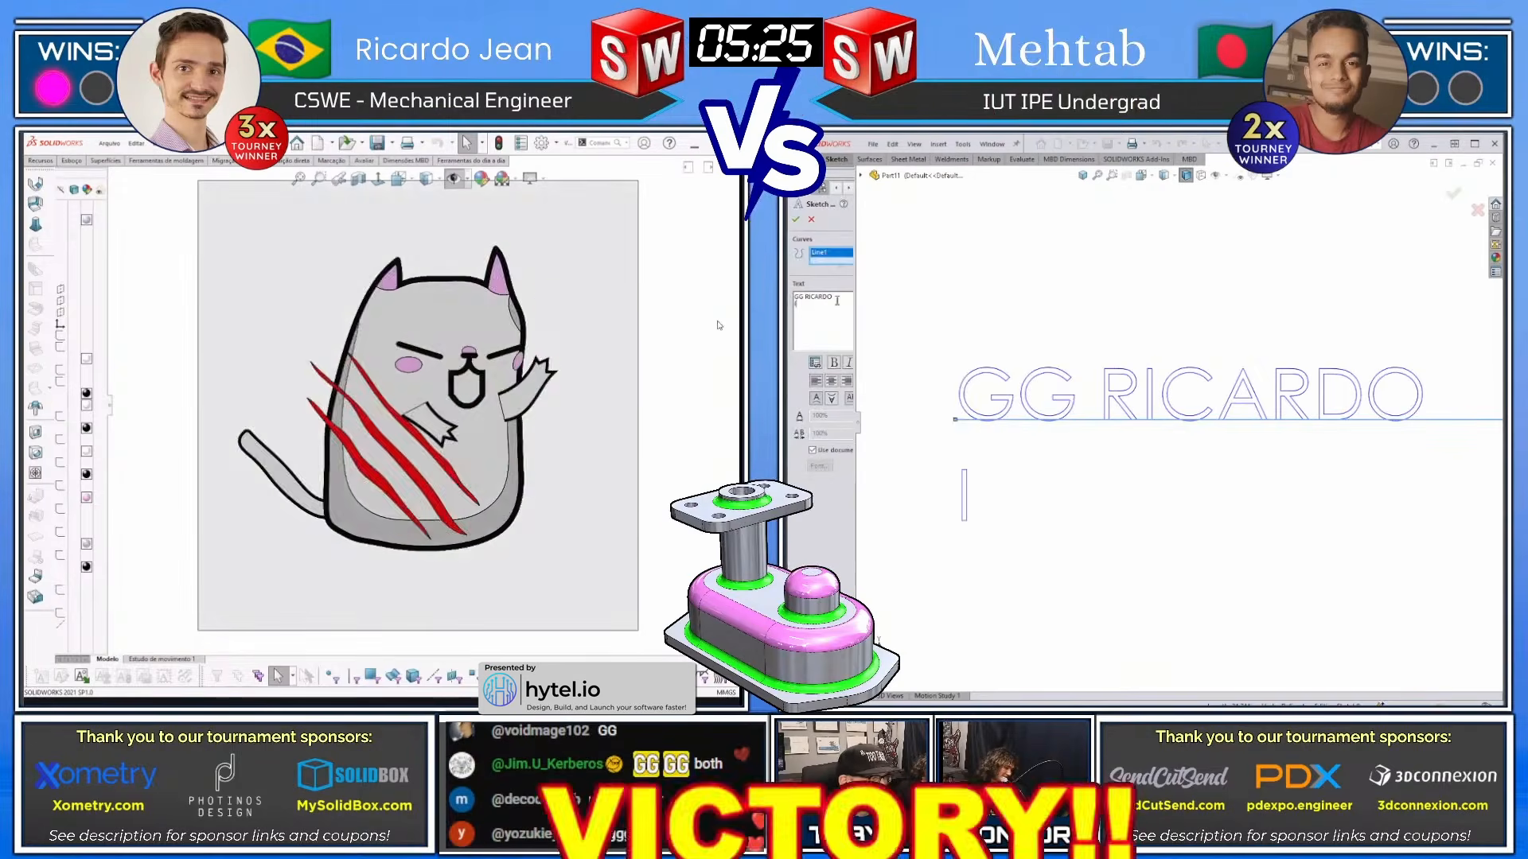
{"action": "type", "text": "passed!! :))"}
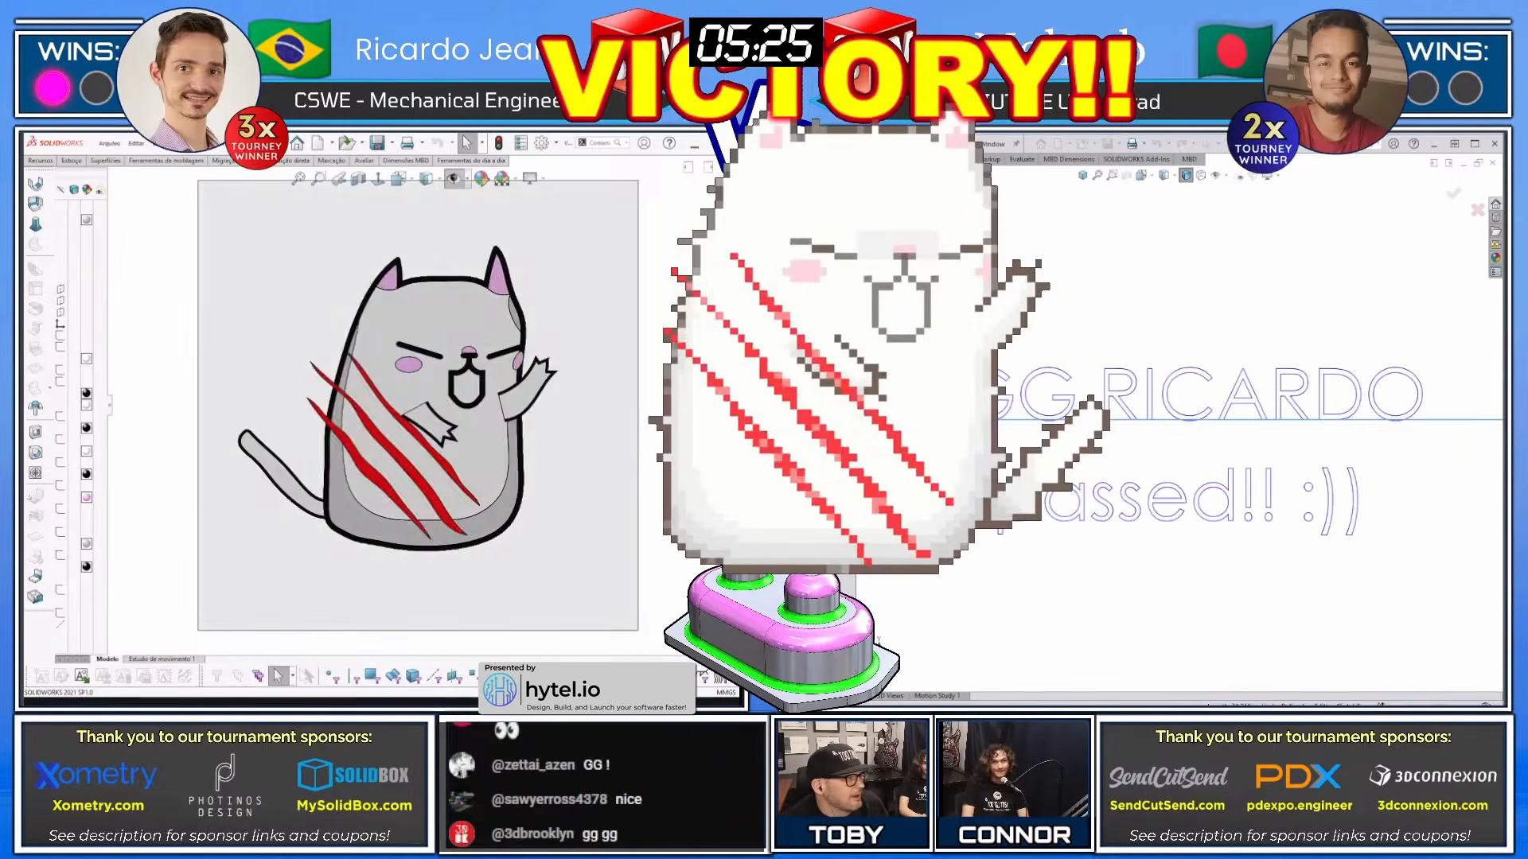
{"action": "key", "text": "Return"}
{"action": "type", "text": "KOBRA CAD"}
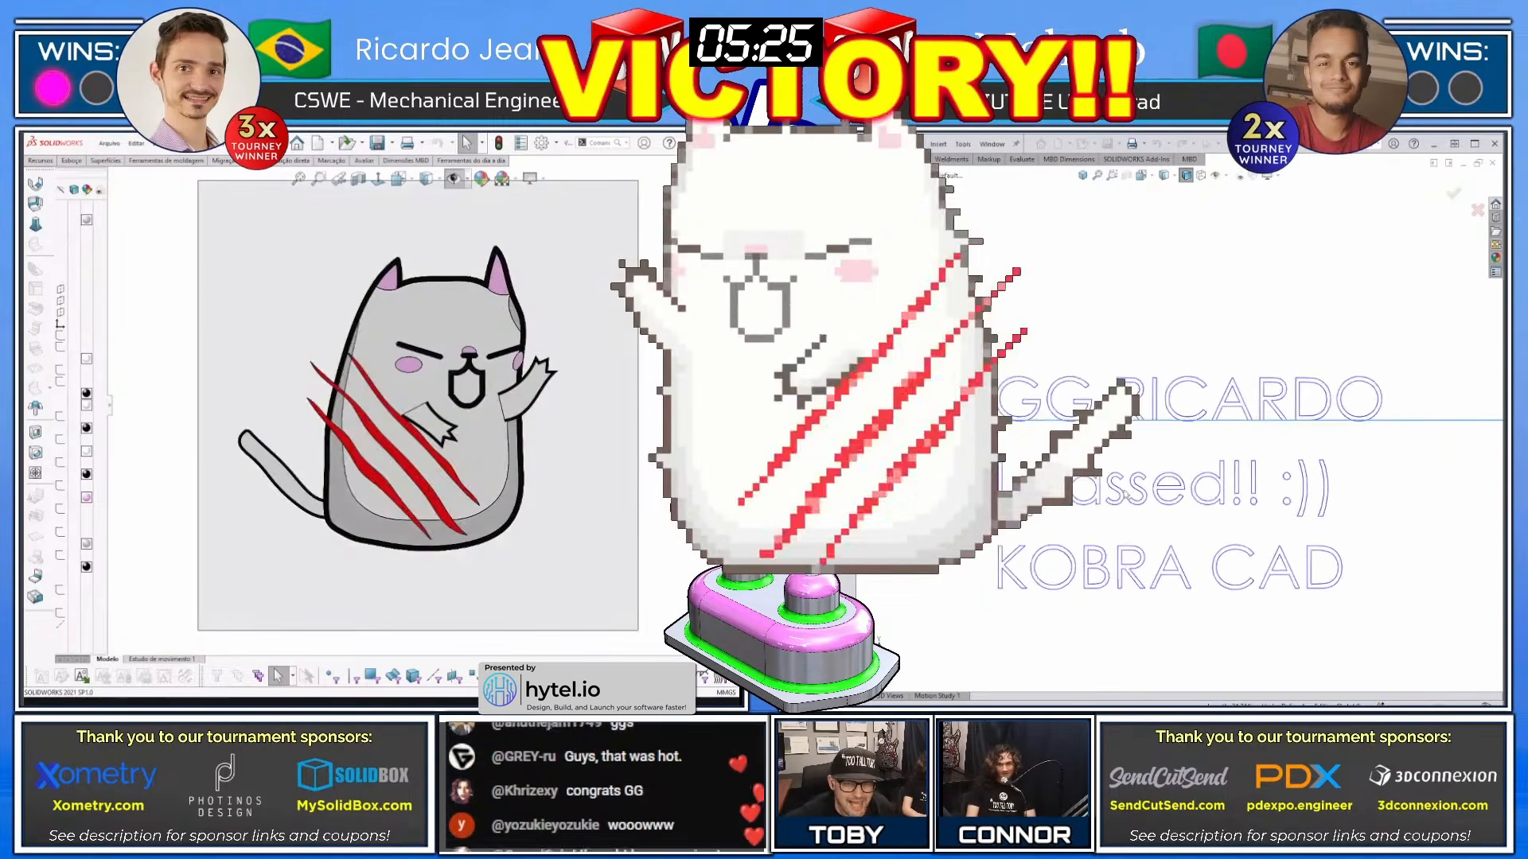
{"action": "scroll", "coordinate": [1106, 318], "scroll_direction": "up", "scroll_amount": 3}
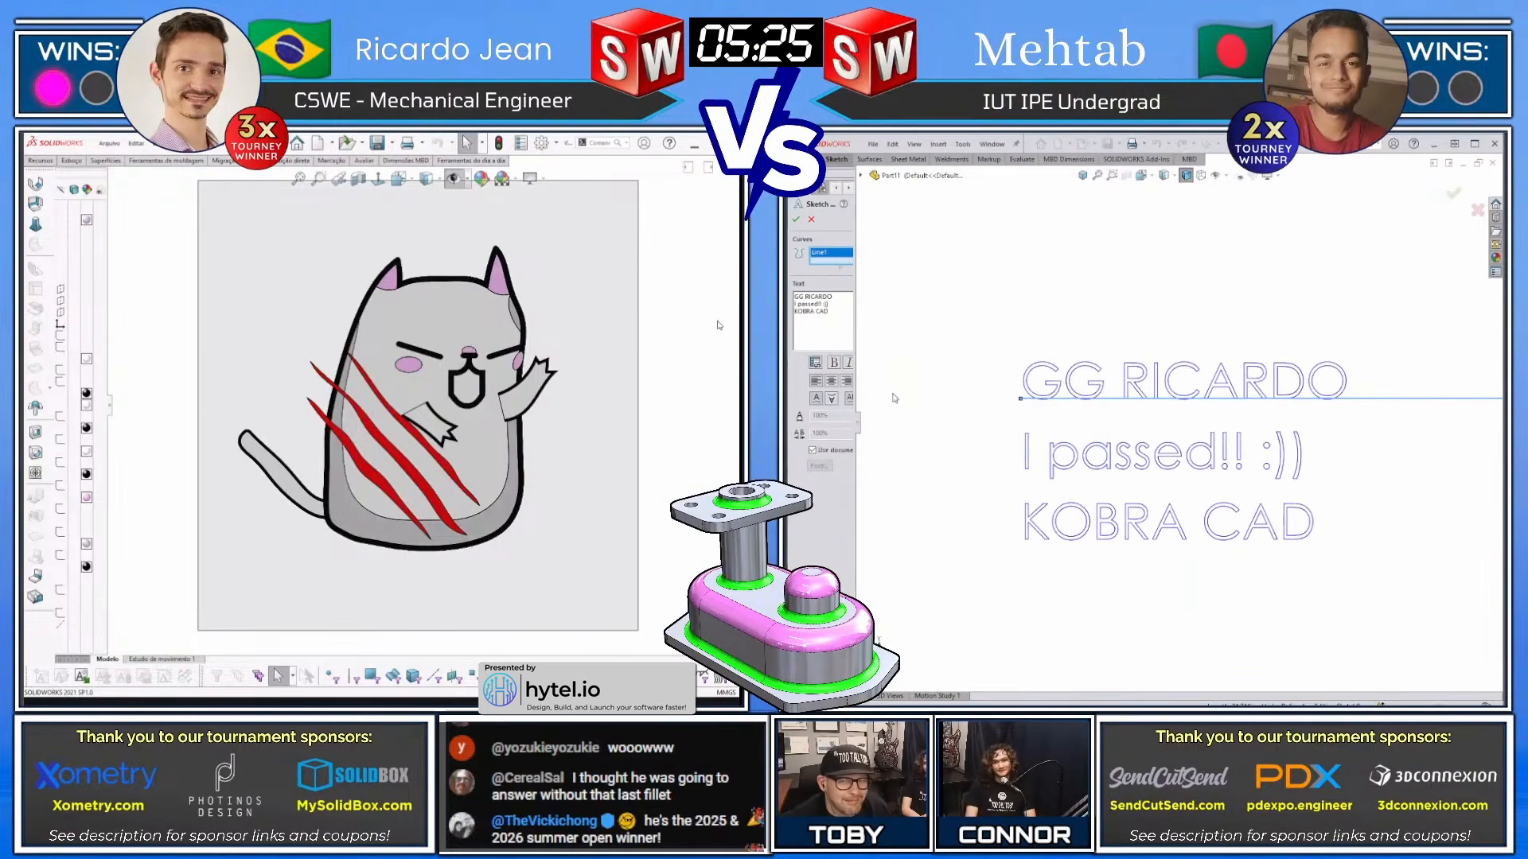
{"action": "type", "text": "FOR TH"}
{"action": "key", "text": "ctrl+8"}
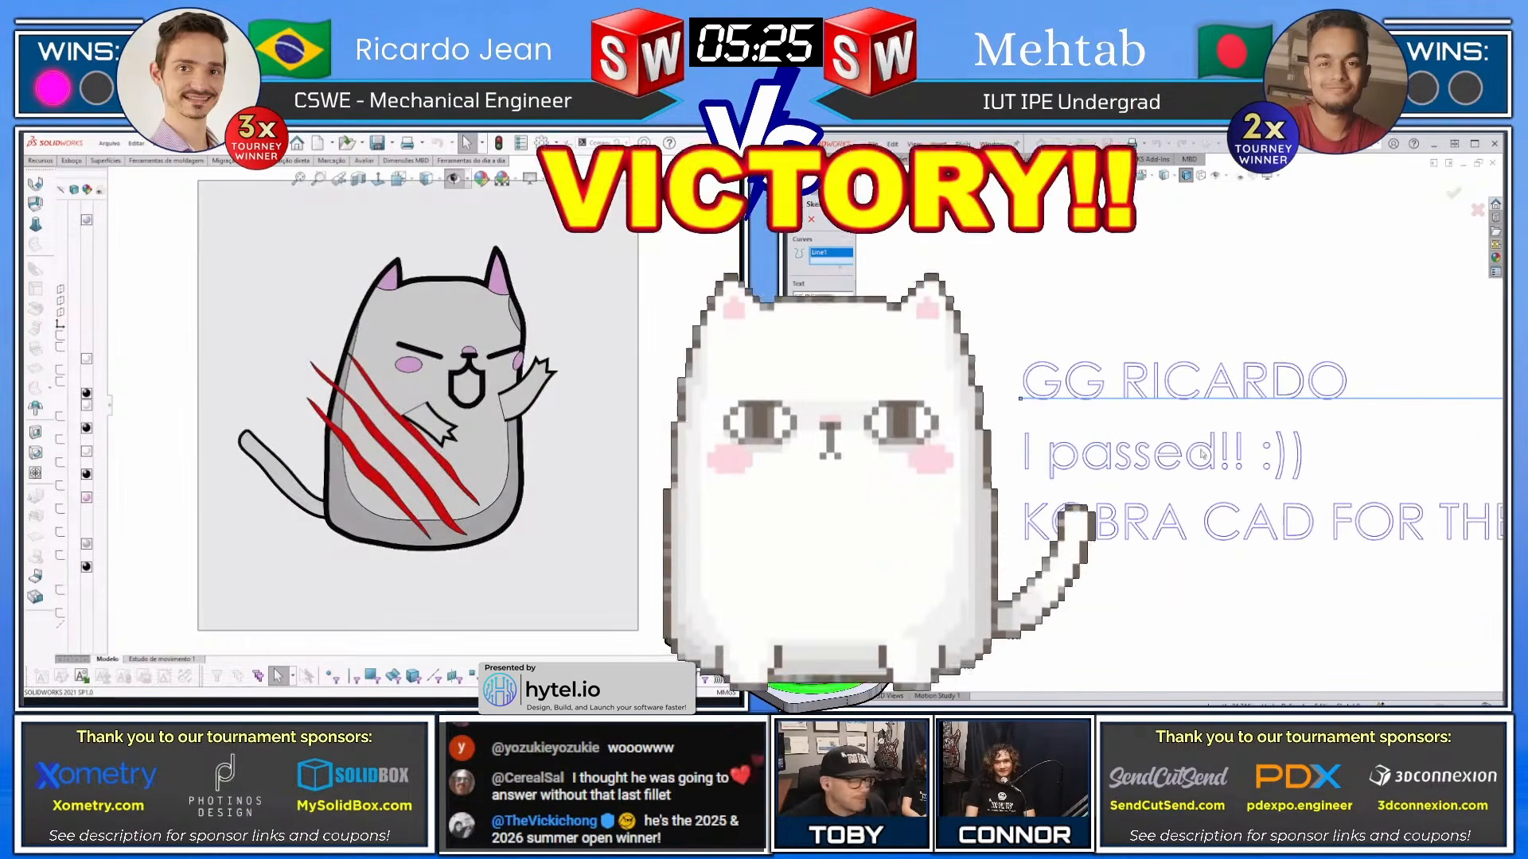
{"action": "scroll", "coordinate": [1319, 487], "scroll_direction": "up", "scroll_amount": 2}
{"action": "scroll", "coordinate": [1319, 488], "scroll_direction": "down", "scroll_amount": 1}
{"action": "type", "text": "E WIN"}
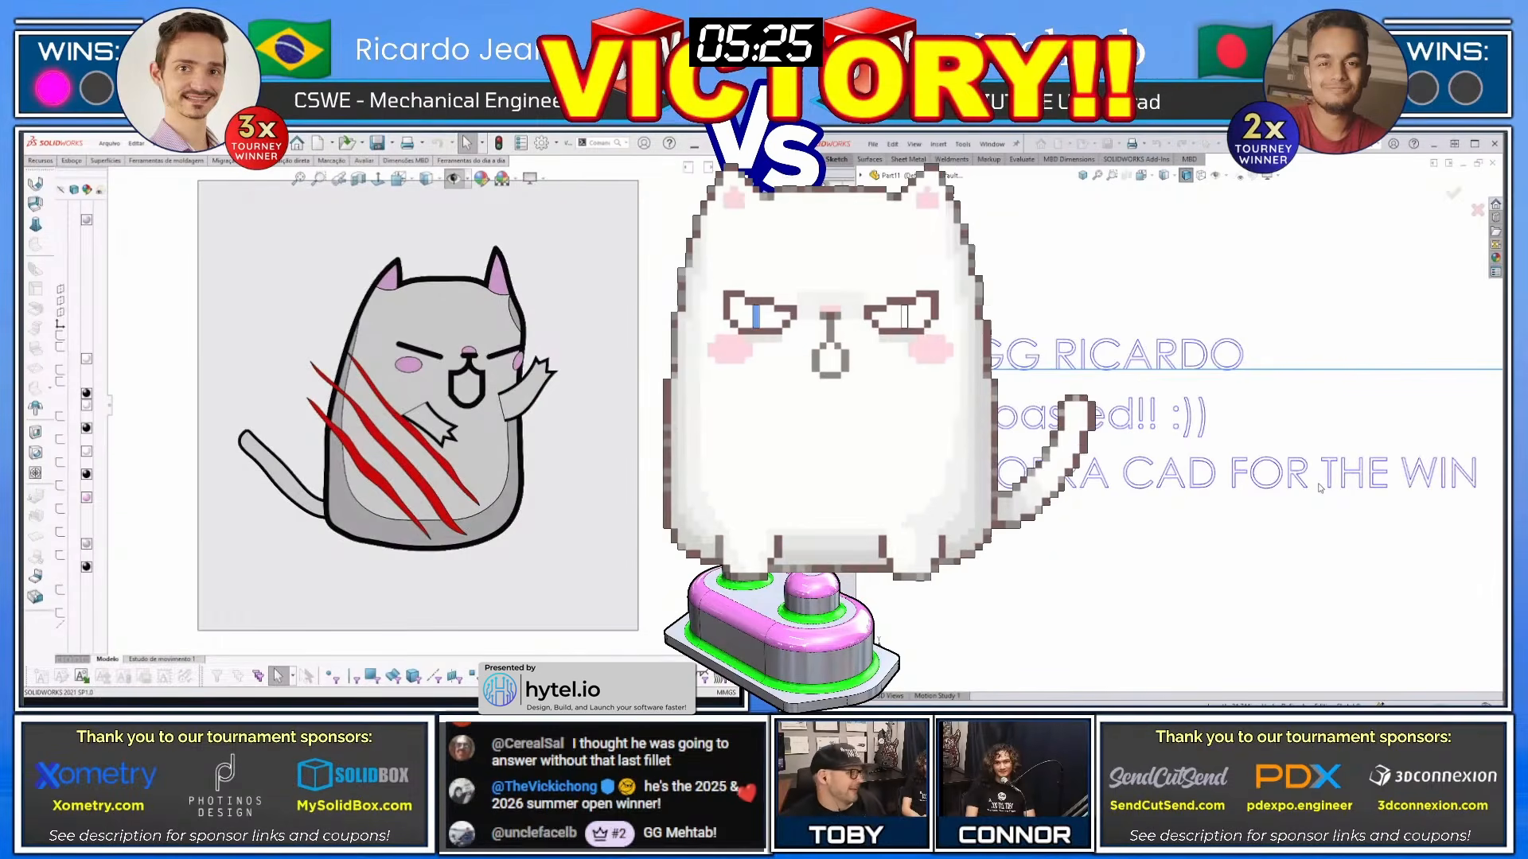